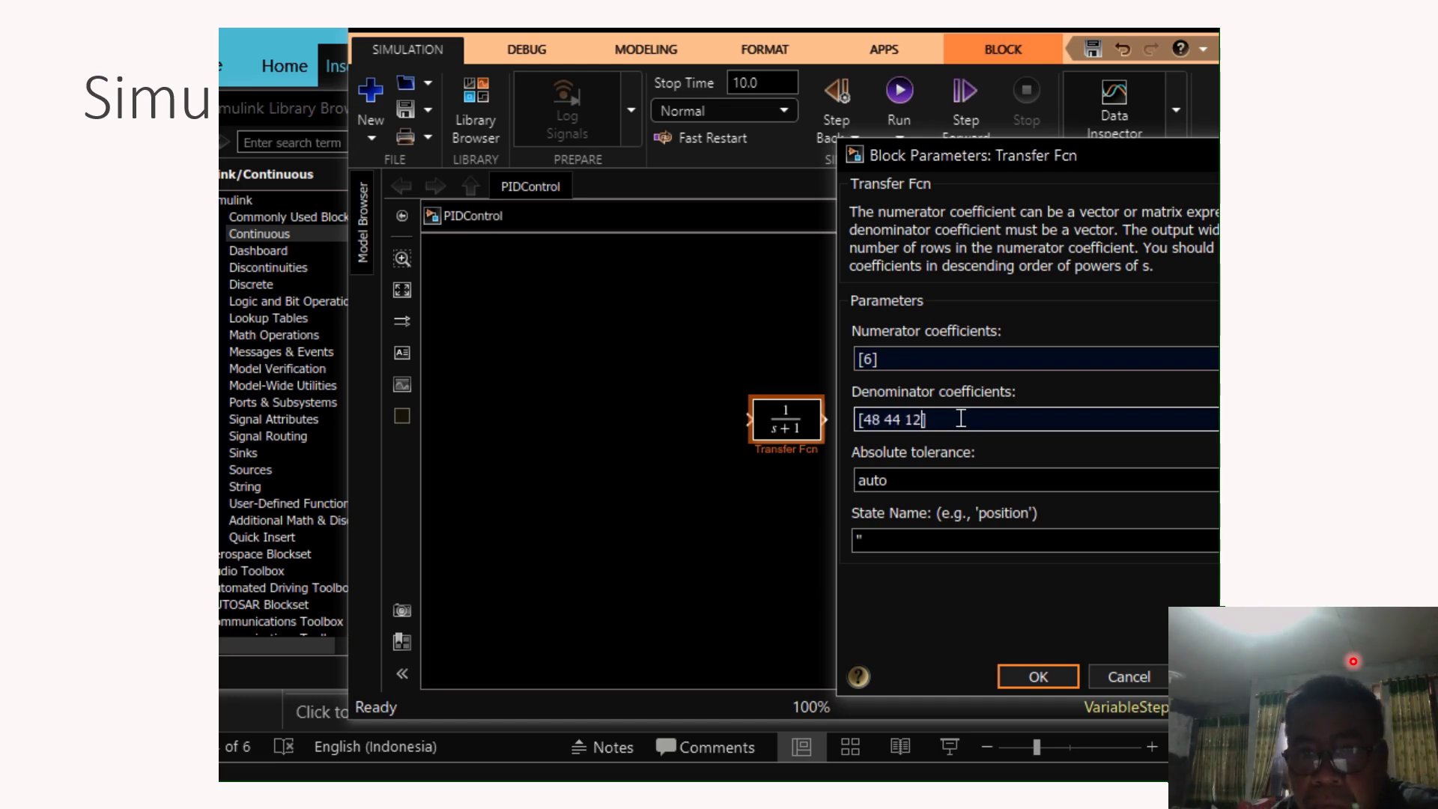
Apply numerator coefficients [6] and denominator coefficients [48 44 12] to the Transfer Fcn block.
click(1026, 673)
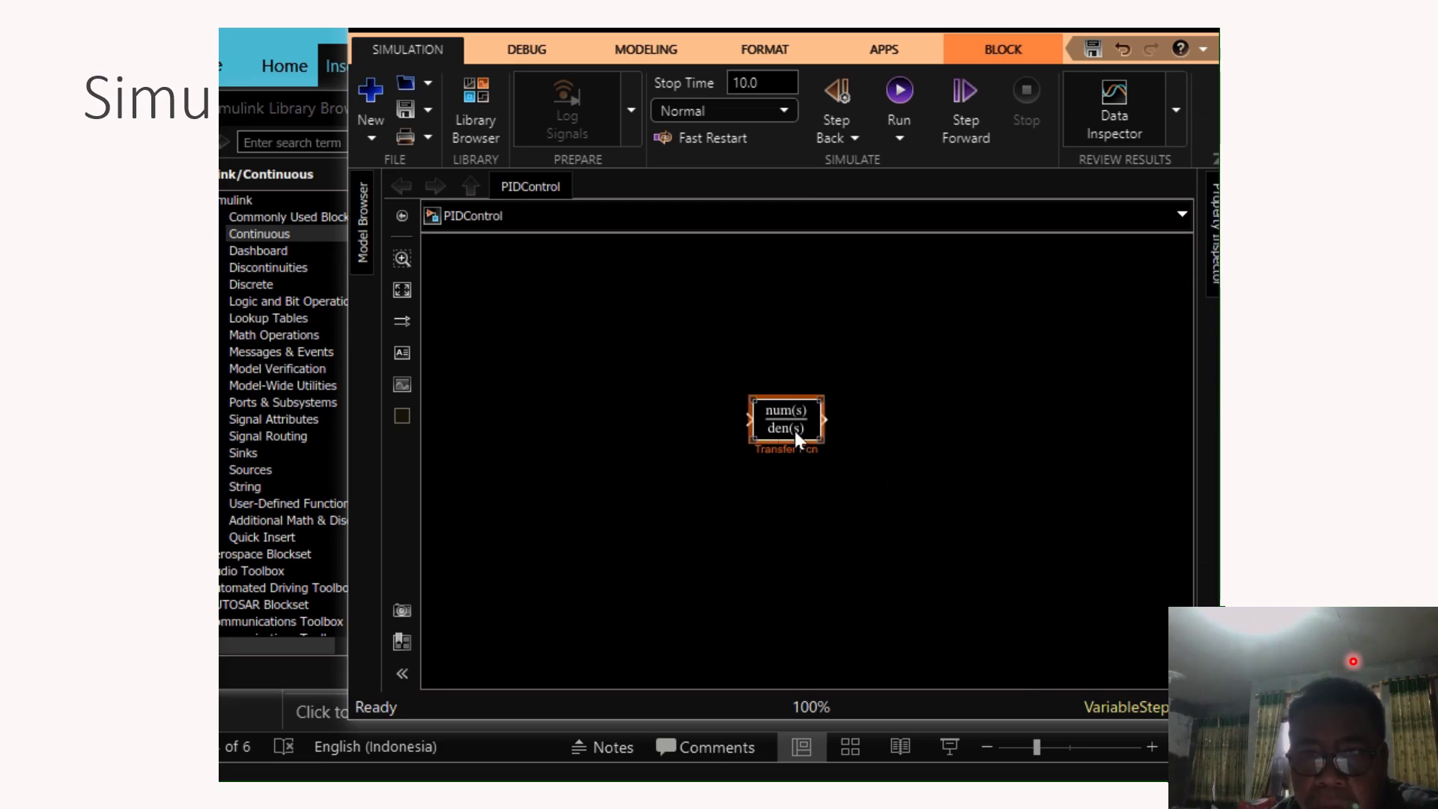
click(710, 414)
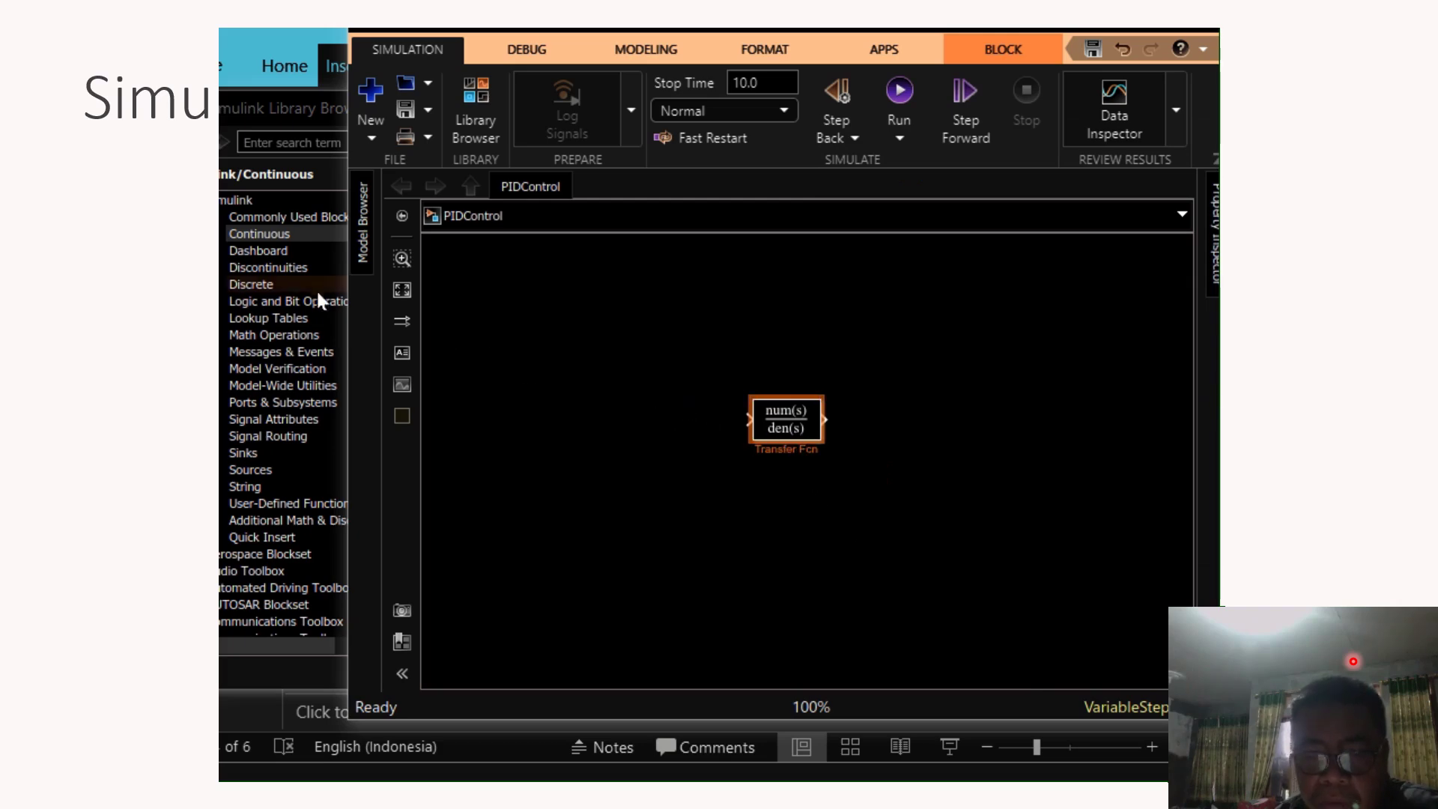
Add a Step block from the Sources library and connect its output to the Transfer Fcn input.
click(268, 233)
click(246, 471)
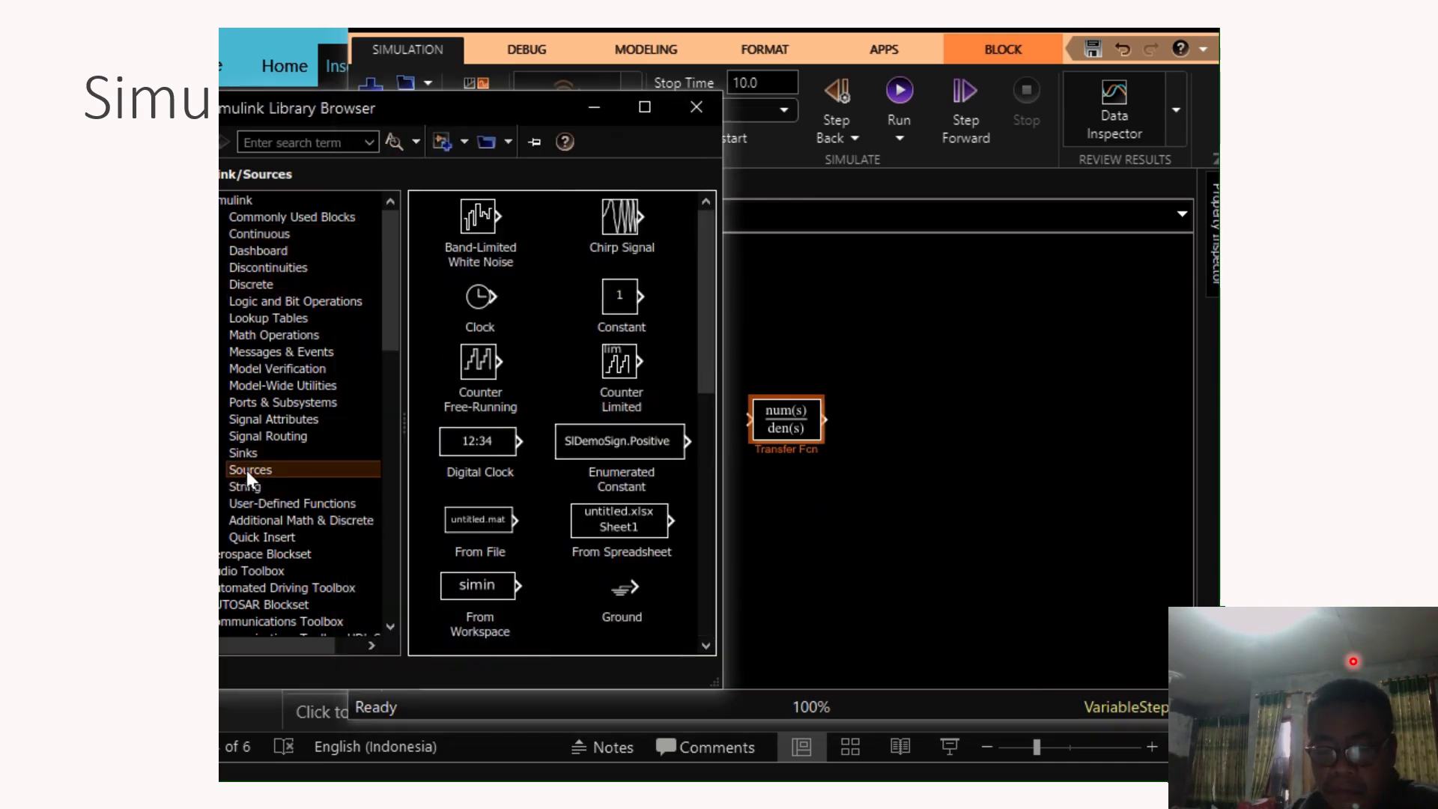
drag(699, 313, 686, 577)
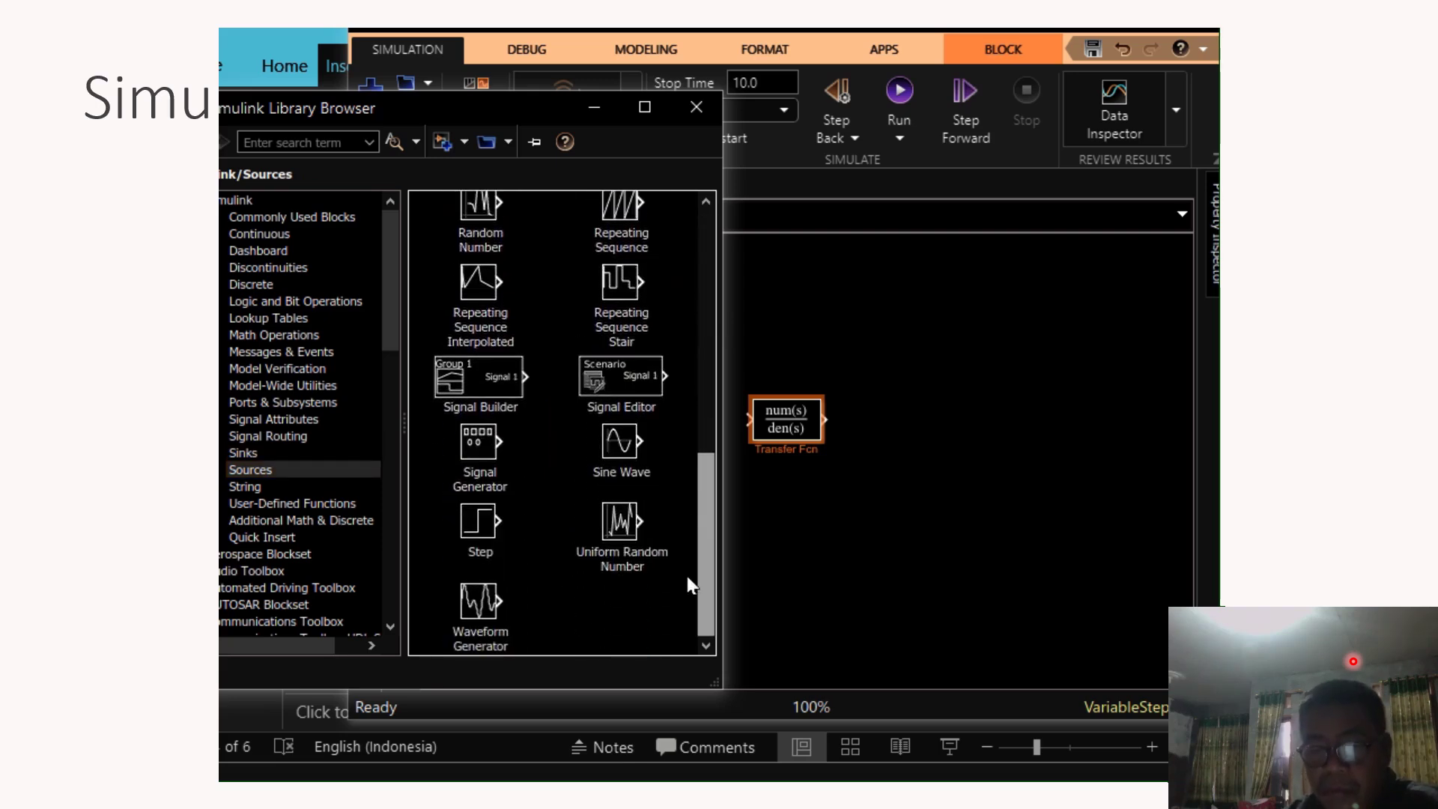
click(477, 527)
mouse_move(477, 526)
mouse_down()
mouse_move(746, 508)
mouse_move(632, 485)
mouse_move(574, 428)
mouse_up()
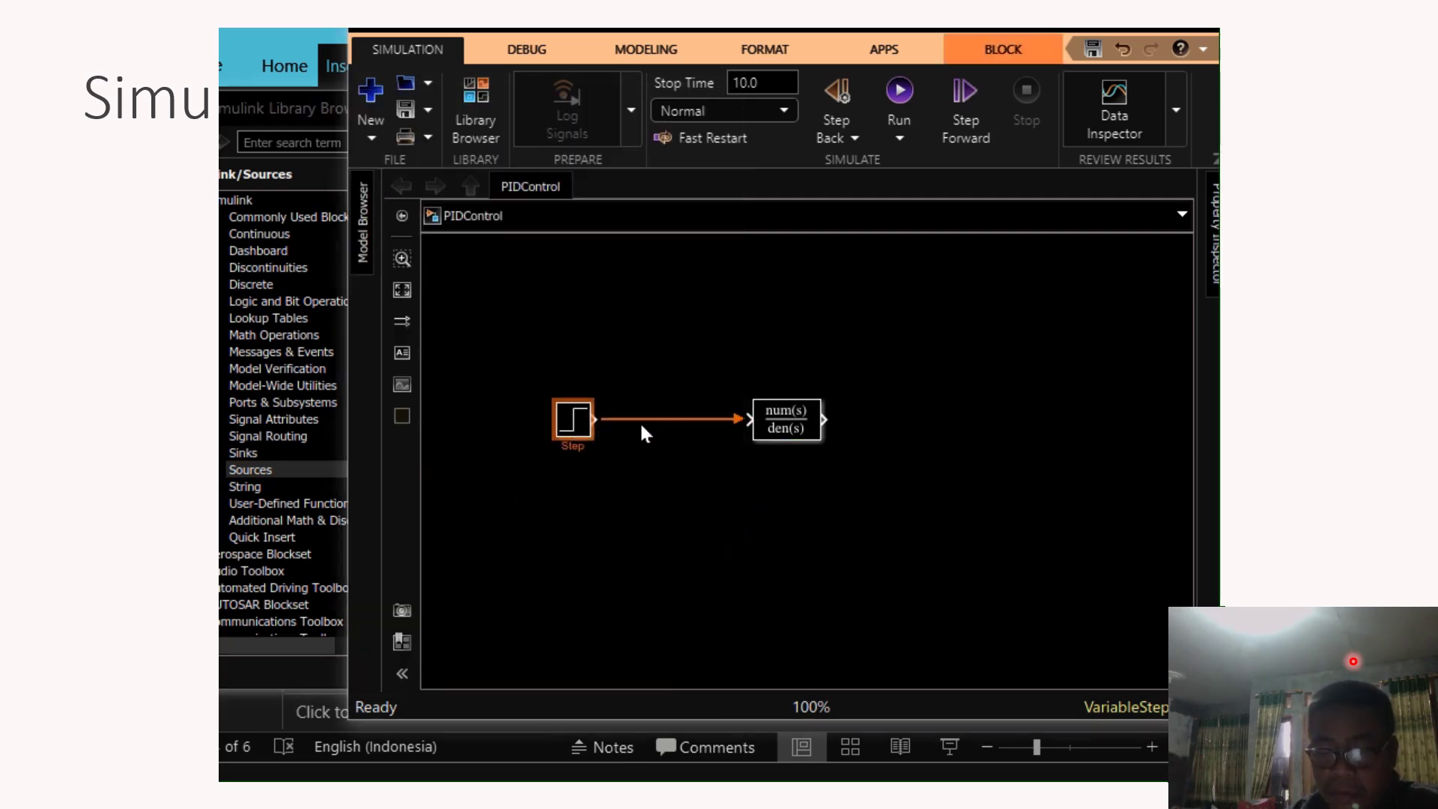
click(735, 420)
Move the Transfer Fcn and Step blocks to the upper part of the canvas and place them closer together.
drag(796, 428, 721, 300)
drag(582, 406, 551, 276)
drag(706, 285, 644, 282)
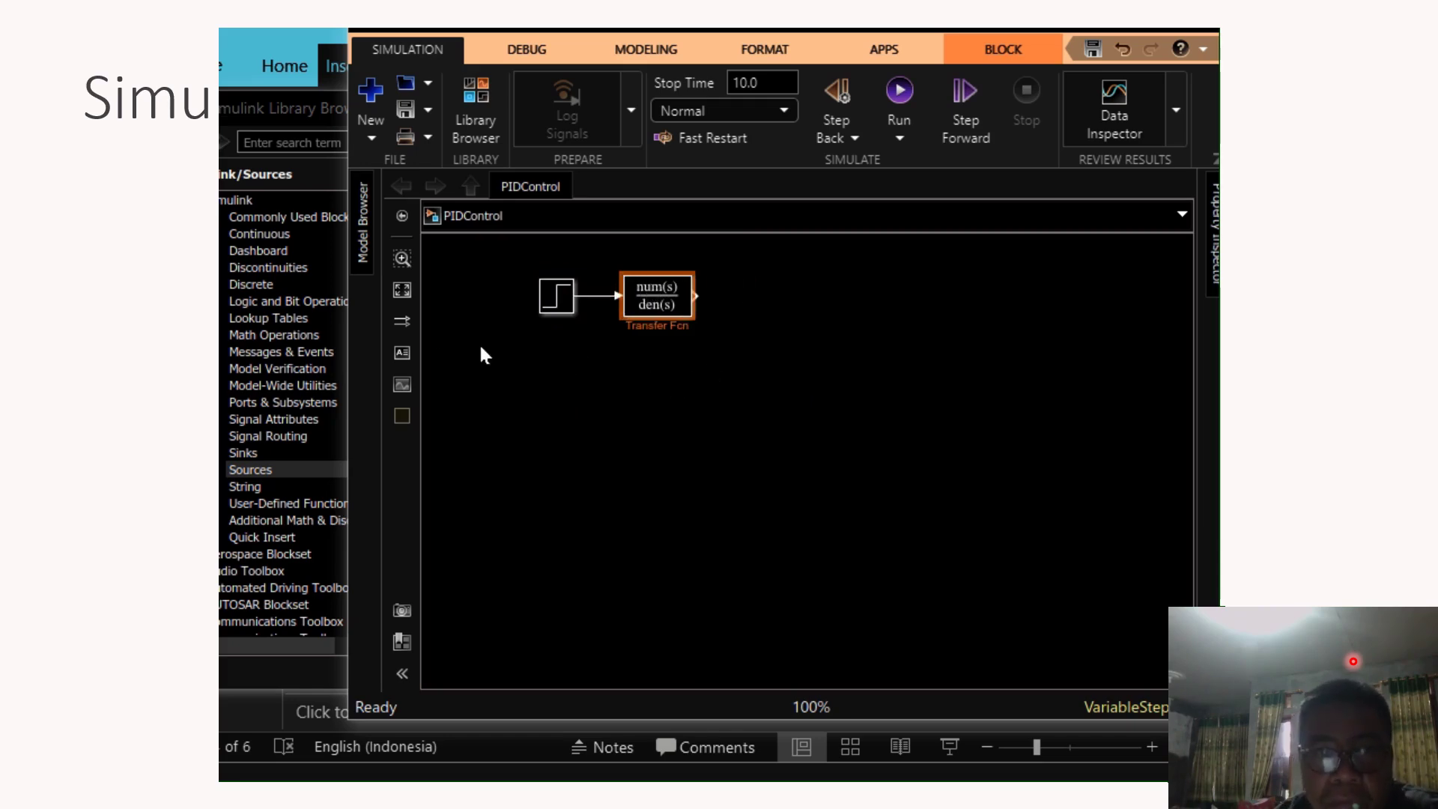
Add a Bus Creator block from Commonly Used Blocks, below and to the right of the Transfer Fcn block.
click(285, 217)
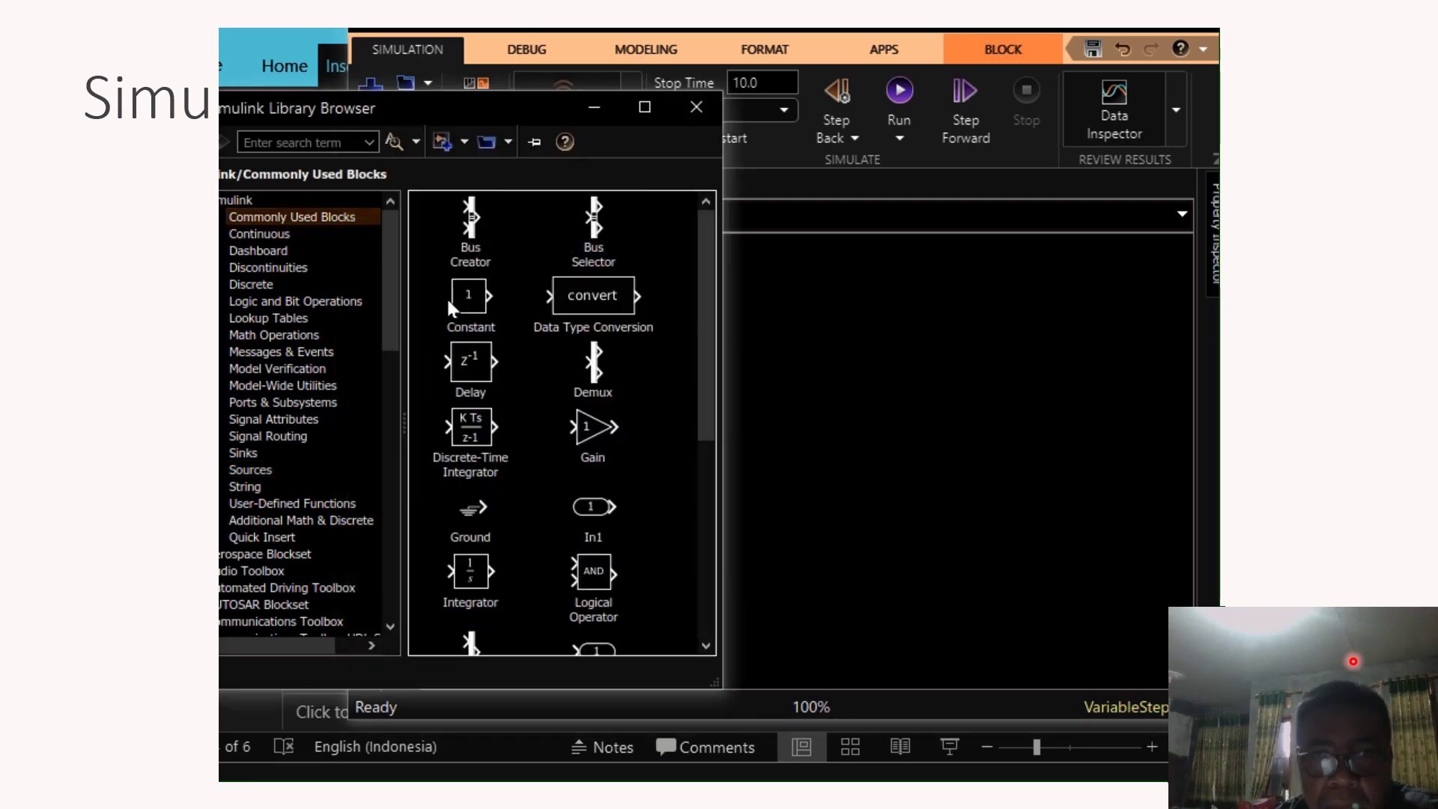
drag(464, 223, 869, 430)
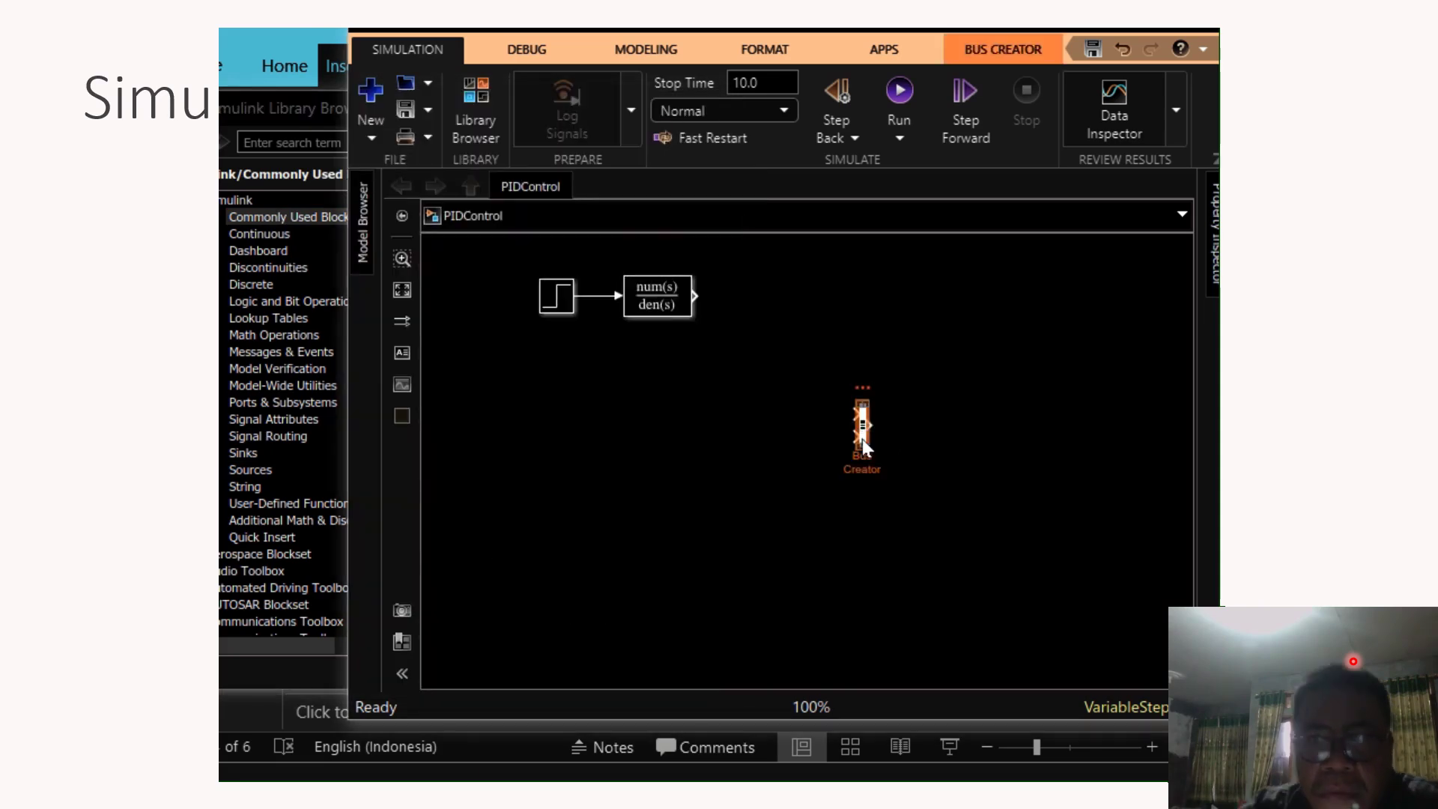
Set the Bus Creator's number of inputs to 4 and enlarge the block vertically so its ports spread out.
double_click(861, 440)
double_click(1064, 234)
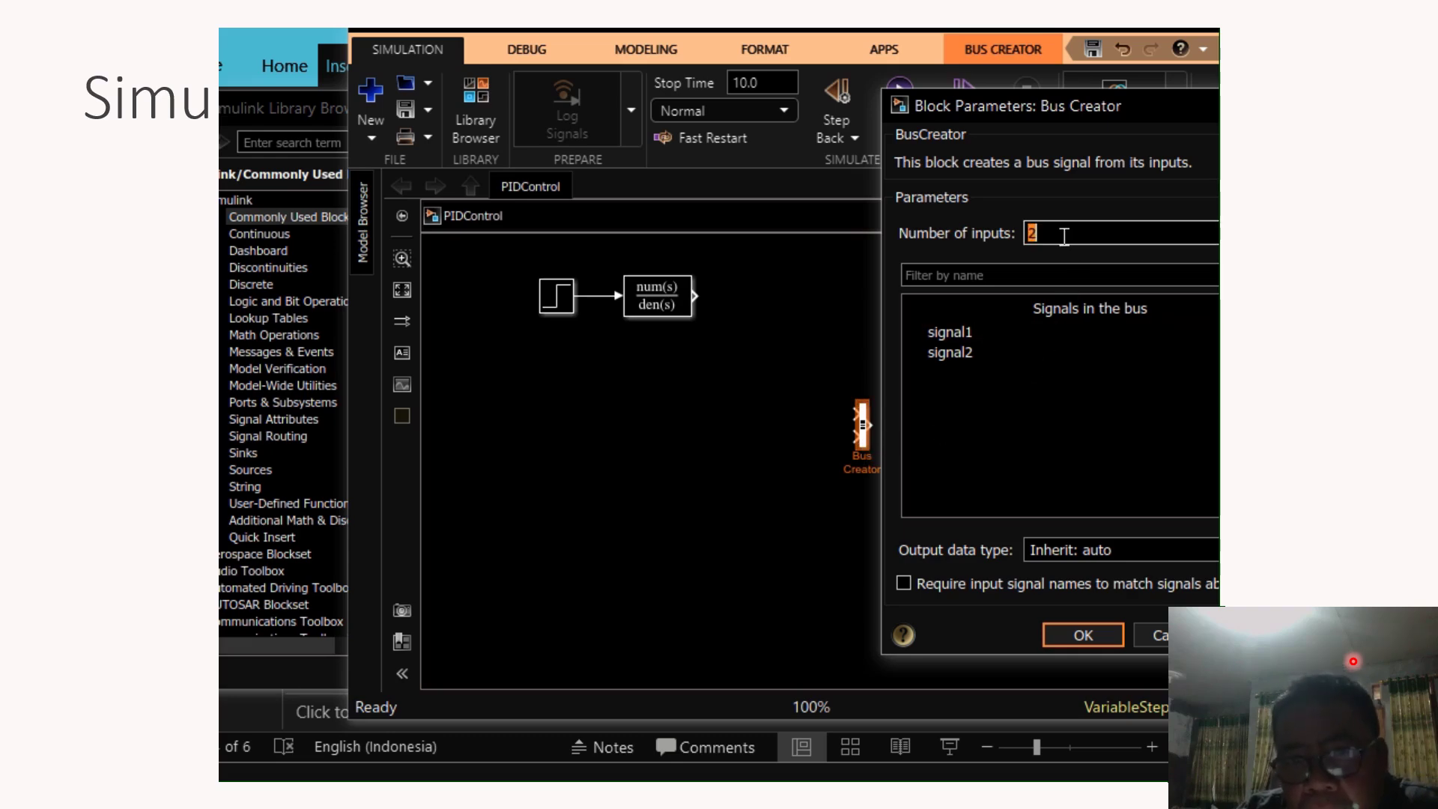
key(BackSpace)
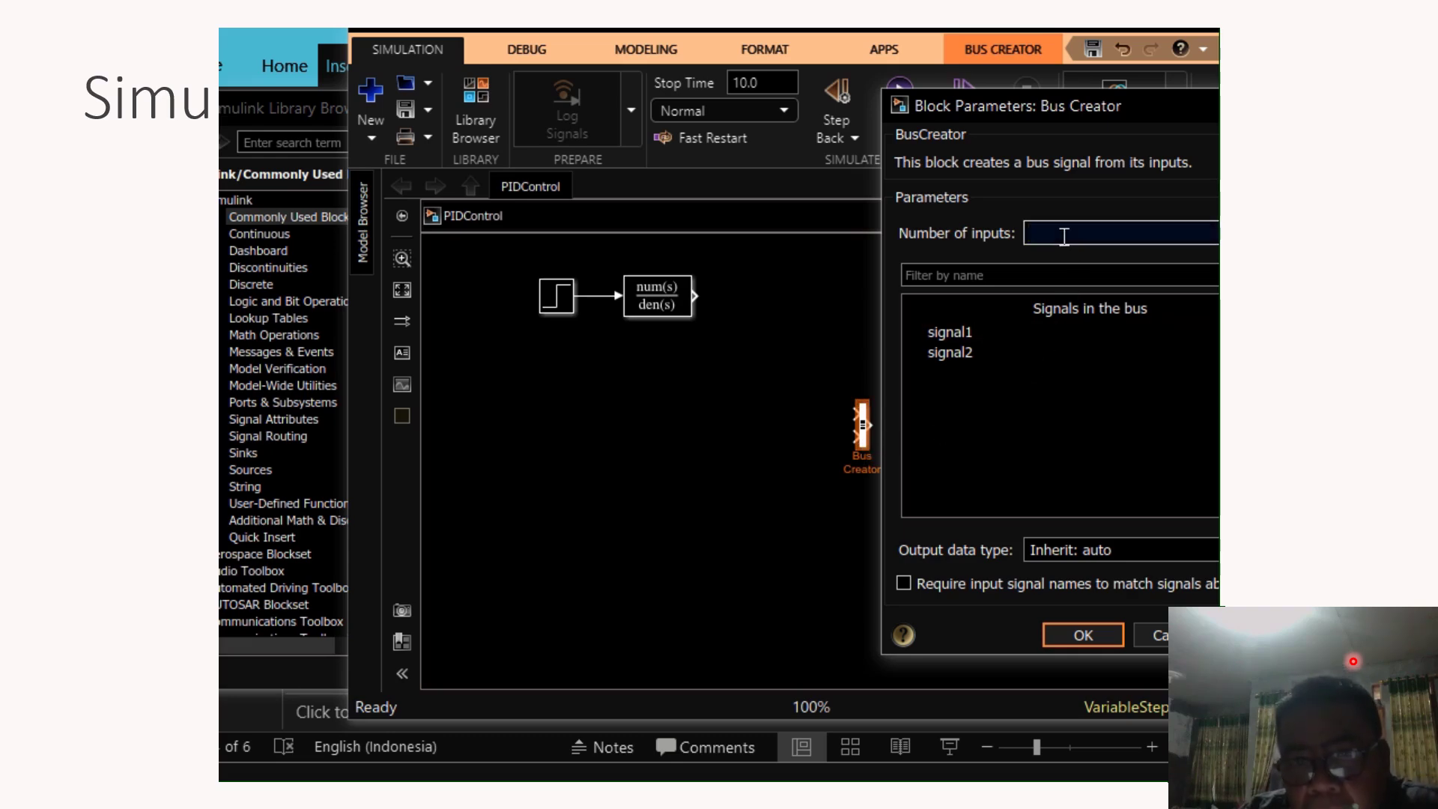
text(4)
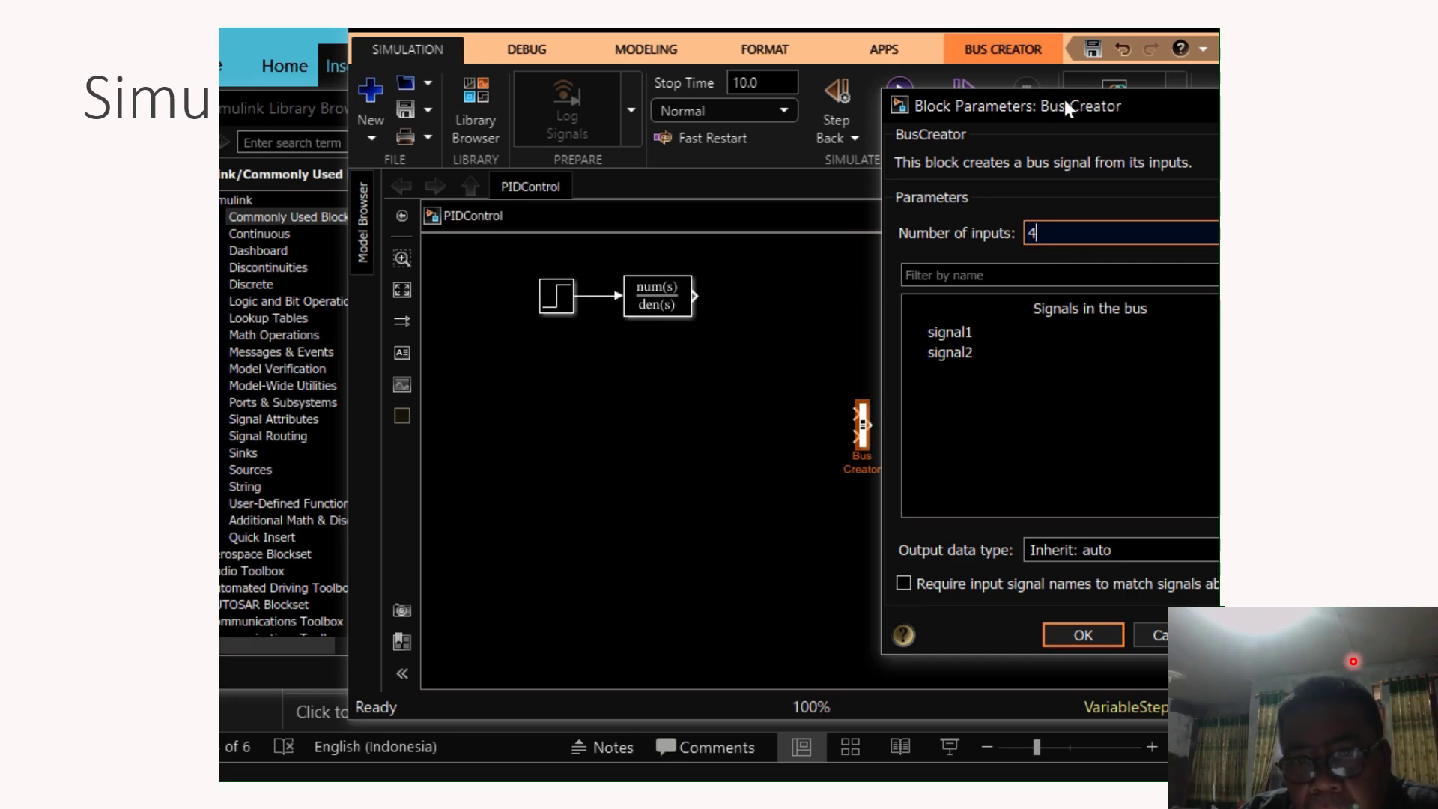
drag(1064, 100, 864, 103)
click(881, 636)
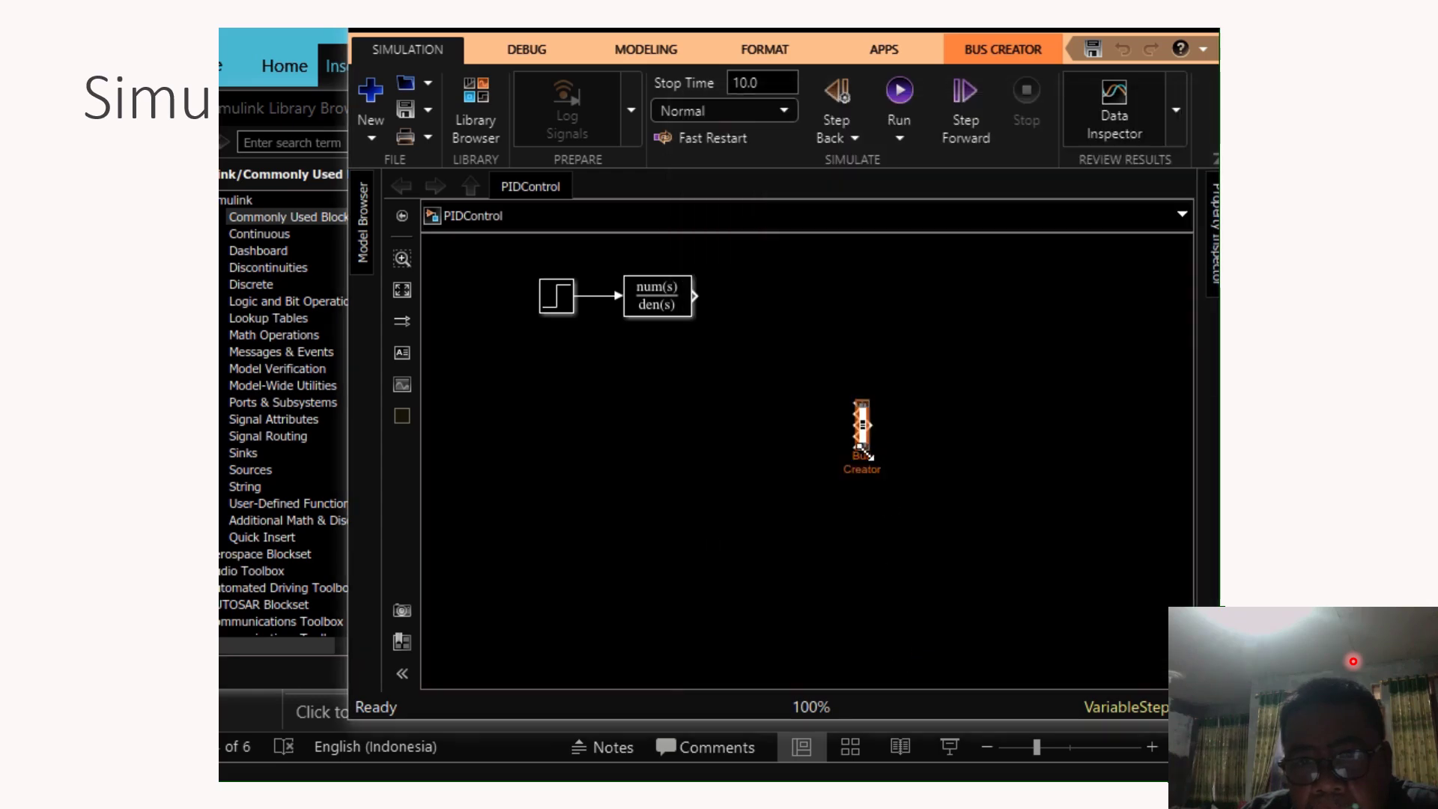
mouse_move(867, 452)
mouse_down()
mouse_move(873, 493)
mouse_move(882, 378)
mouse_move(876, 464)
mouse_move(867, 450)
mouse_up()
click(940, 452)
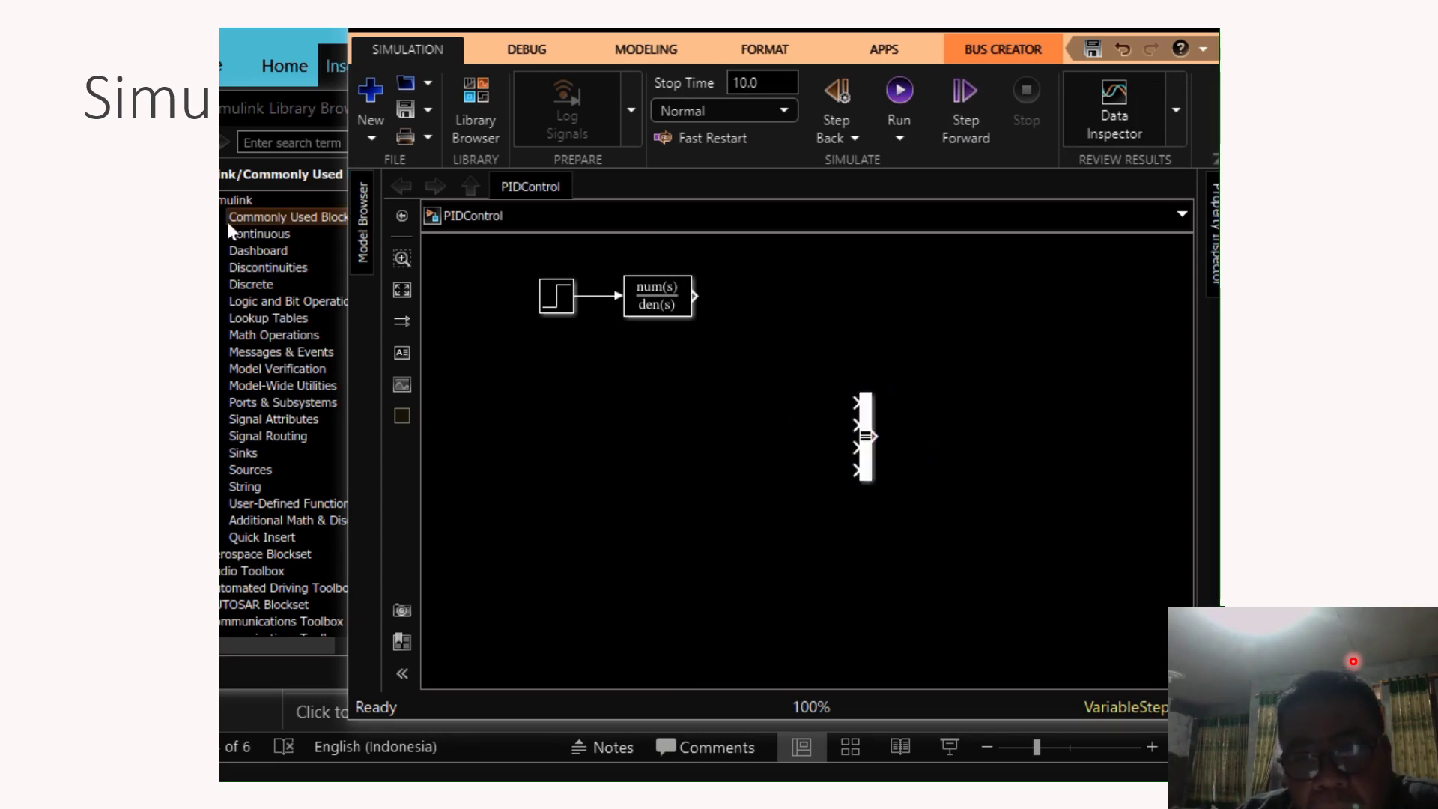
Add a Scope from Sinks beside the Bus Creator and connect the Transfer Fcn output to the Bus Creator's first input.
click(248, 452)
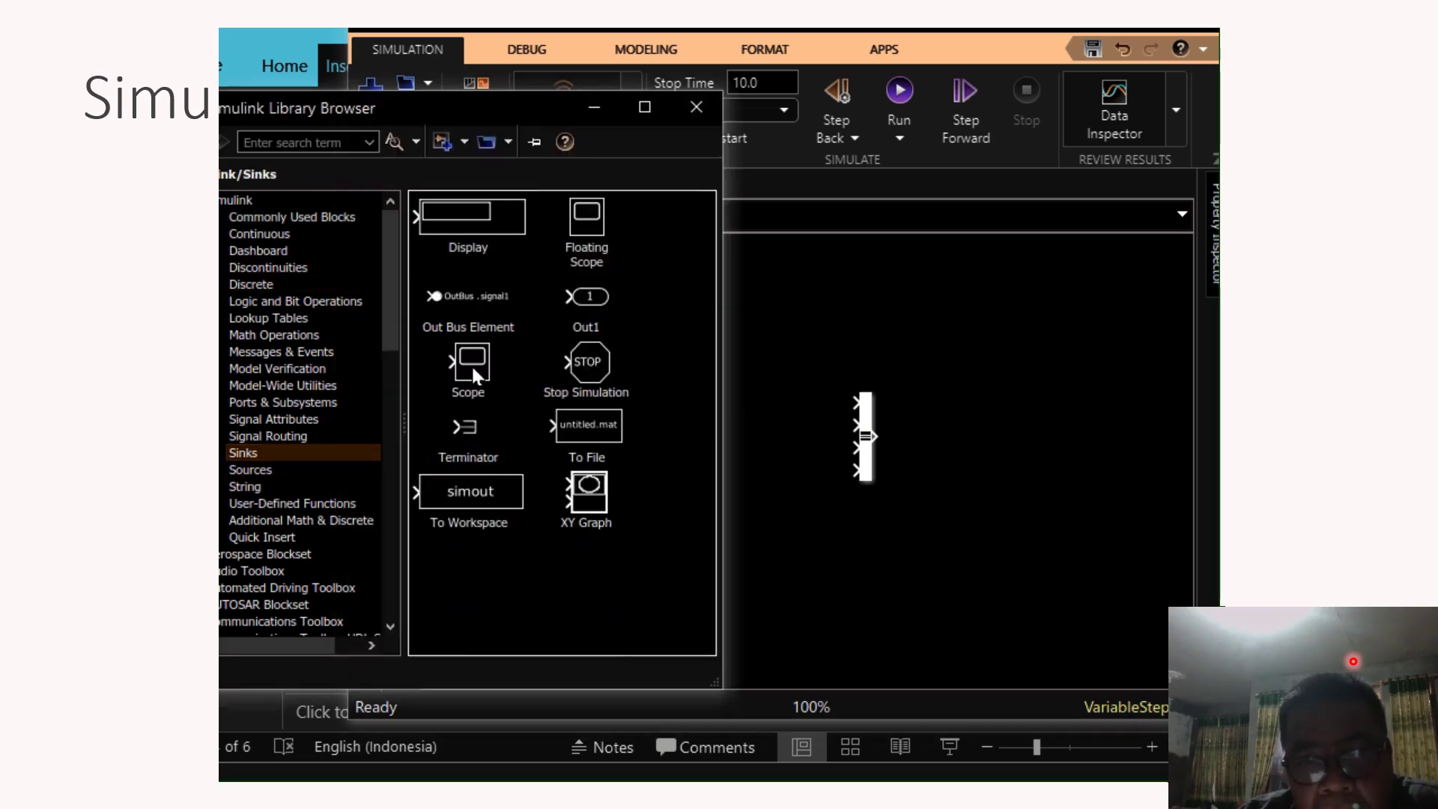
mouse_move(473, 371)
mouse_down()
mouse_move(927, 412)
mouse_move(963, 434)
mouse_move(884, 435)
mouse_up()
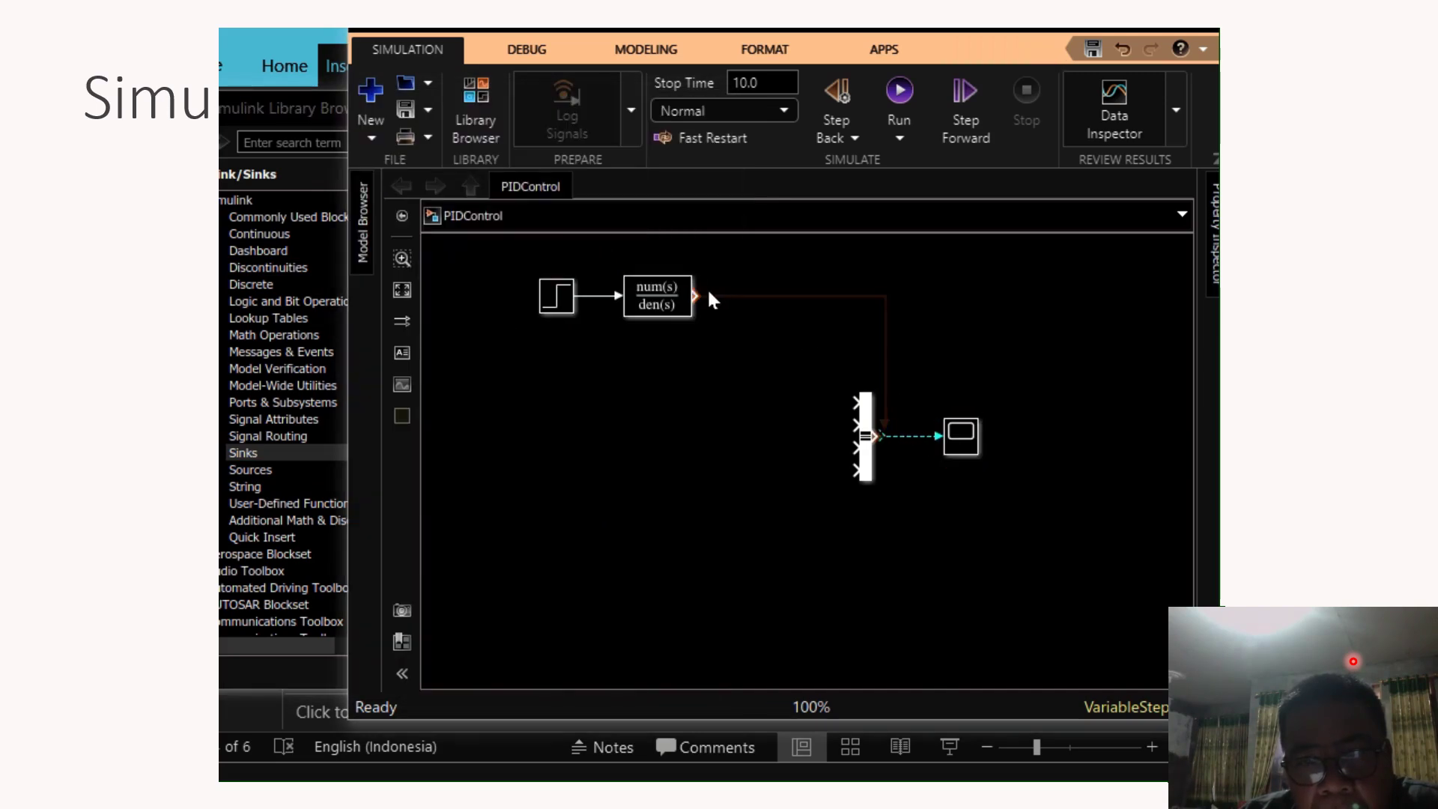
mouse_move(707, 289)
mouse_down()
mouse_move(809, 402)
mouse_move(855, 403)
mouse_up()
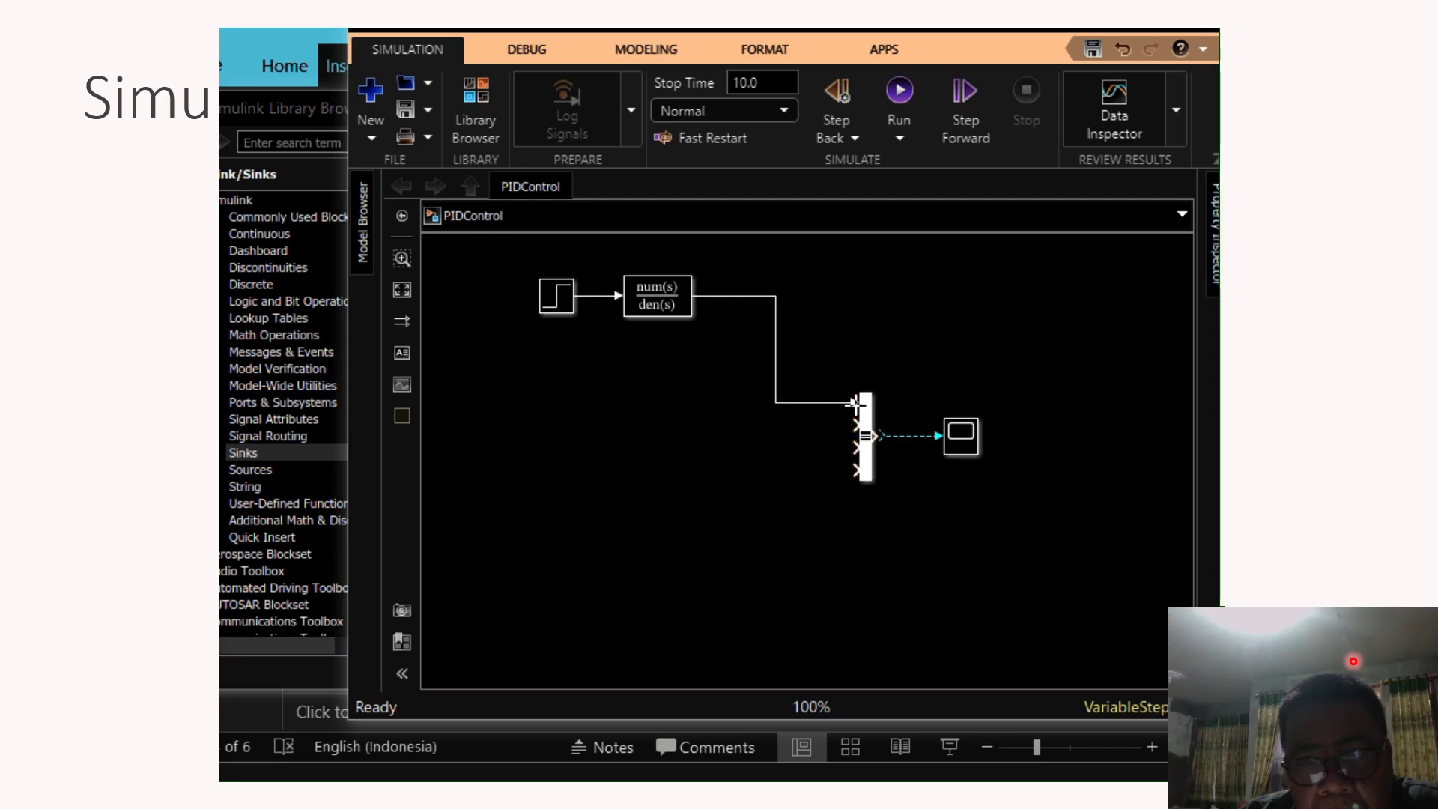
Connect the Bus Creator's output to the Scope, removing the misrouted signal line.
click(963, 432)
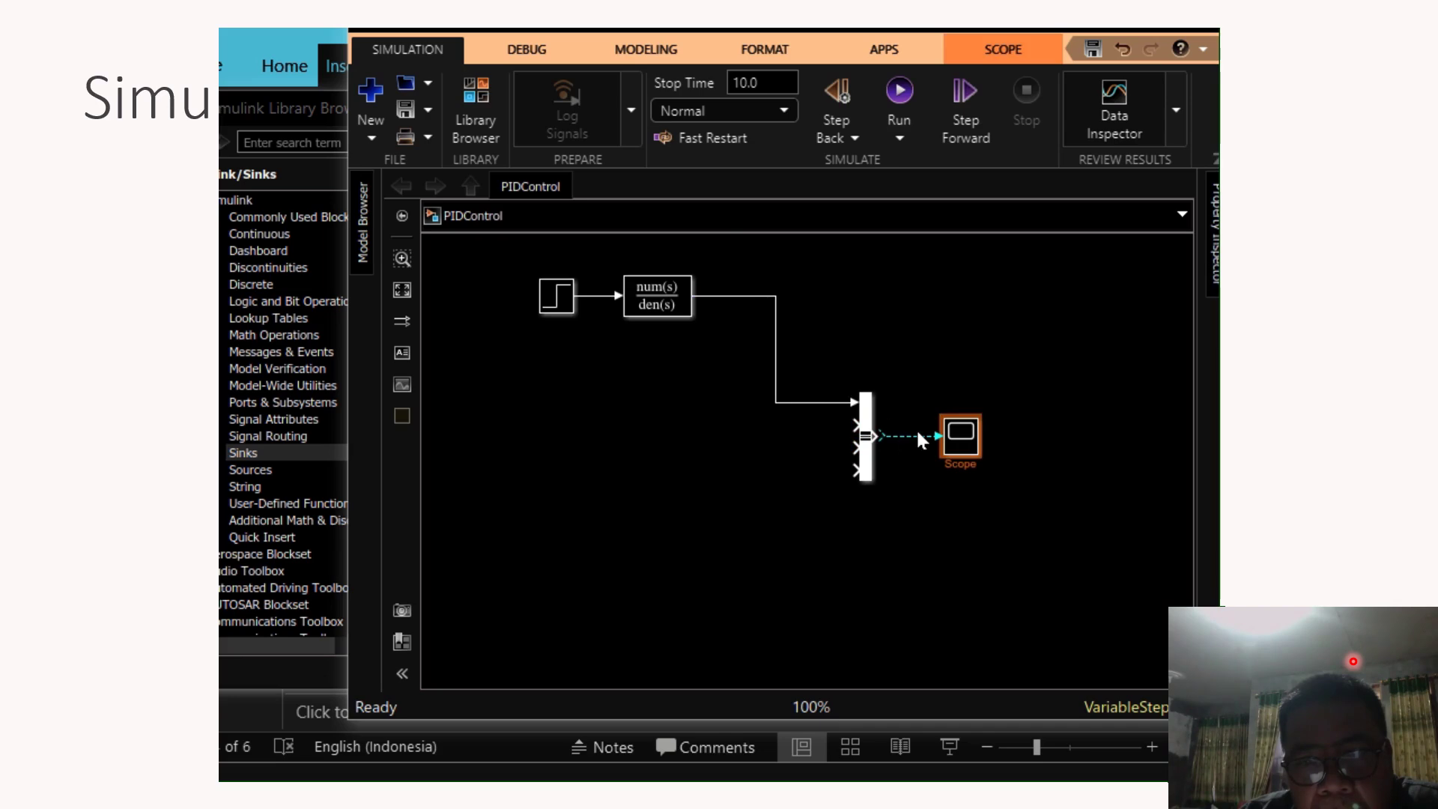
drag(878, 434, 960, 434)
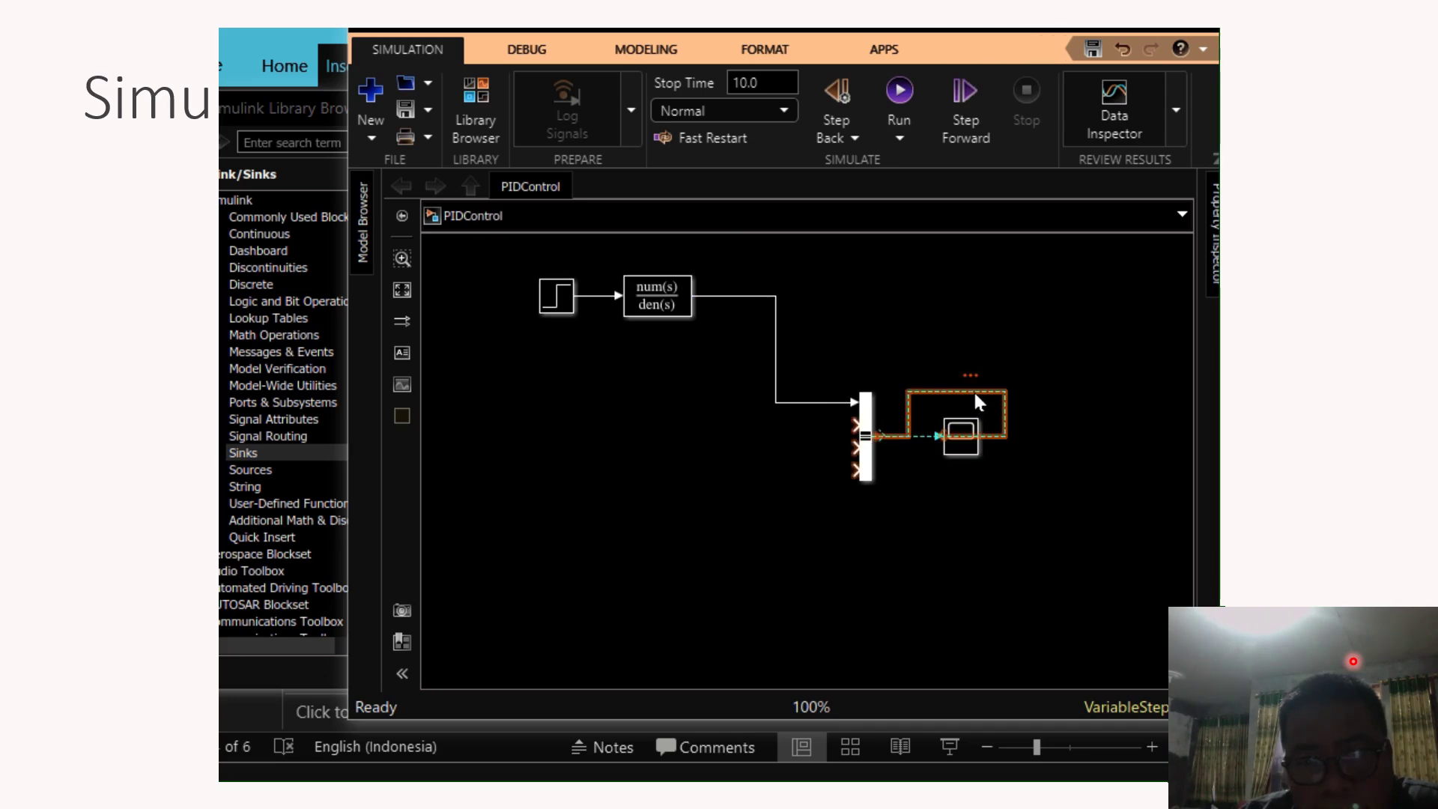
click(902, 437)
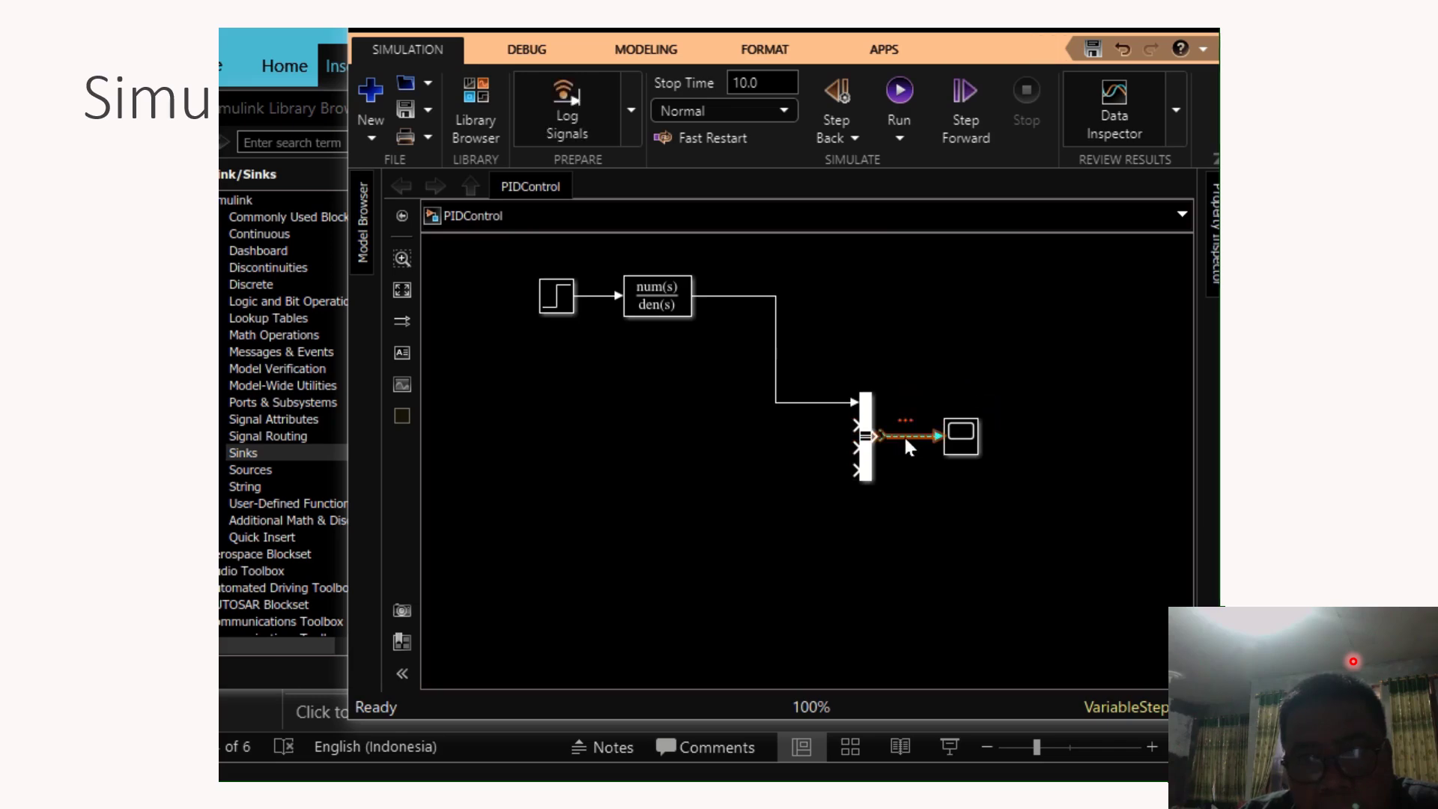
key(Delete)
drag(878, 434, 942, 435)
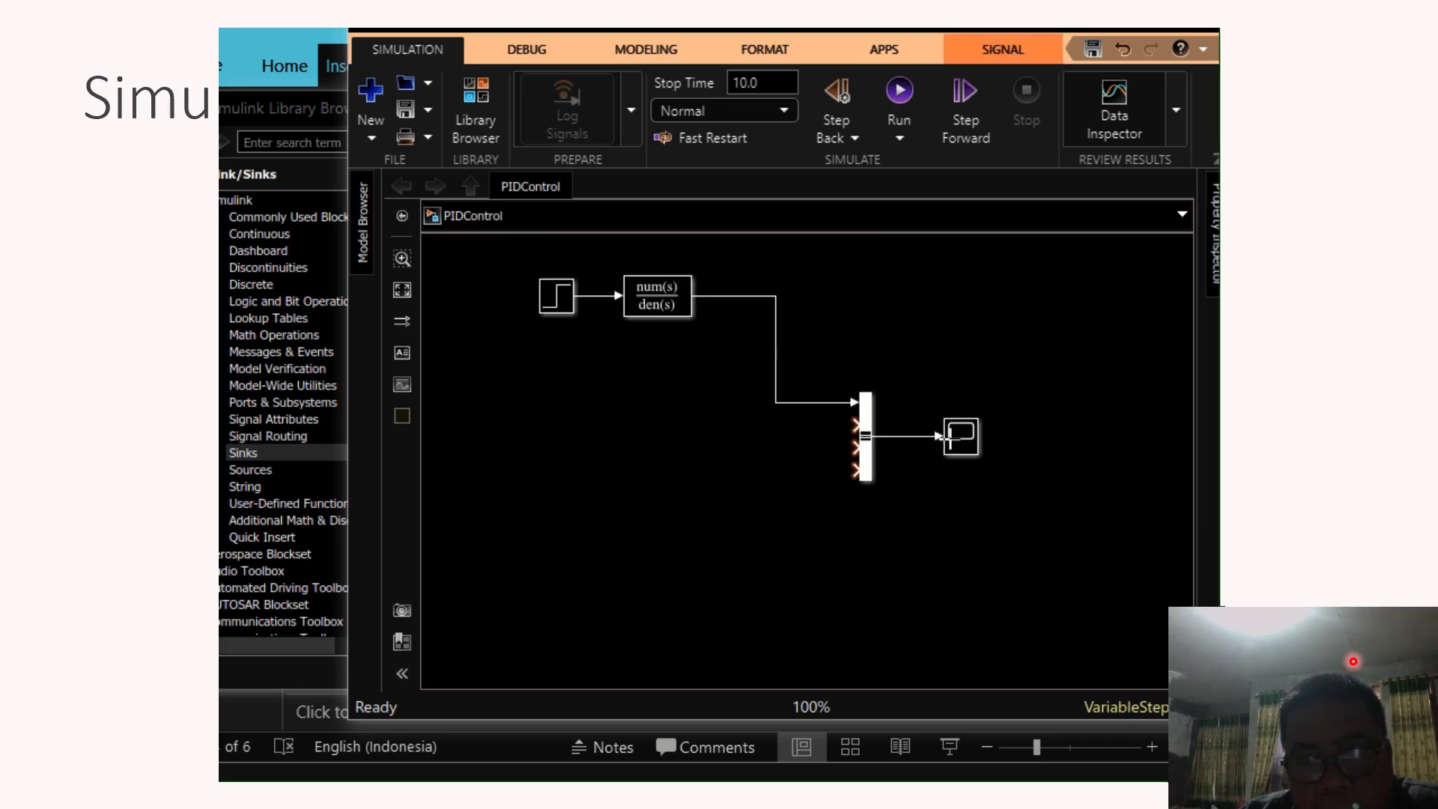
click(987, 414)
Copy the Scope, paste it above the Bus Creator, and connect it as a branch of the Transfer Fcn output line.
click(948, 440)
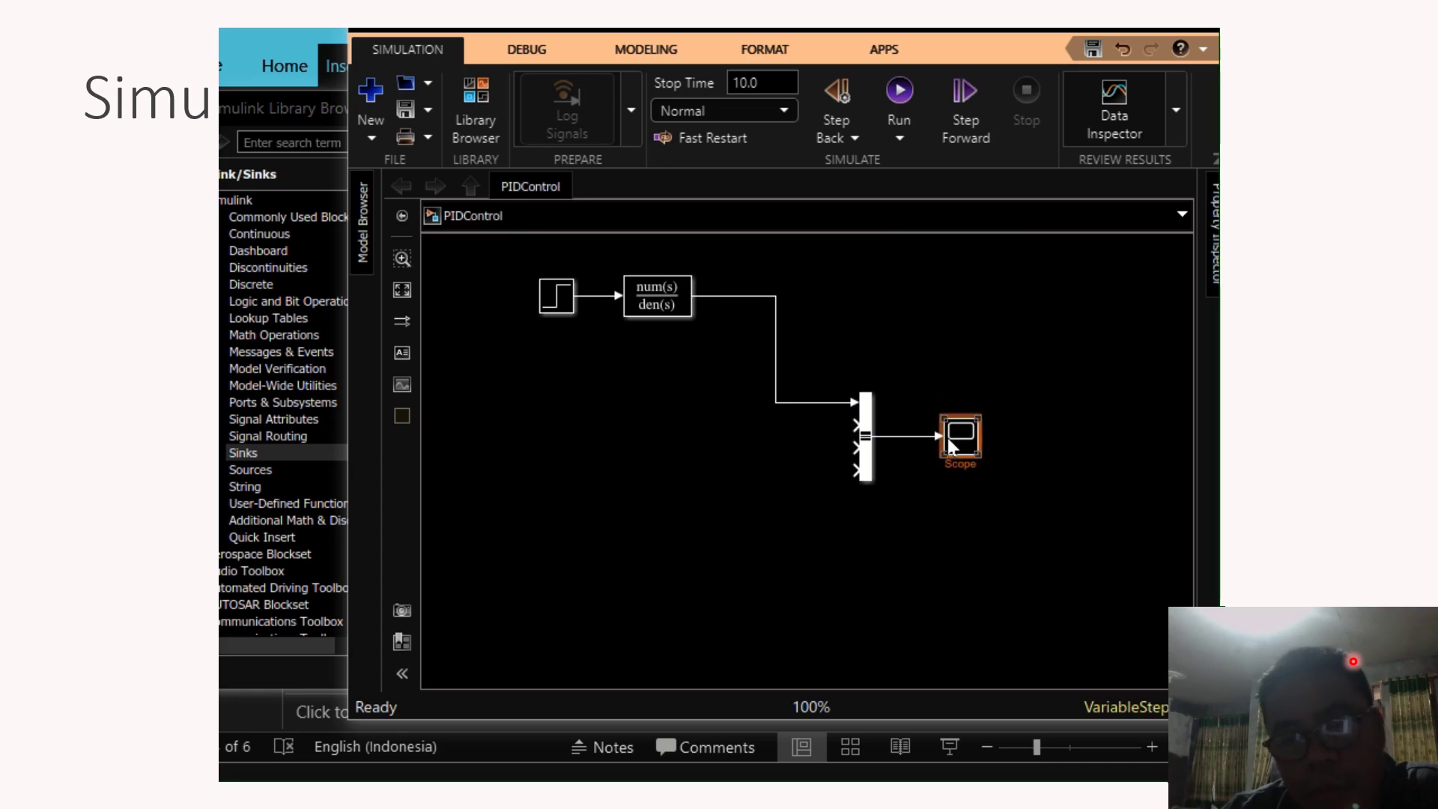
right_click(946, 438)
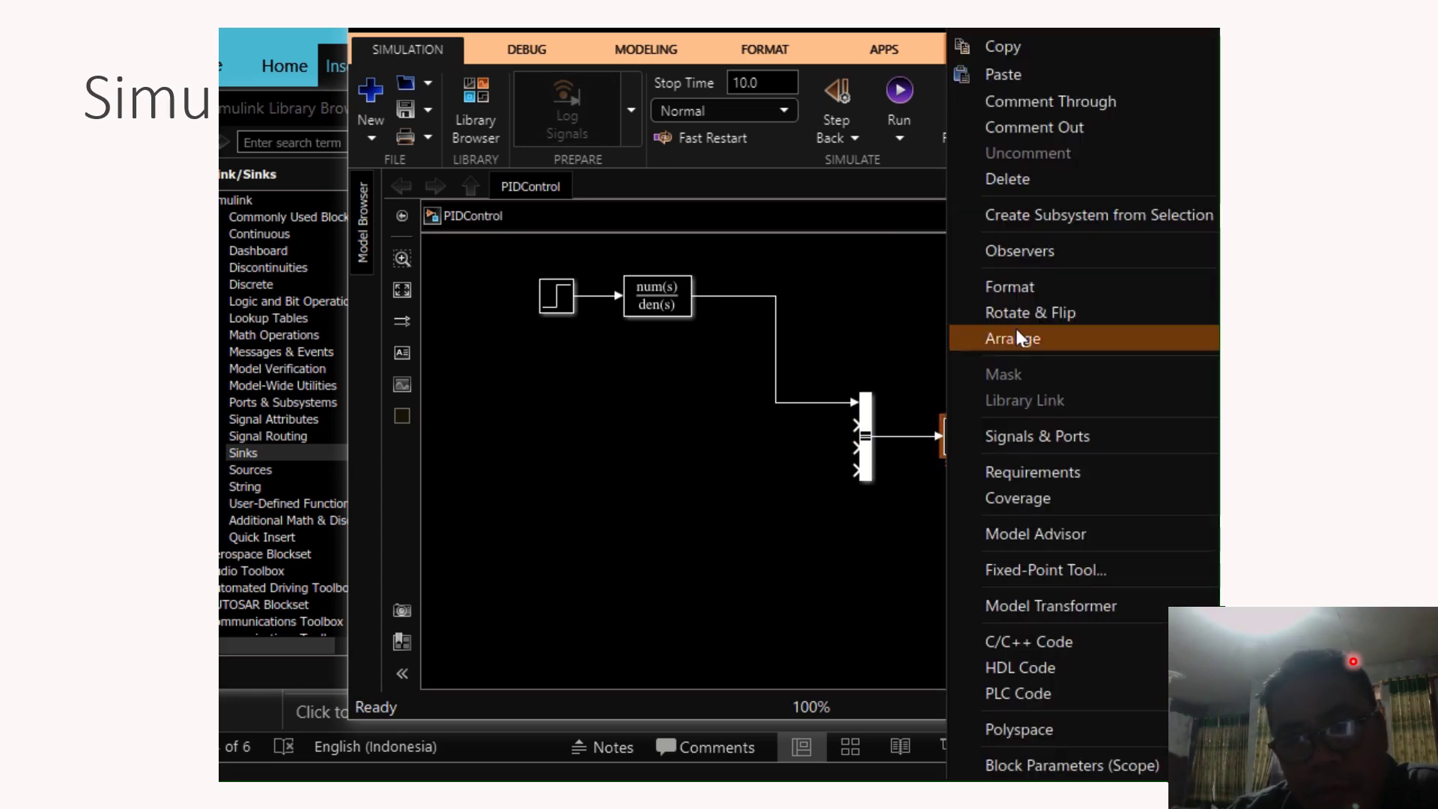
click(1012, 57)
click(927, 268)
right_click(928, 274)
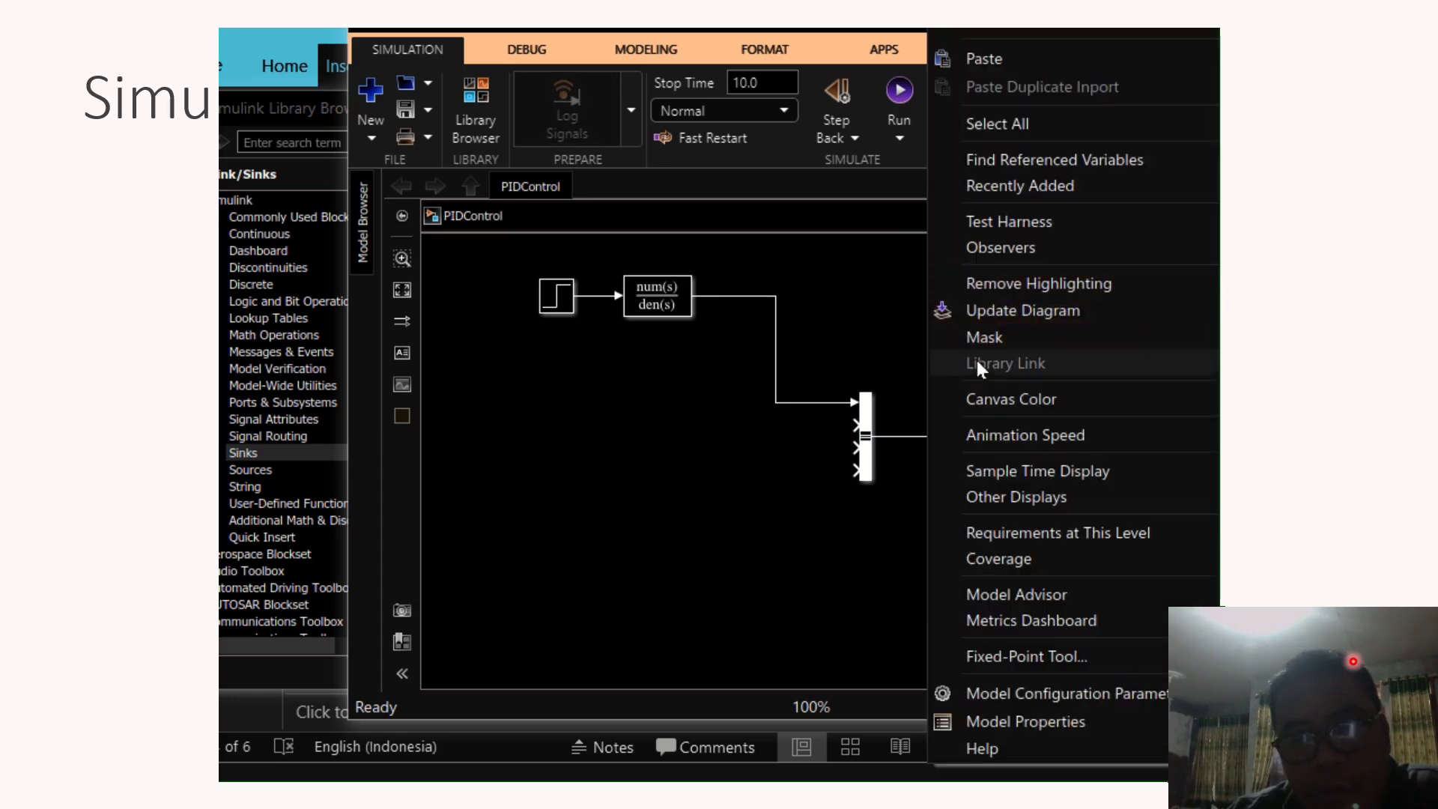
click(993, 65)
drag(955, 289, 779, 307)
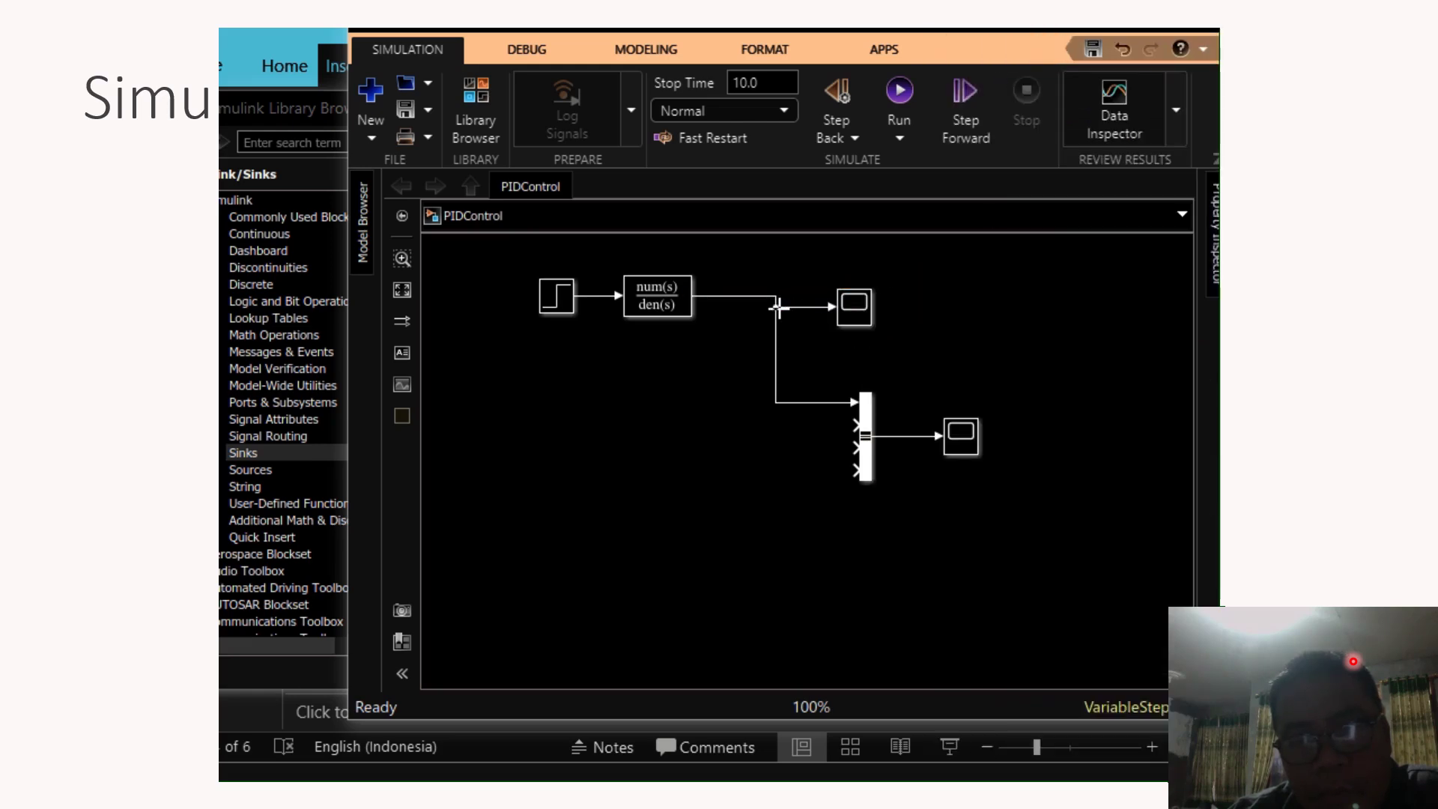
Copy the Transfer Fcn block and paste three duplicates below the original.
click(653, 302)
right_click(652, 300)
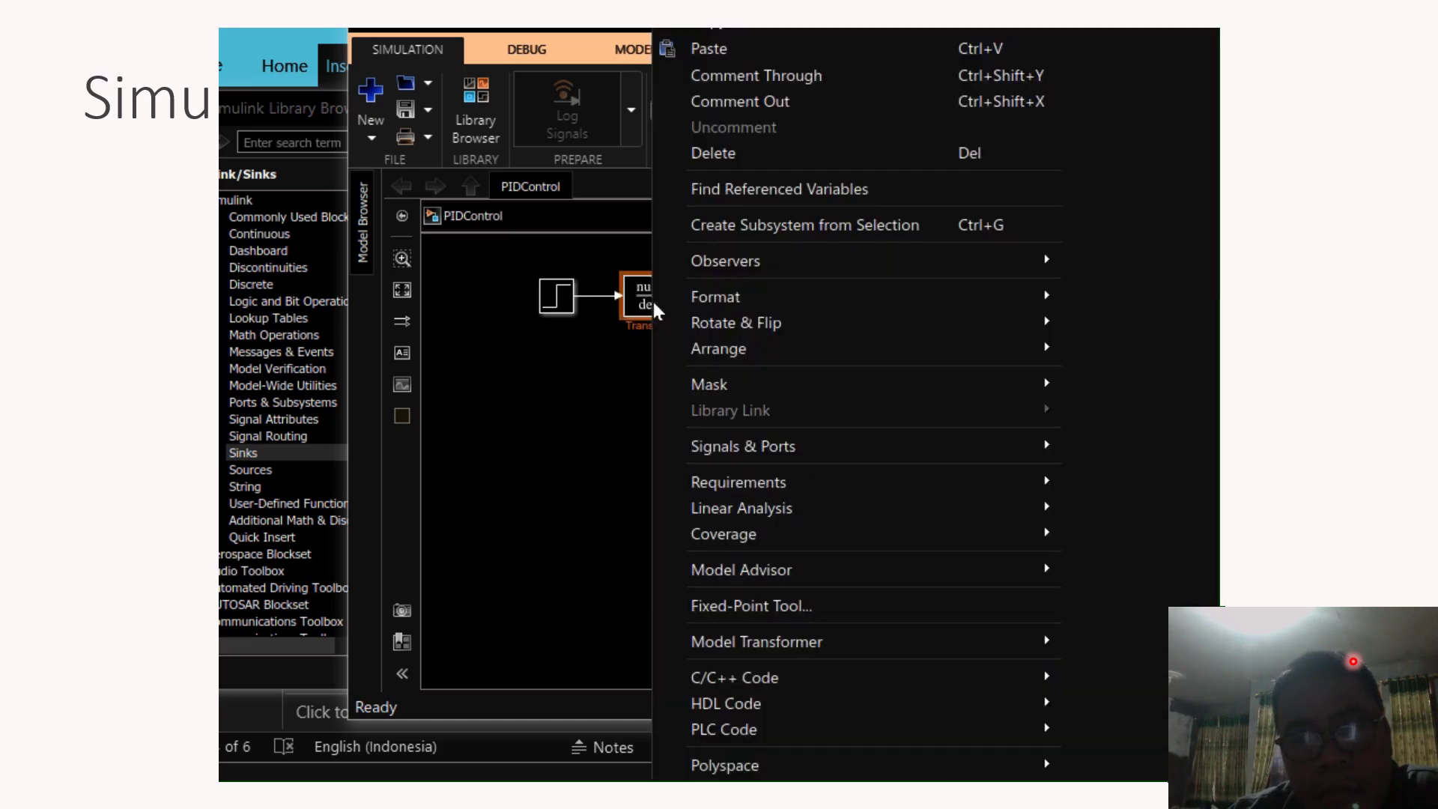
click(717, 26)
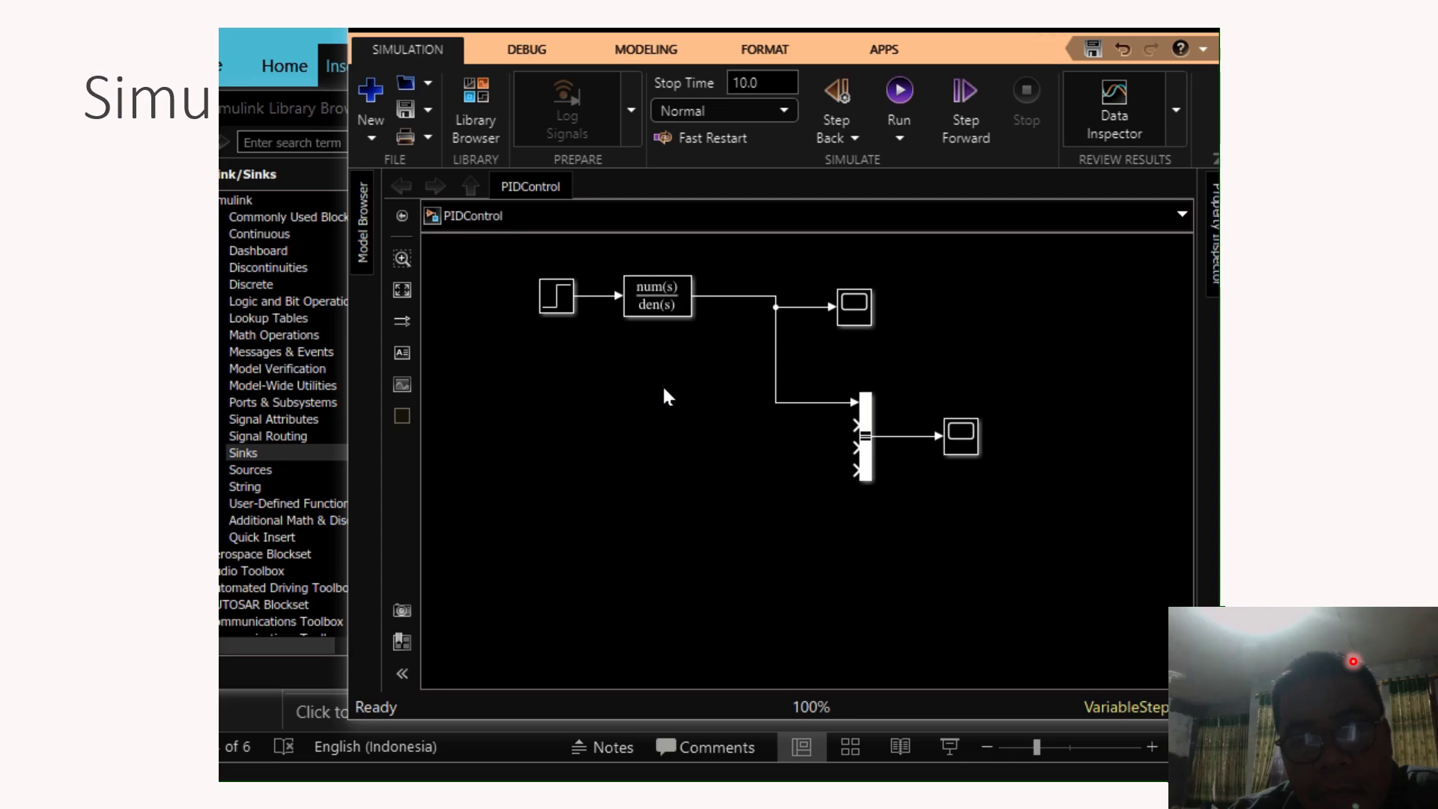
key(ctrl+v)
key(ctrl+v)
key(ctrl+v)
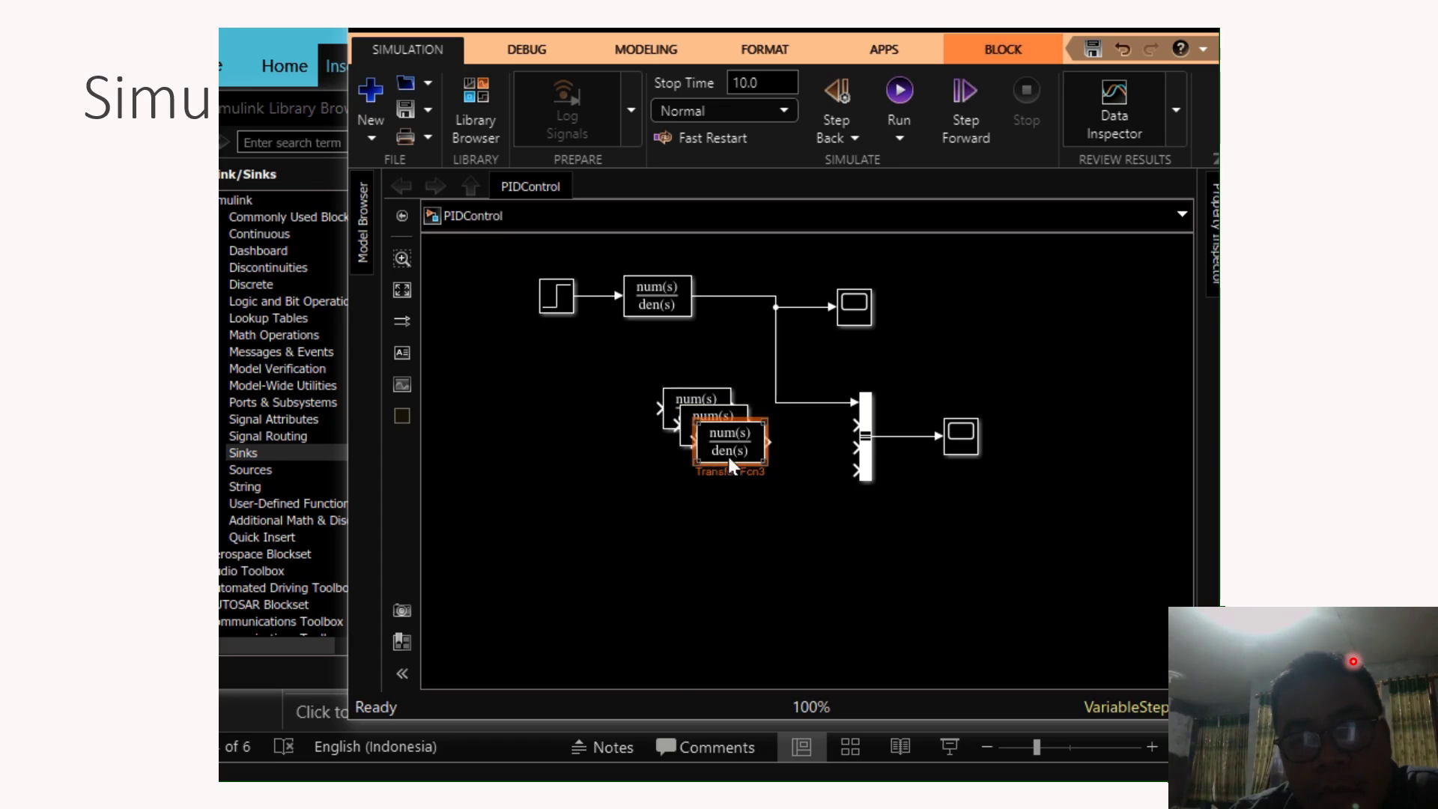
Align the three Transfer Fcn copies in an evenly spaced column under the original and shift the Step block further left.
drag(728, 457, 661, 528)
drag(695, 433, 709, 486)
drag(678, 402, 640, 364)
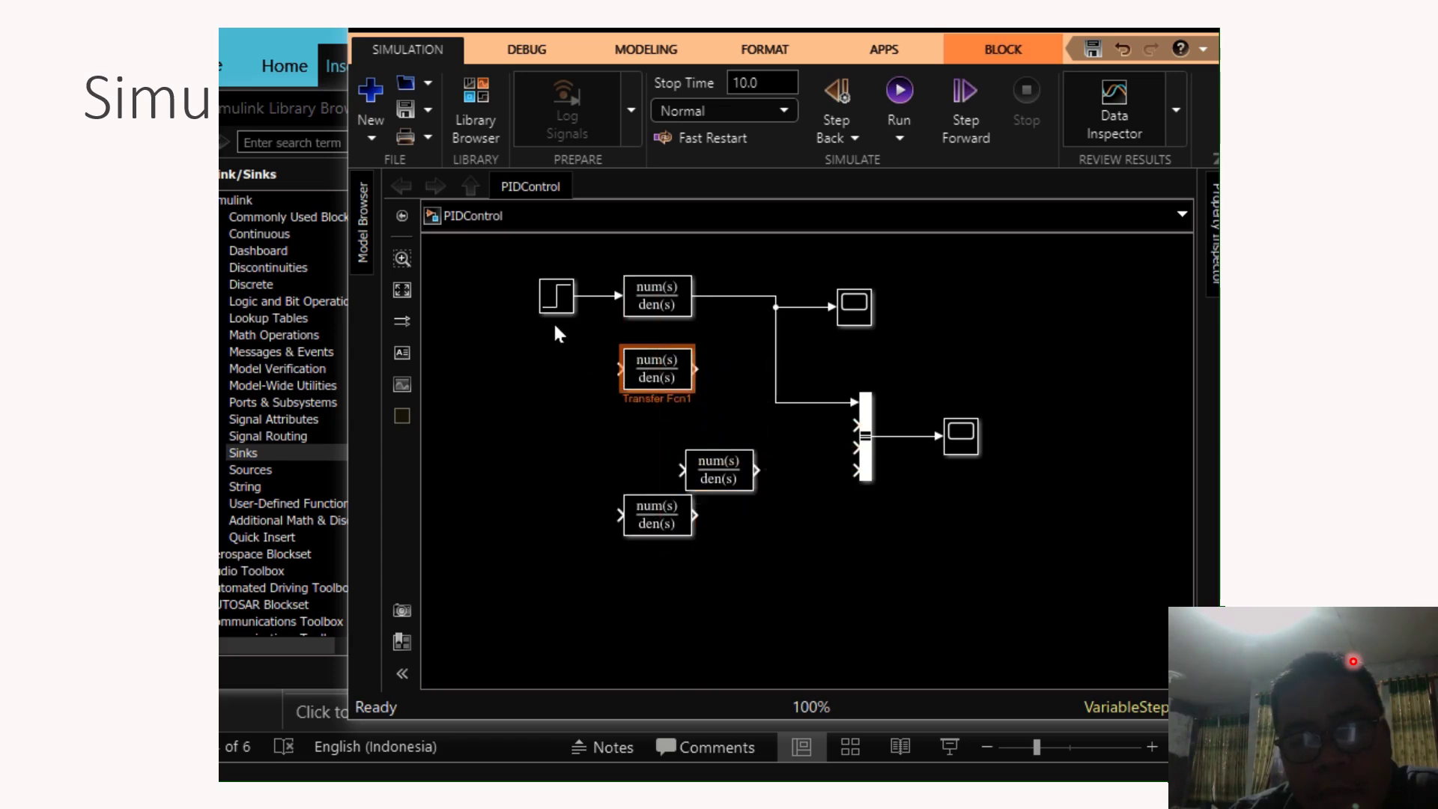
drag(556, 305, 517, 294)
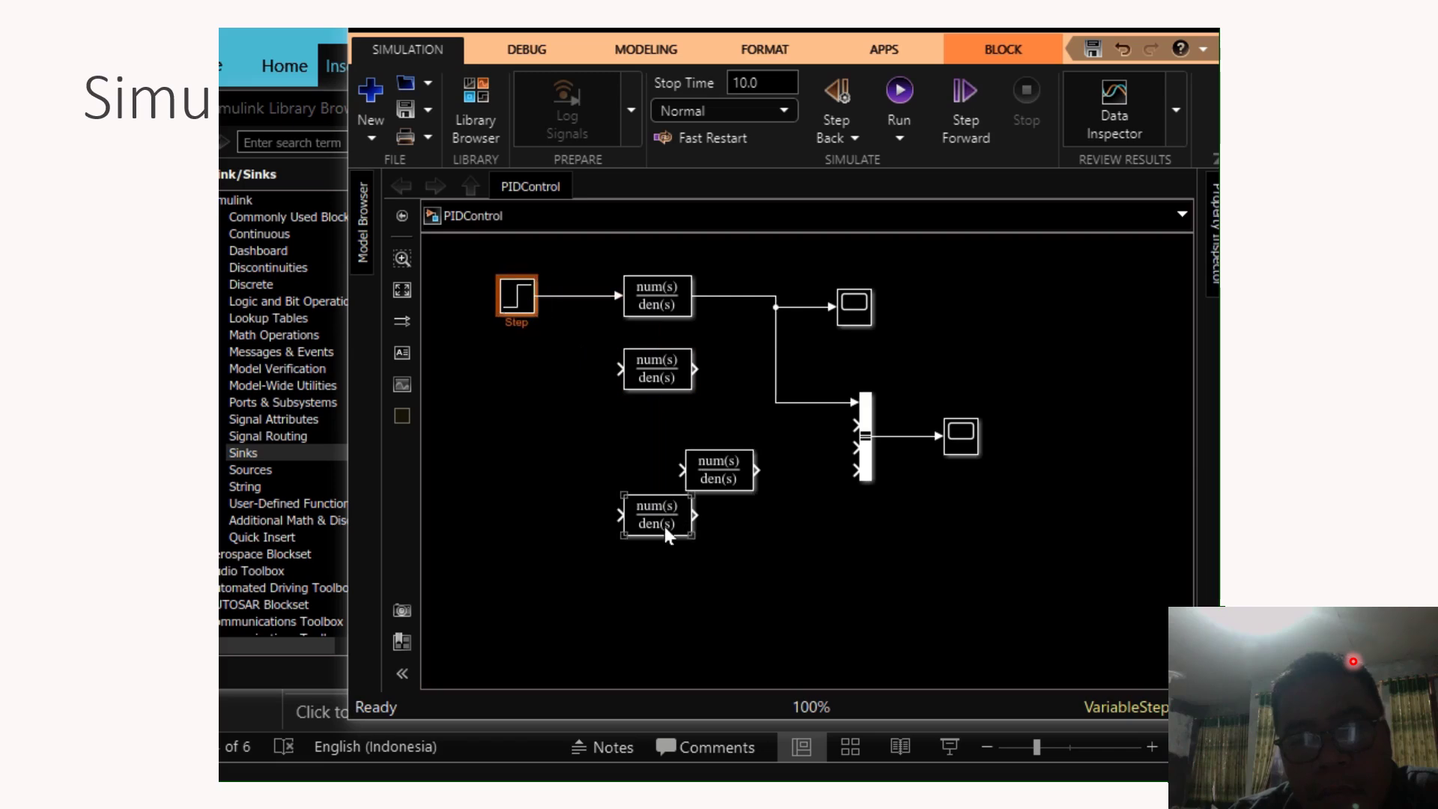
drag(665, 533, 658, 559)
drag(702, 465, 641, 463)
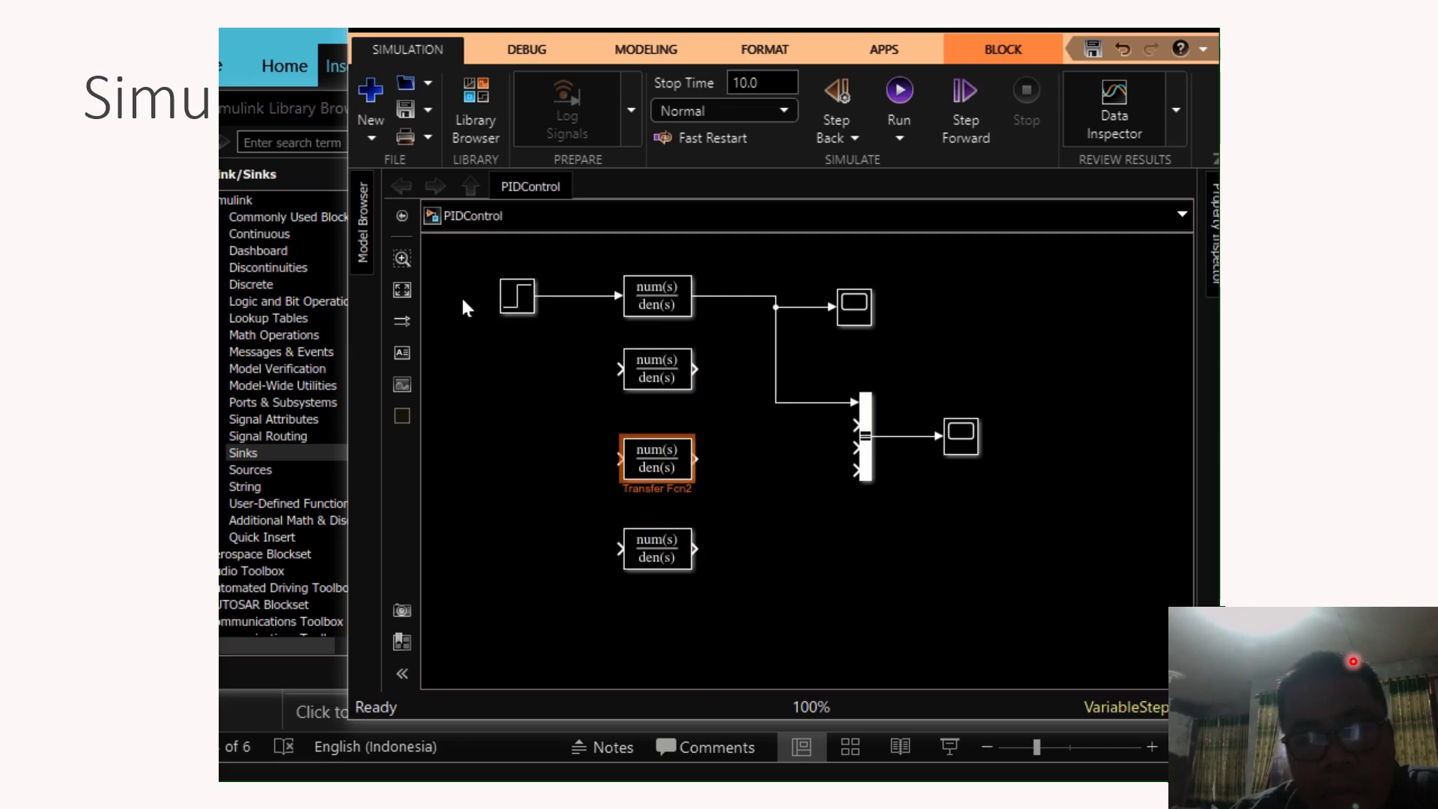
Add a Sum block from Commonly Used Blocks in front of the second Transfer Fcn and connect it to that block's input.
click(282, 216)
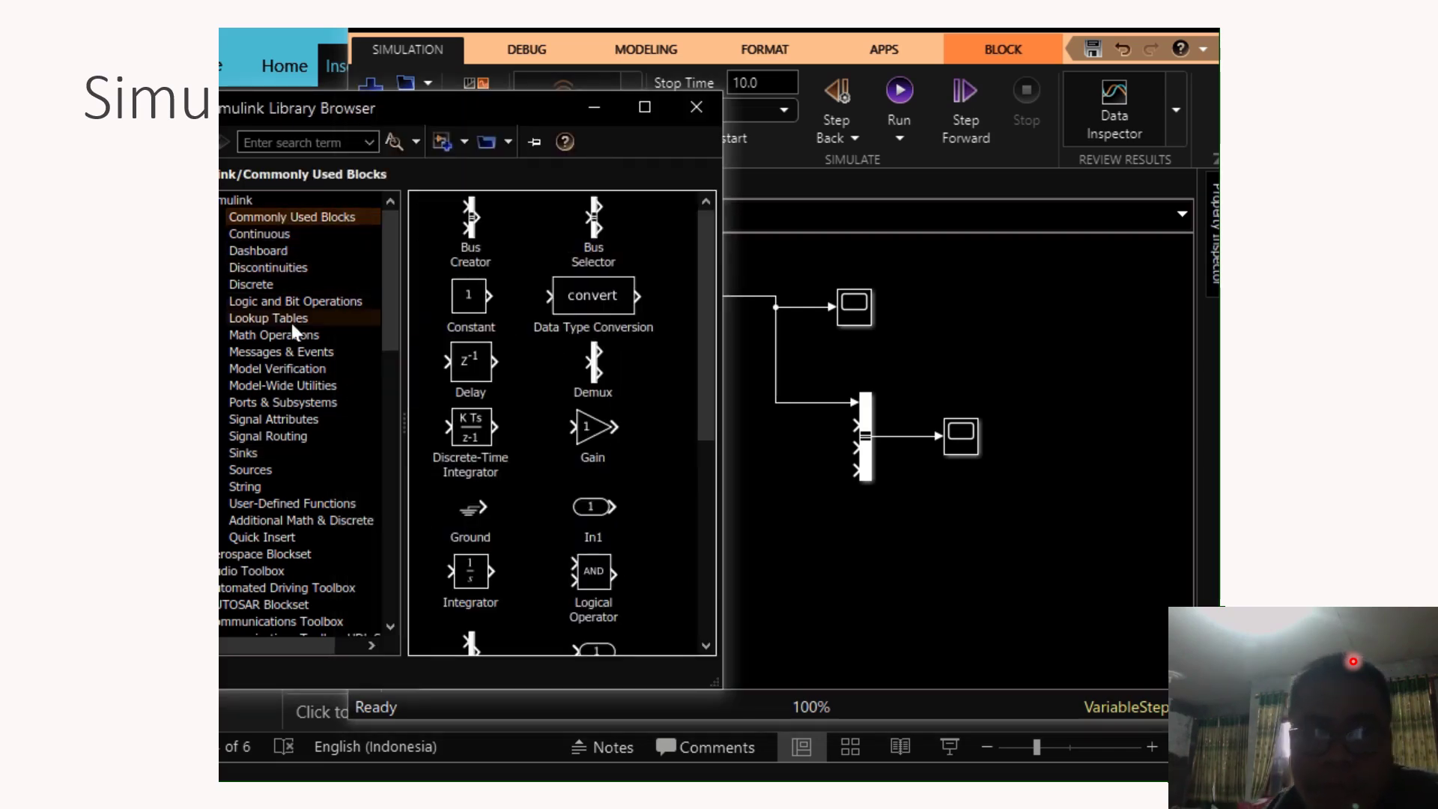
scroll(596, 357, down, 3)
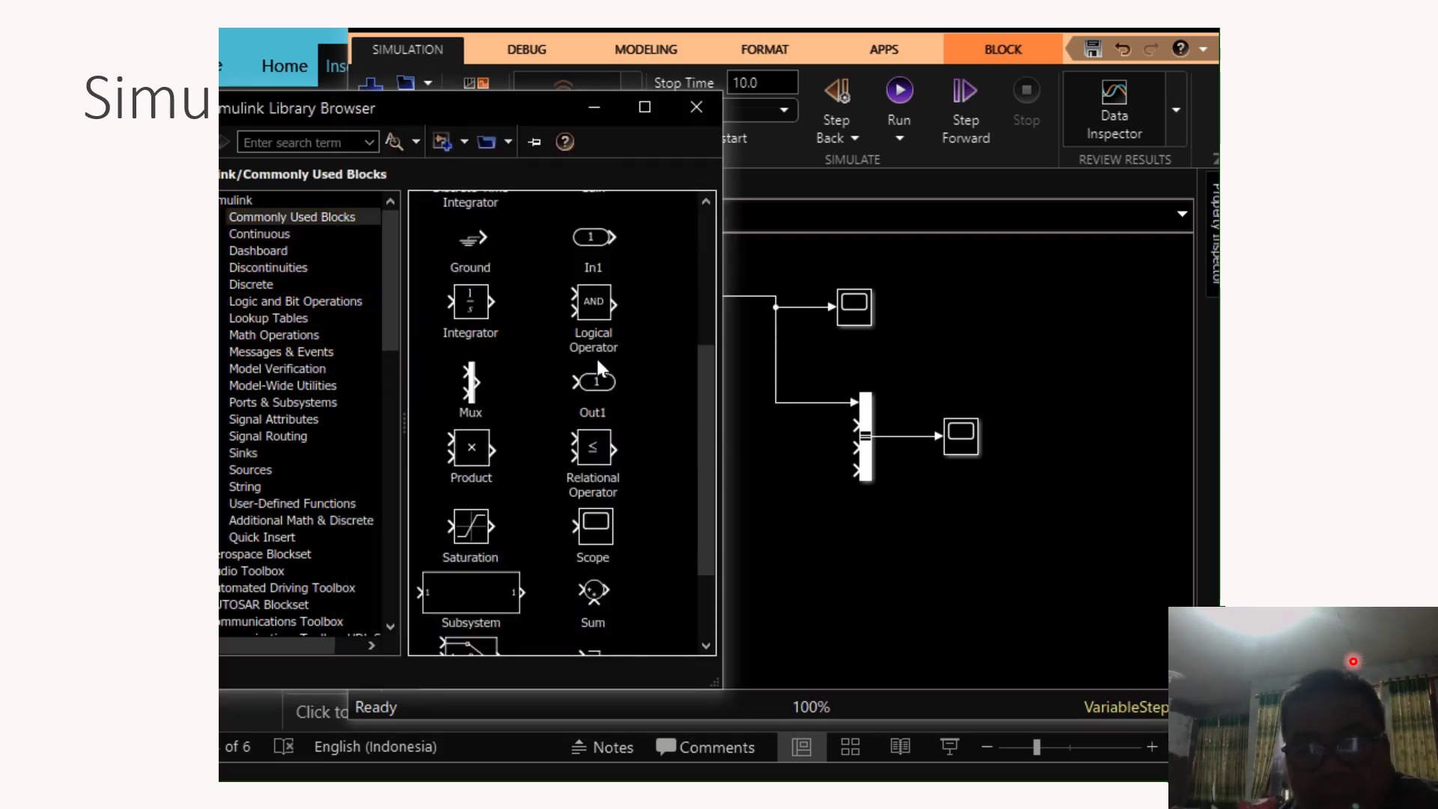
scroll(597, 358, down, 2)
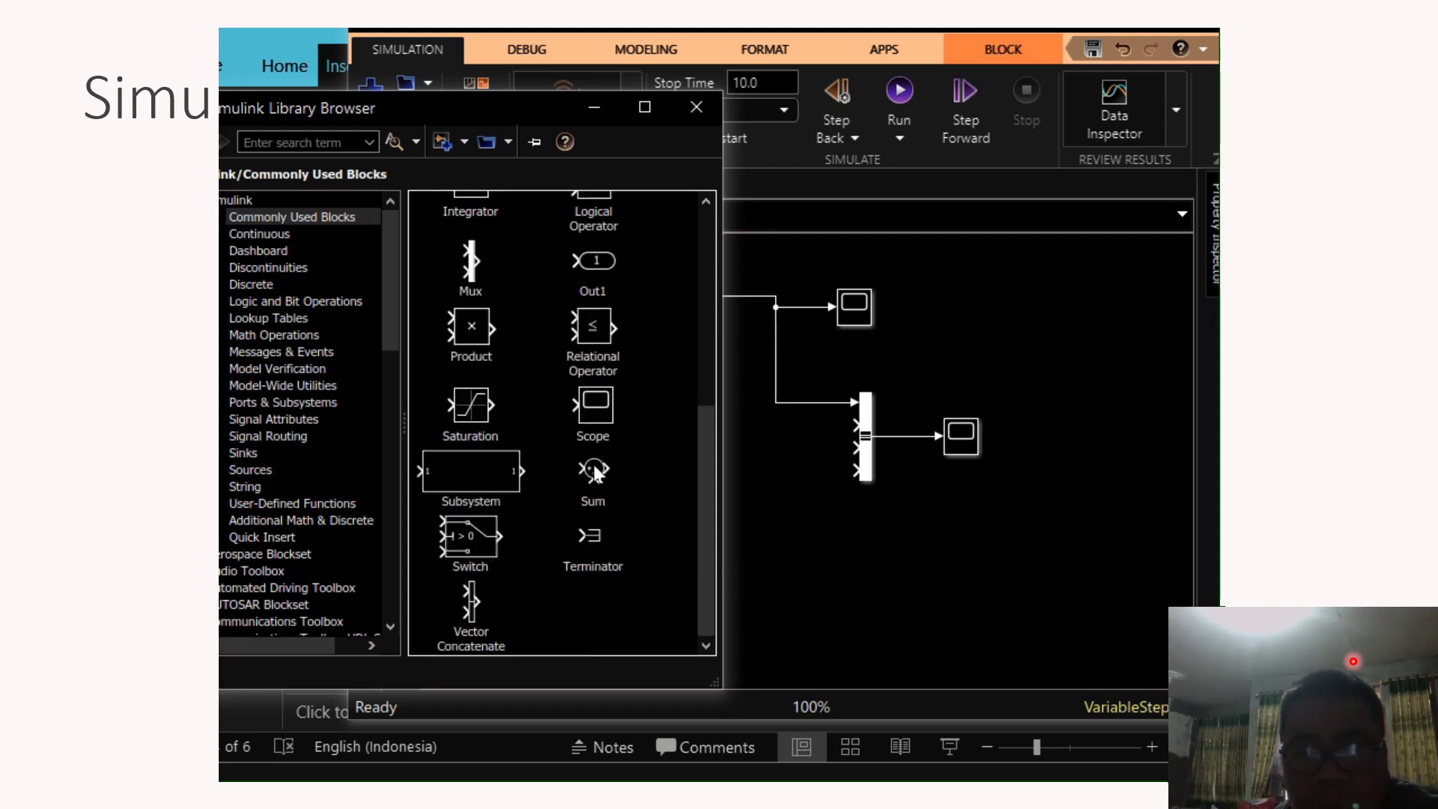
drag(597, 473, 617, 370)
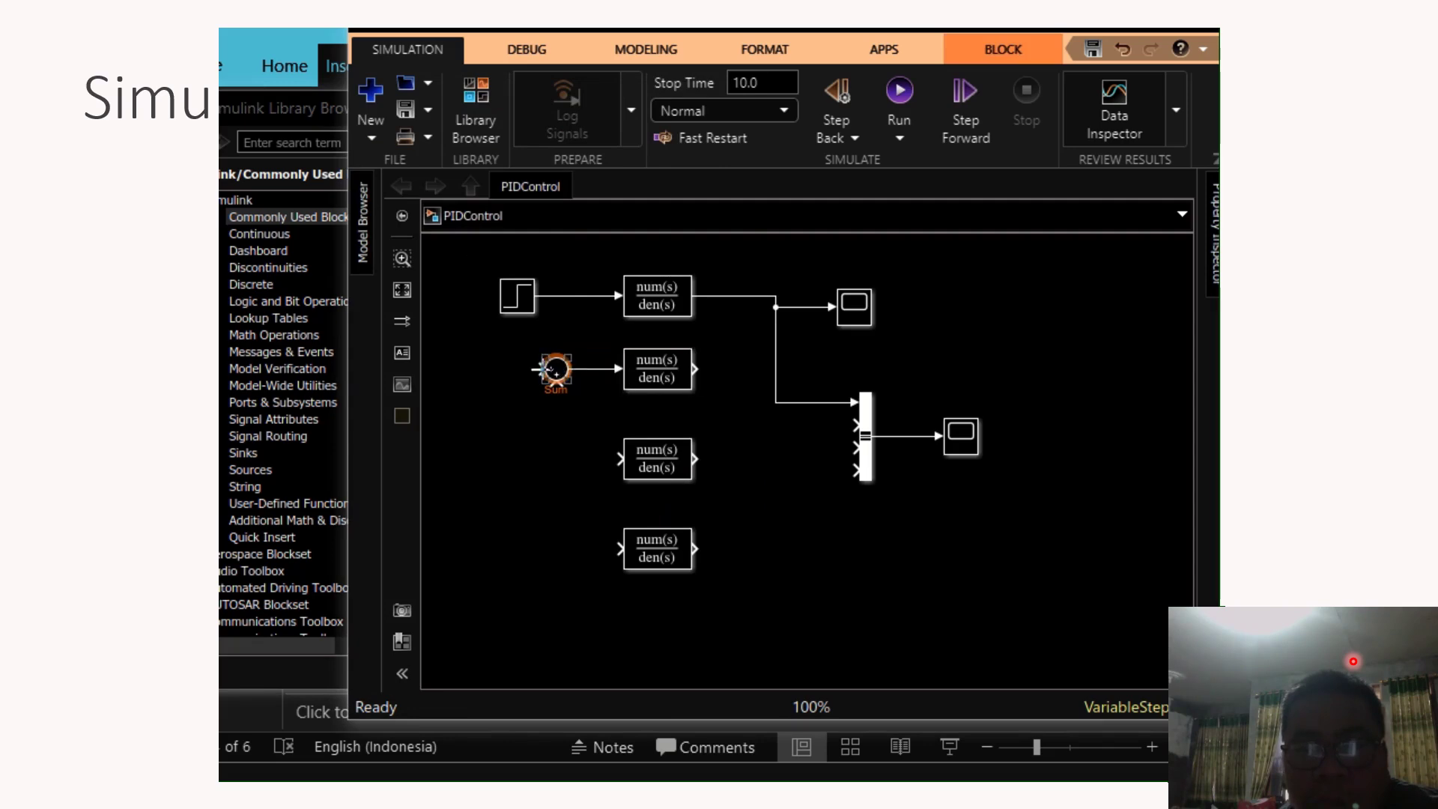
Move the Step block further left and connect the Sum block's left input as a branch of the Step output line.
click(509, 304)
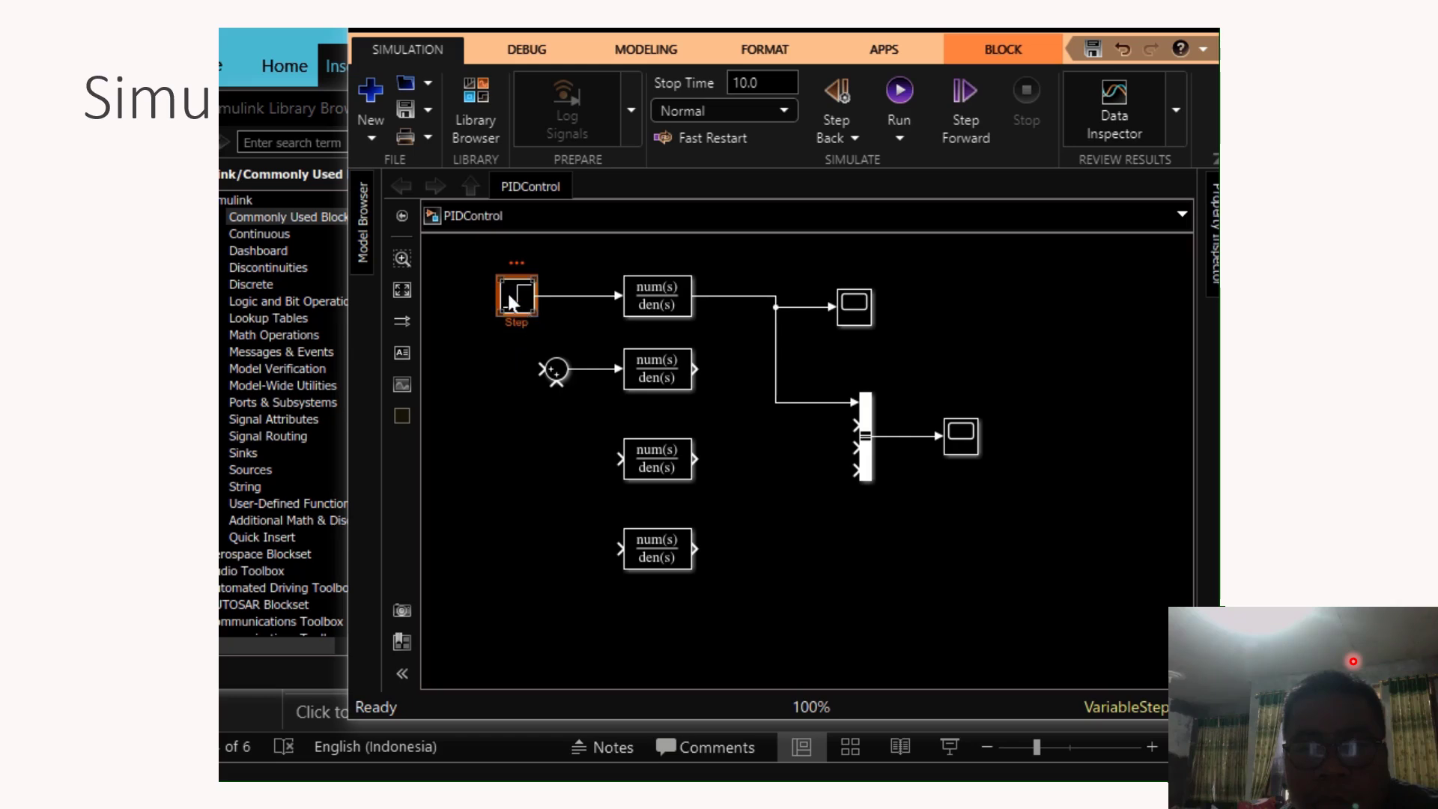
drag(508, 301, 462, 301)
mouse_move(541, 368)
mouse_down()
mouse_move(509, 347)
mouse_move(512, 296)
mouse_up()
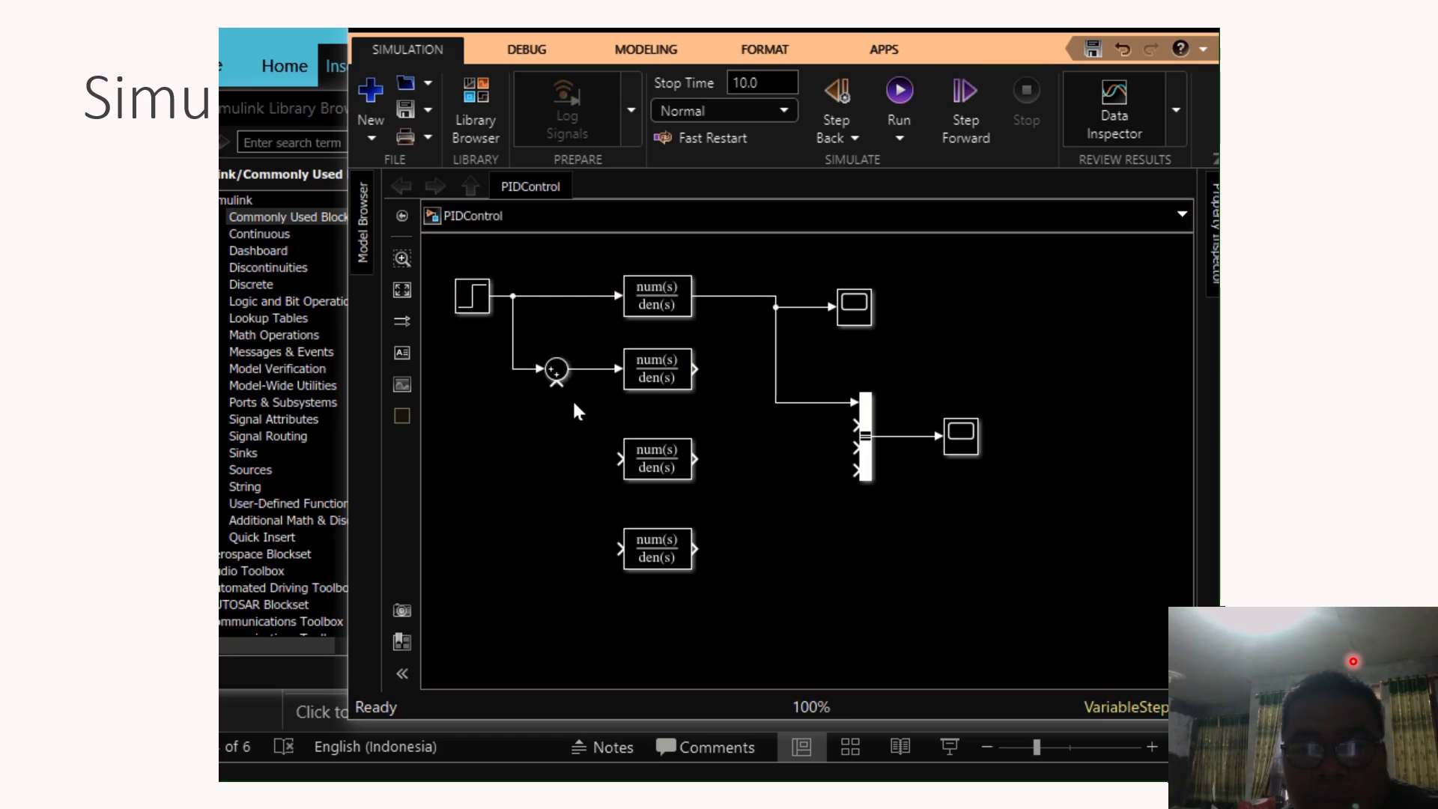
Set the Sum block's list of signs to |+-.
double_click(558, 374)
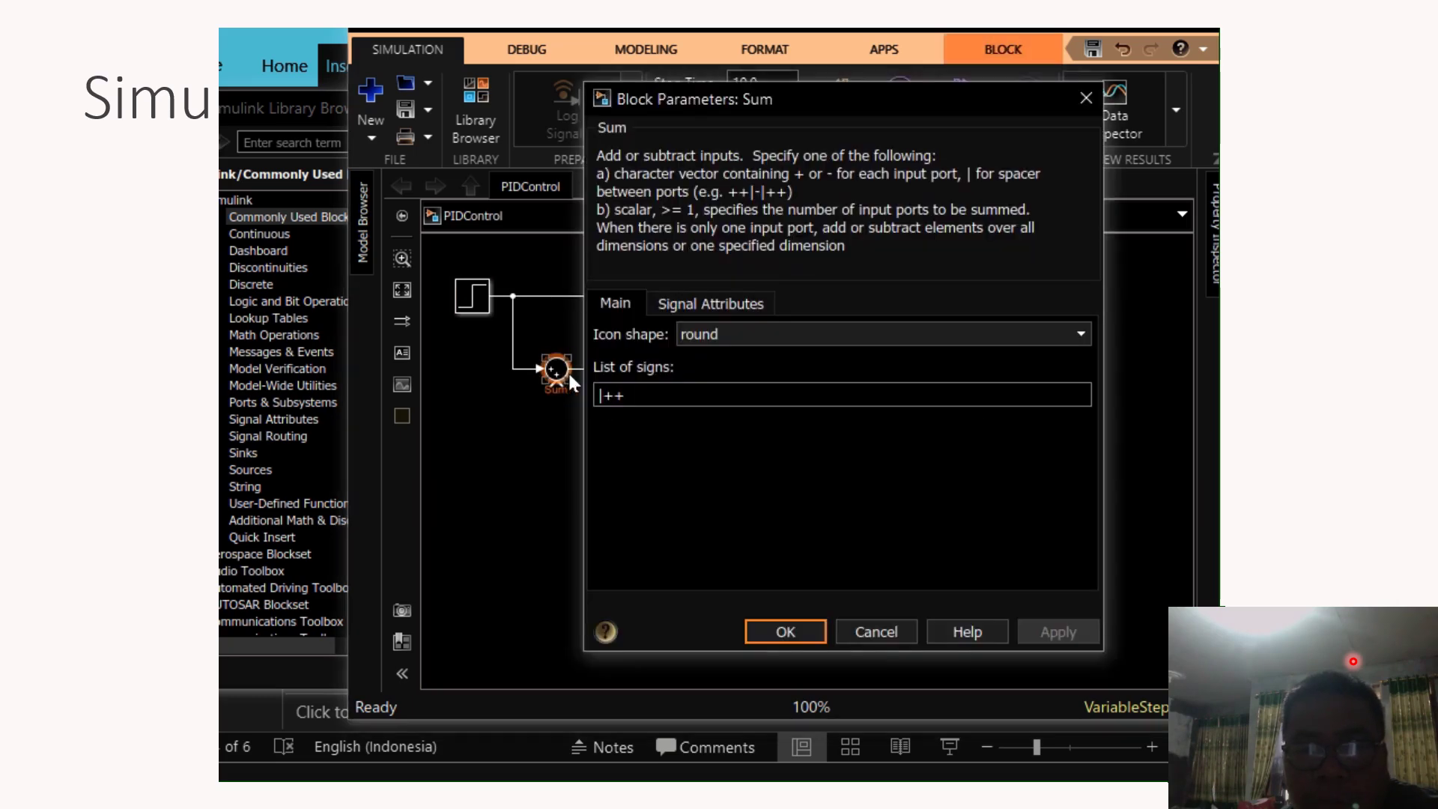
click(684, 389)
double_click(671, 389)
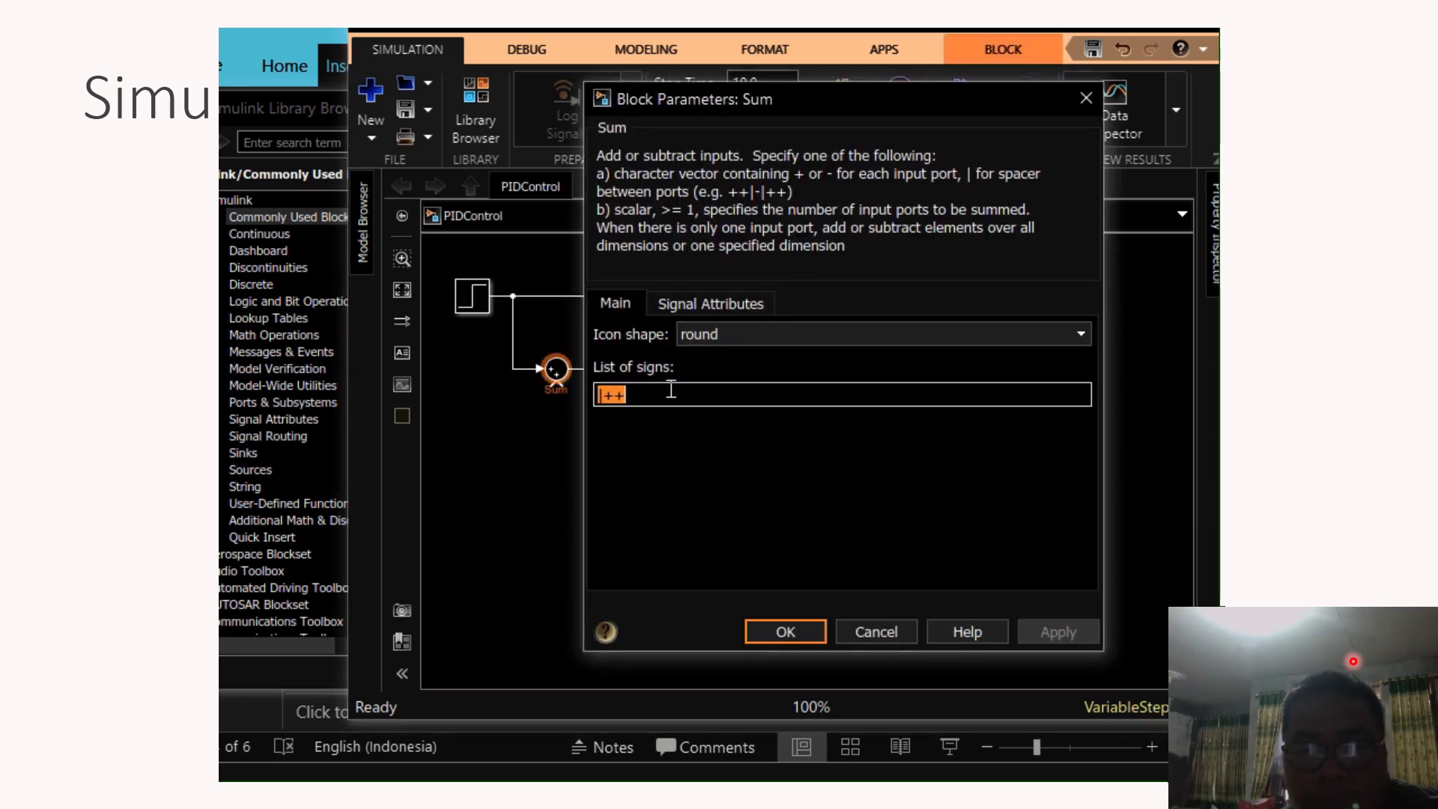
text(|+)
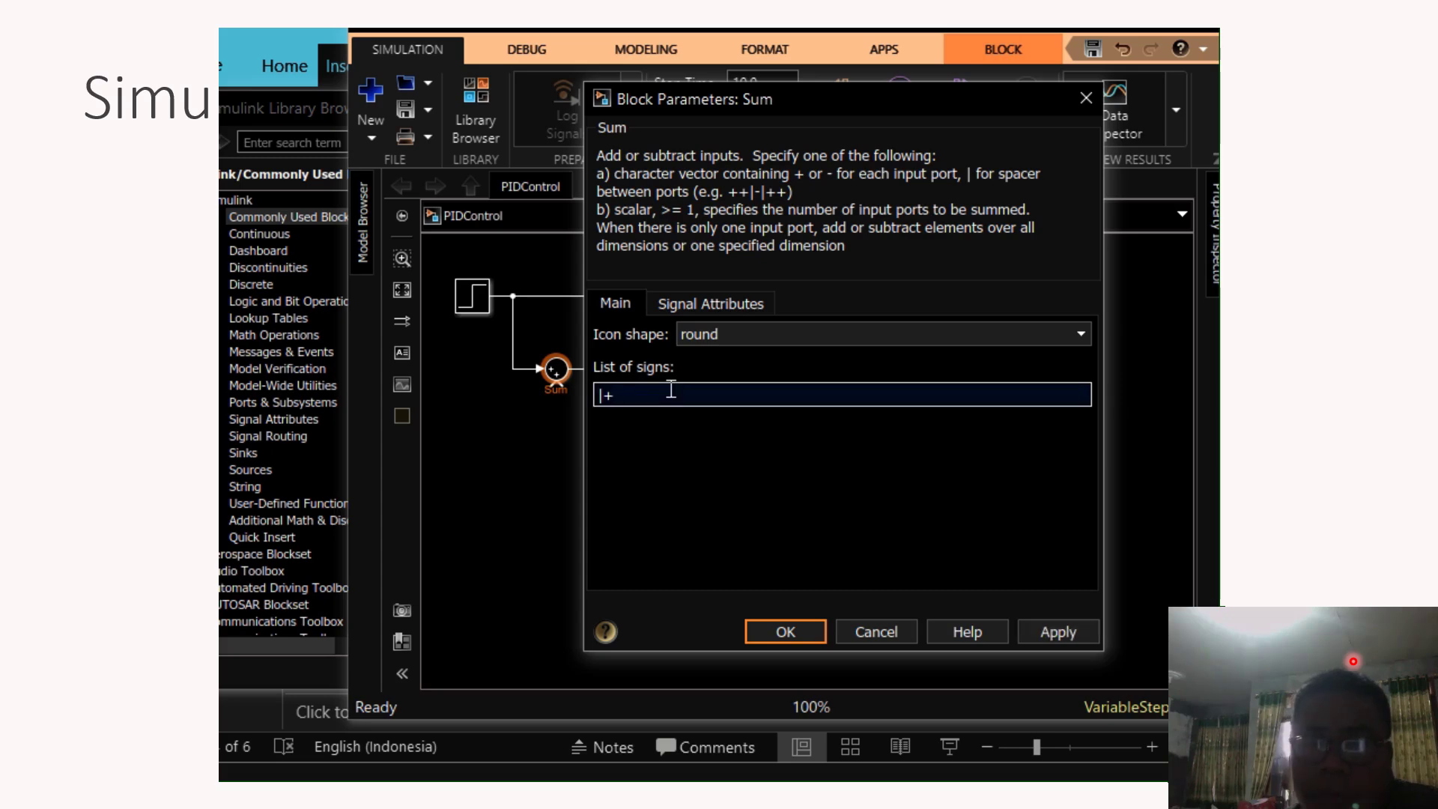
text(-)
click(803, 629)
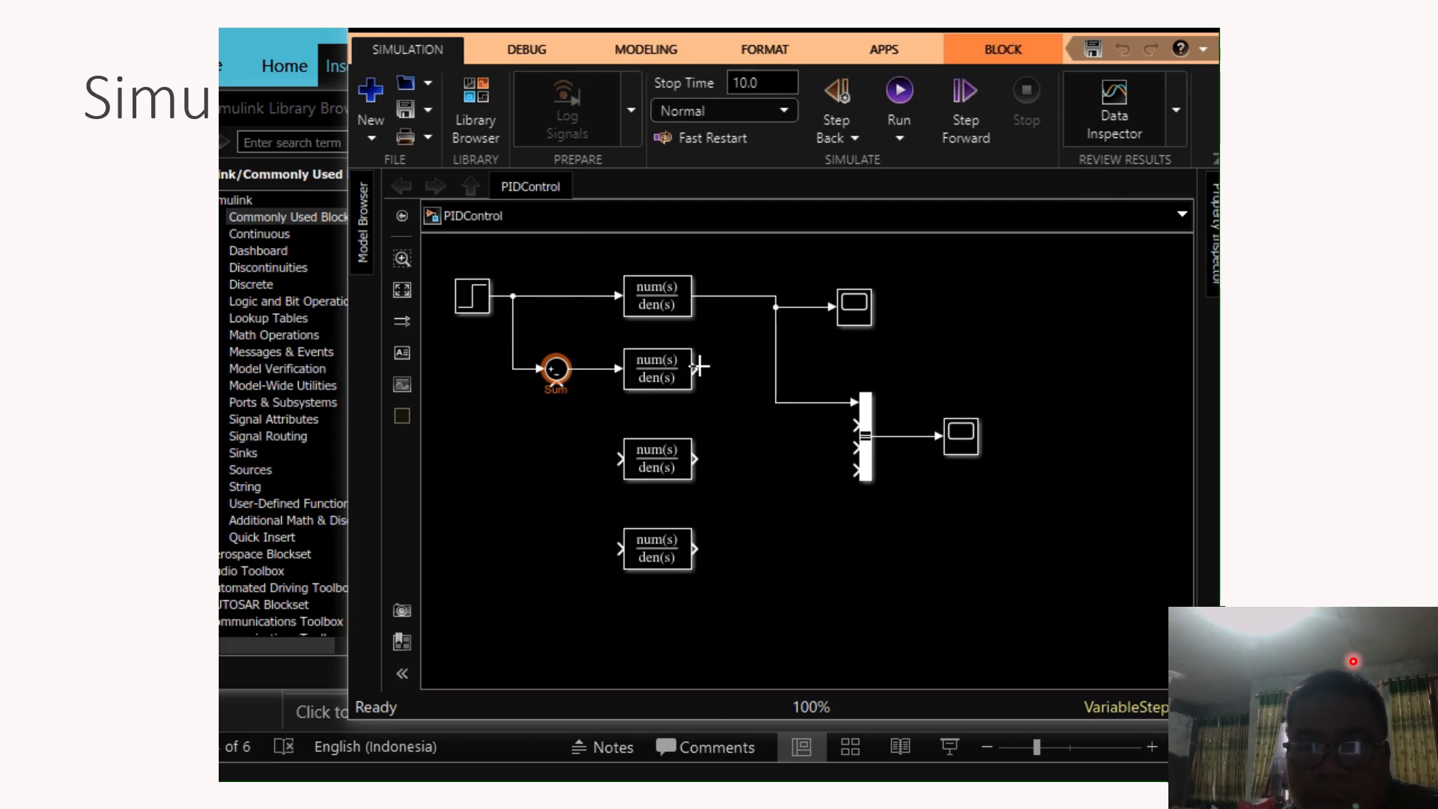
Connect the second Transfer Fcn's output to the Bus Creator's second input and shift the third Transfer Fcn slightly left and down.
mouse_move(702, 367)
mouse_down()
mouse_move(776, 427)
mouse_move(865, 433)
mouse_up()
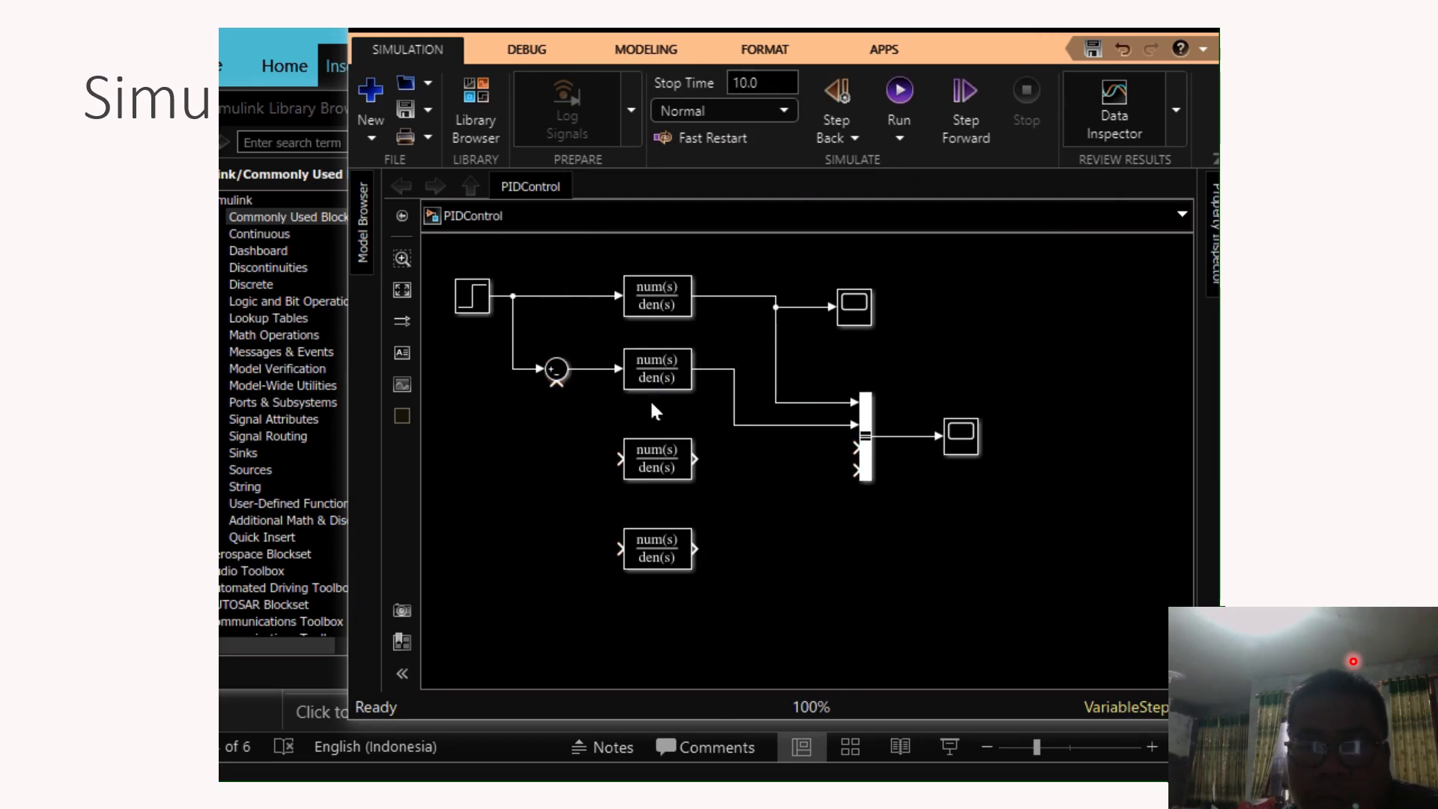
drag(663, 464, 634, 476)
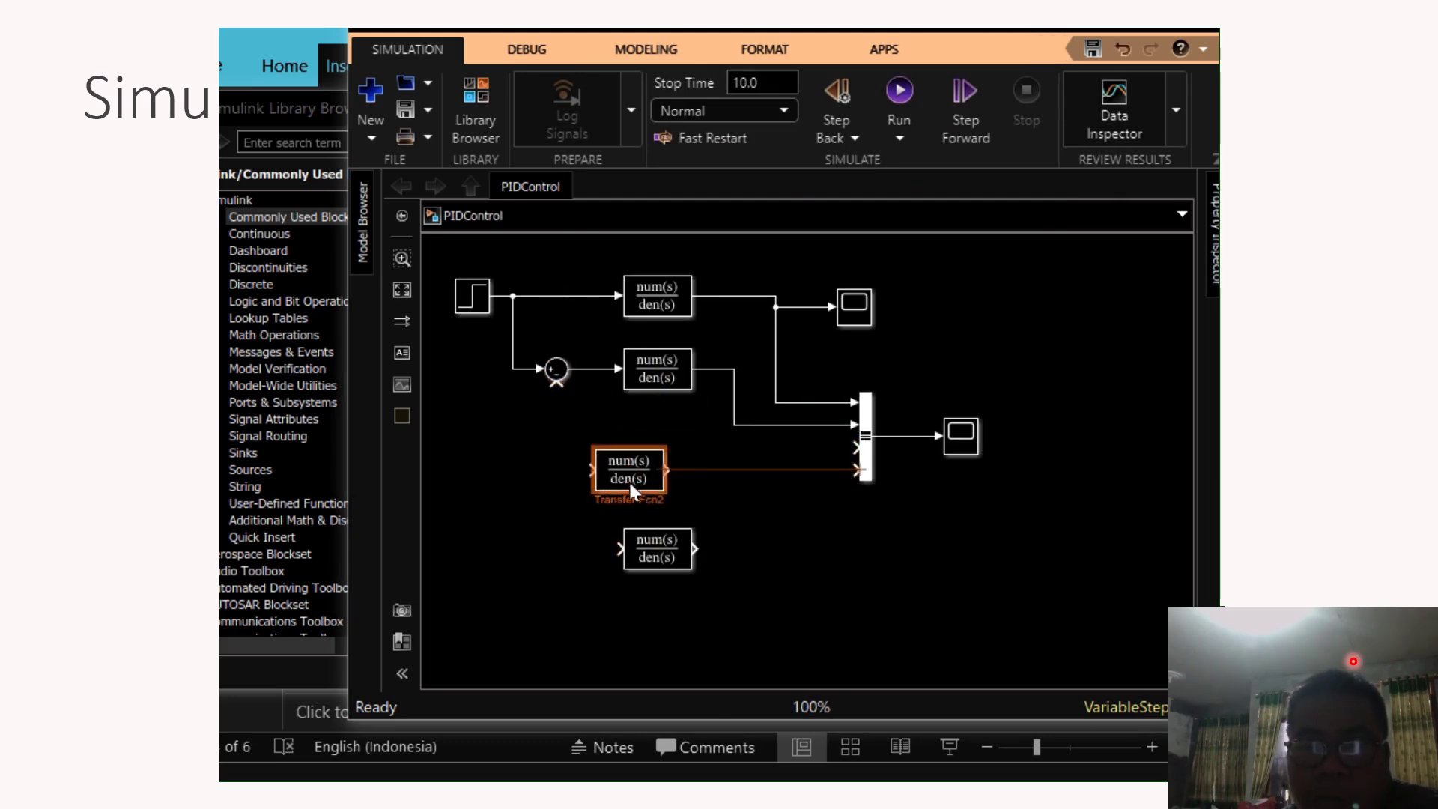
Delete the line between the Sum and the second Transfer Fcn, and add a PID Controller from the Continuous library below that Transfer Fcn.
click(588, 370)
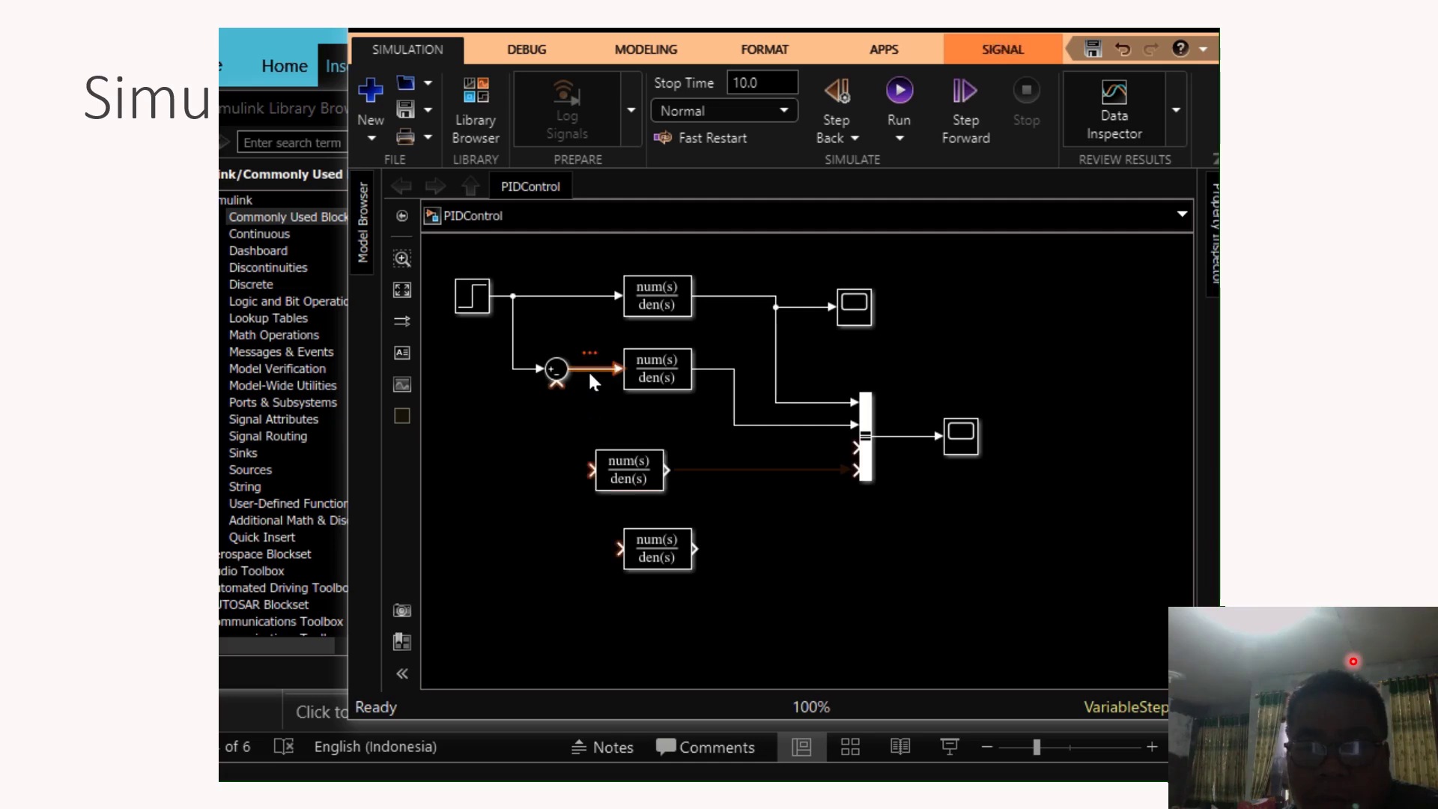
key(Delete)
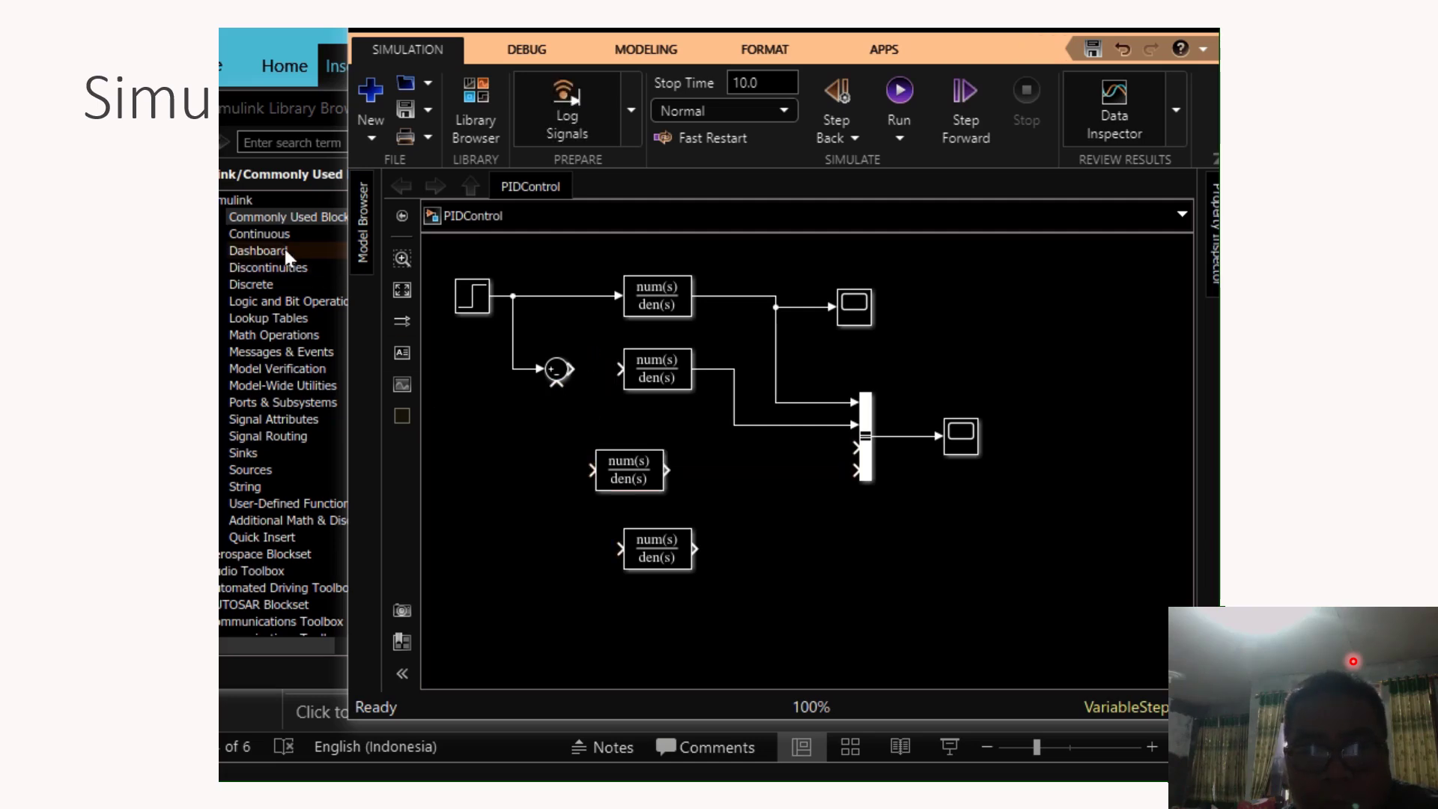
click(282, 225)
click(280, 229)
scroll(506, 302, down, 5)
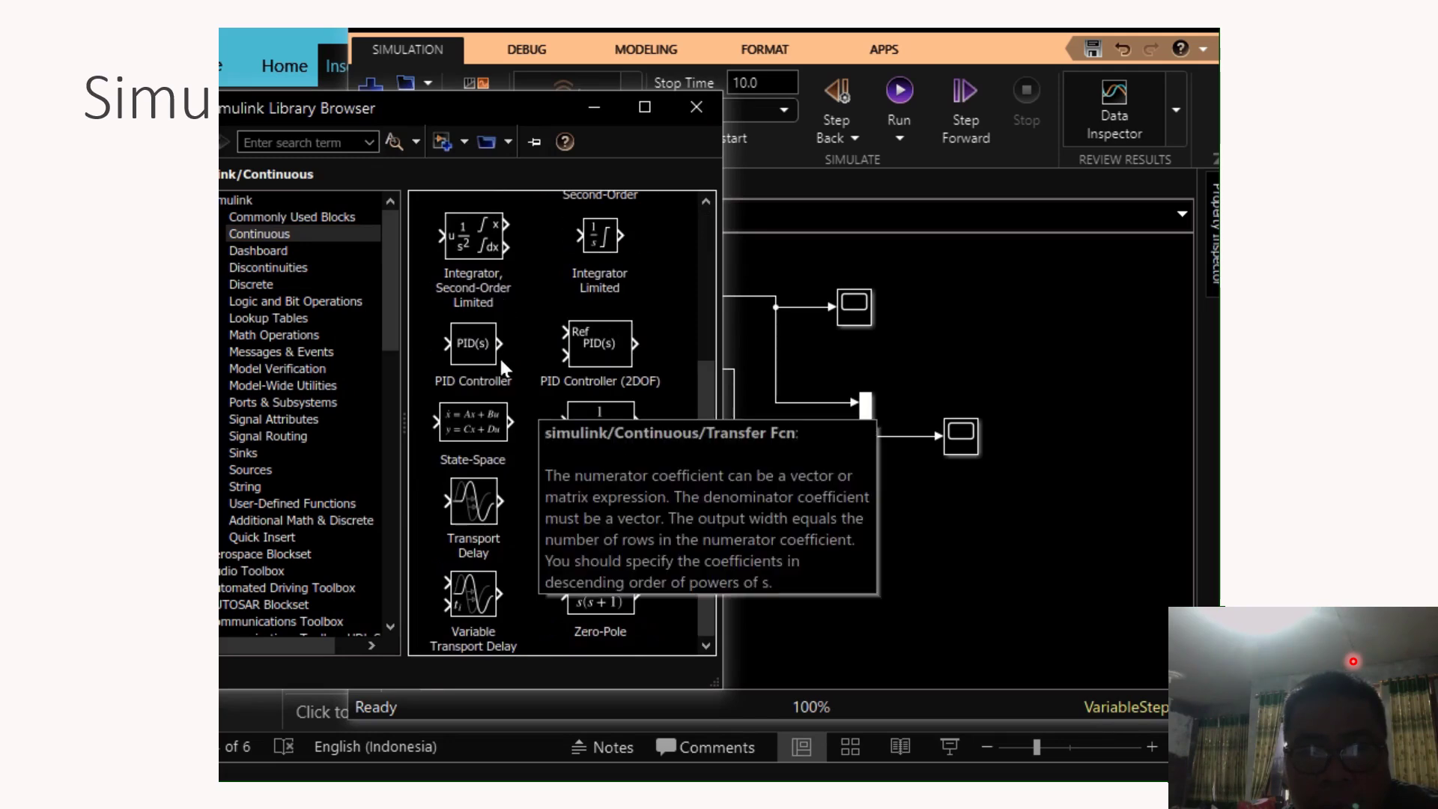
drag(483, 342, 650, 411)
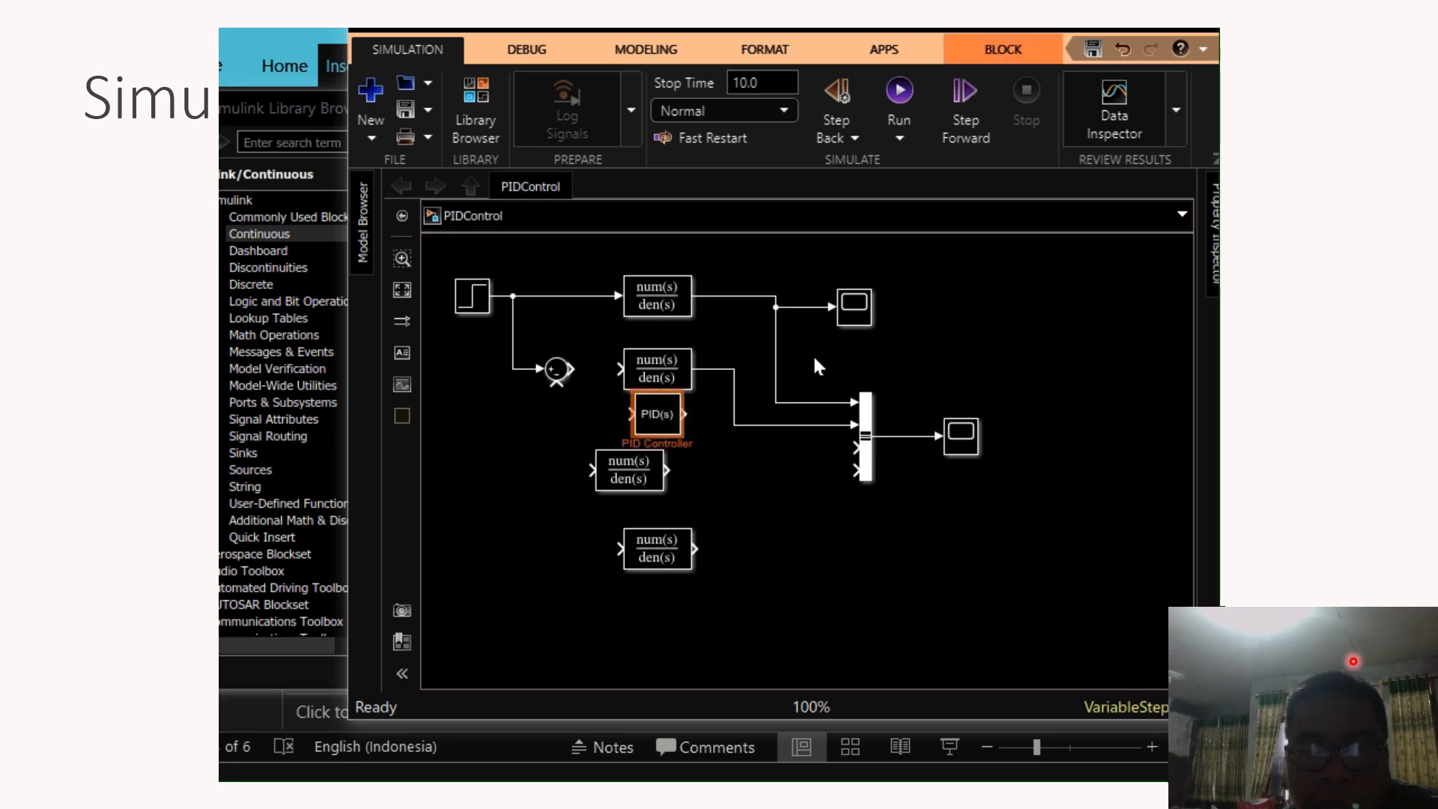
Shift the Bus Creator and both Scopes to the right, lining up the output Scope with the Bus Creator's output.
drag(865, 430, 1121, 438)
click(970, 439)
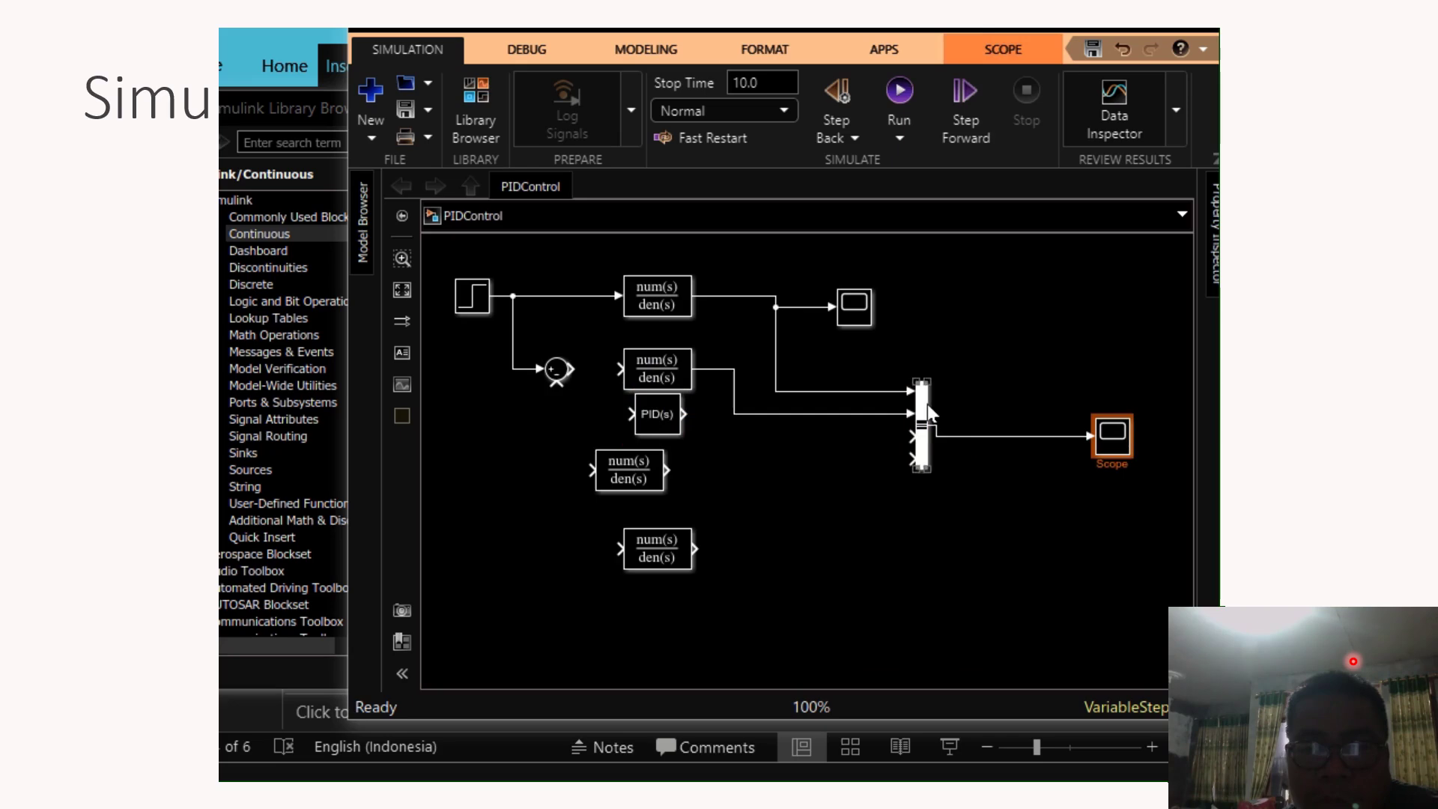
drag(927, 403, 1046, 405)
click(1118, 441)
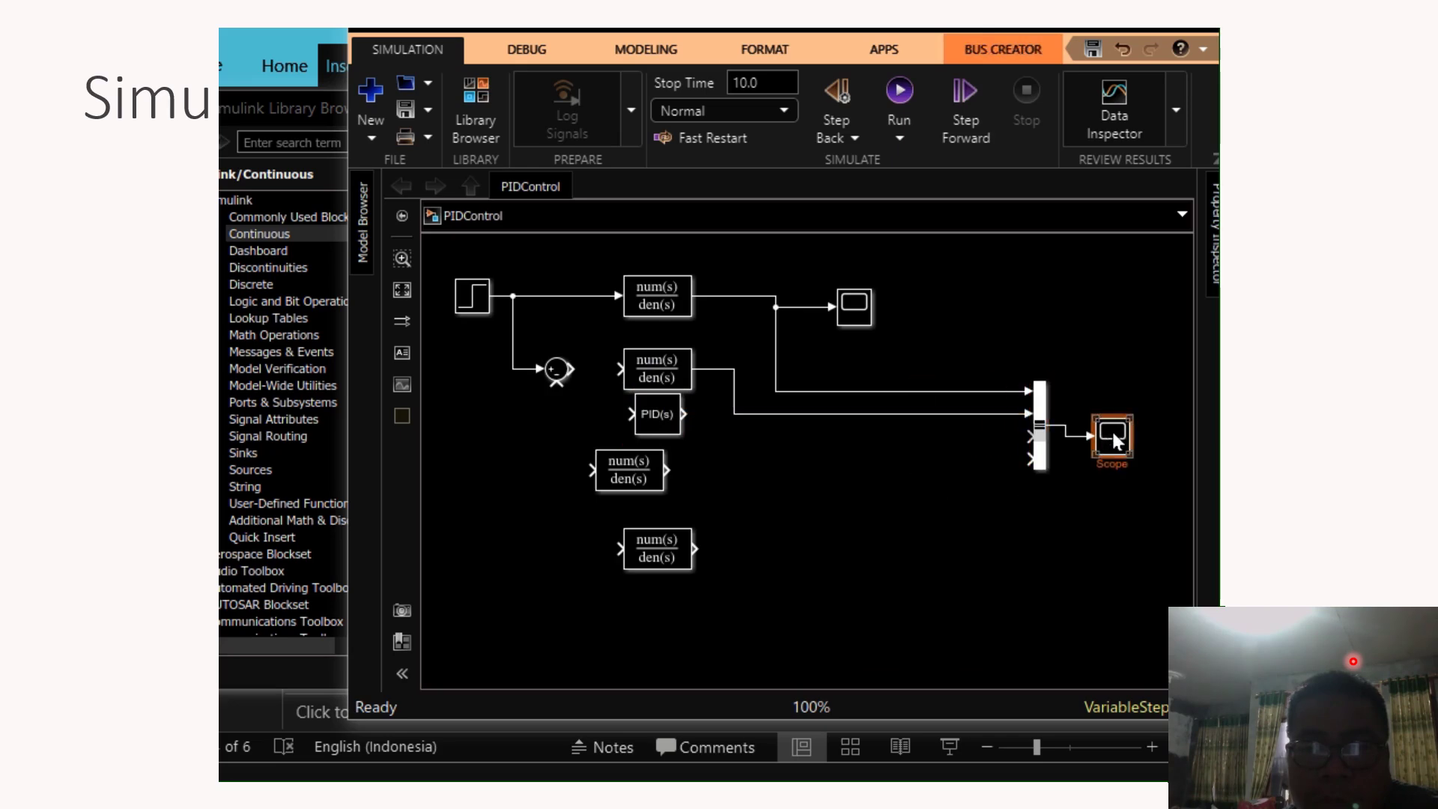
drag(856, 304, 998, 305)
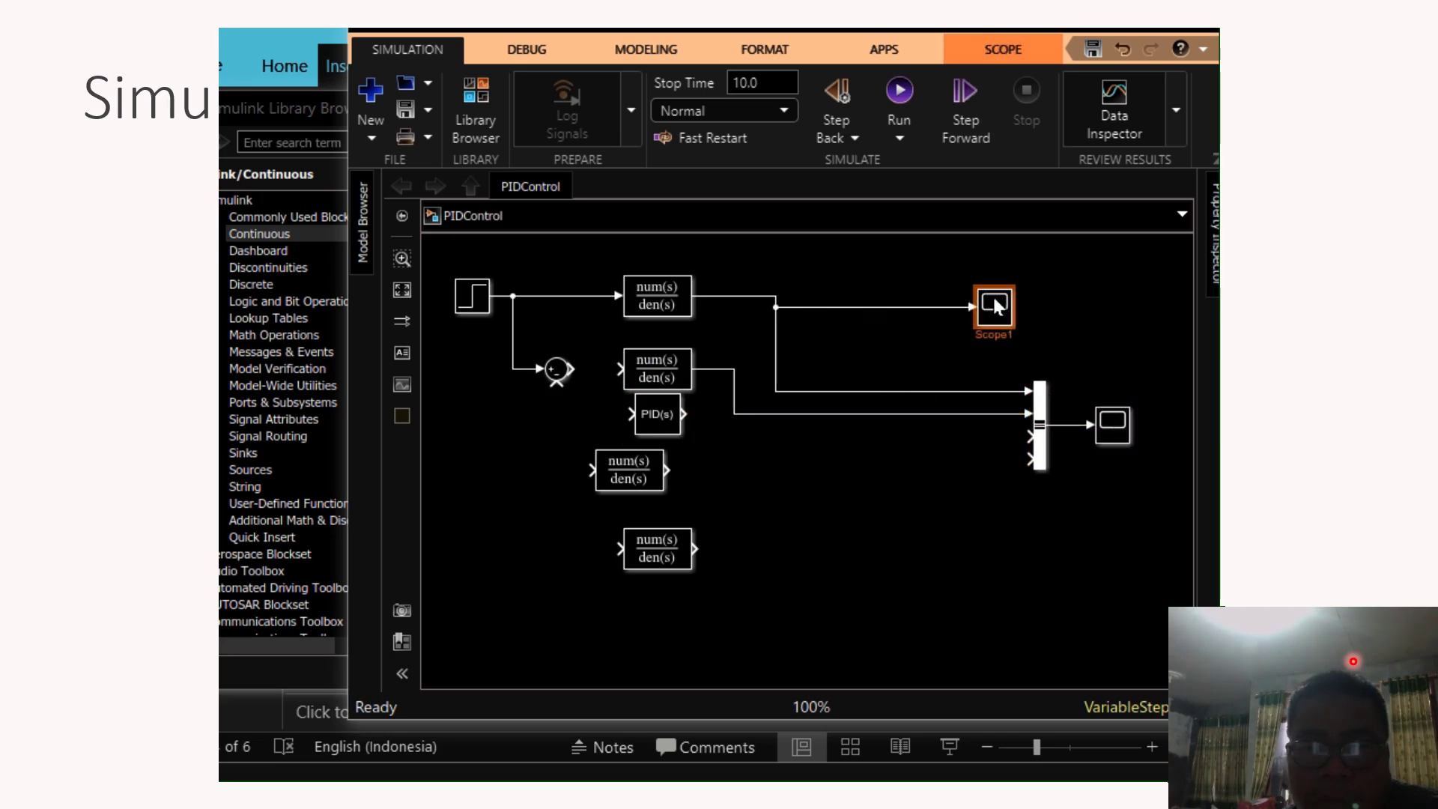
click(955, 371)
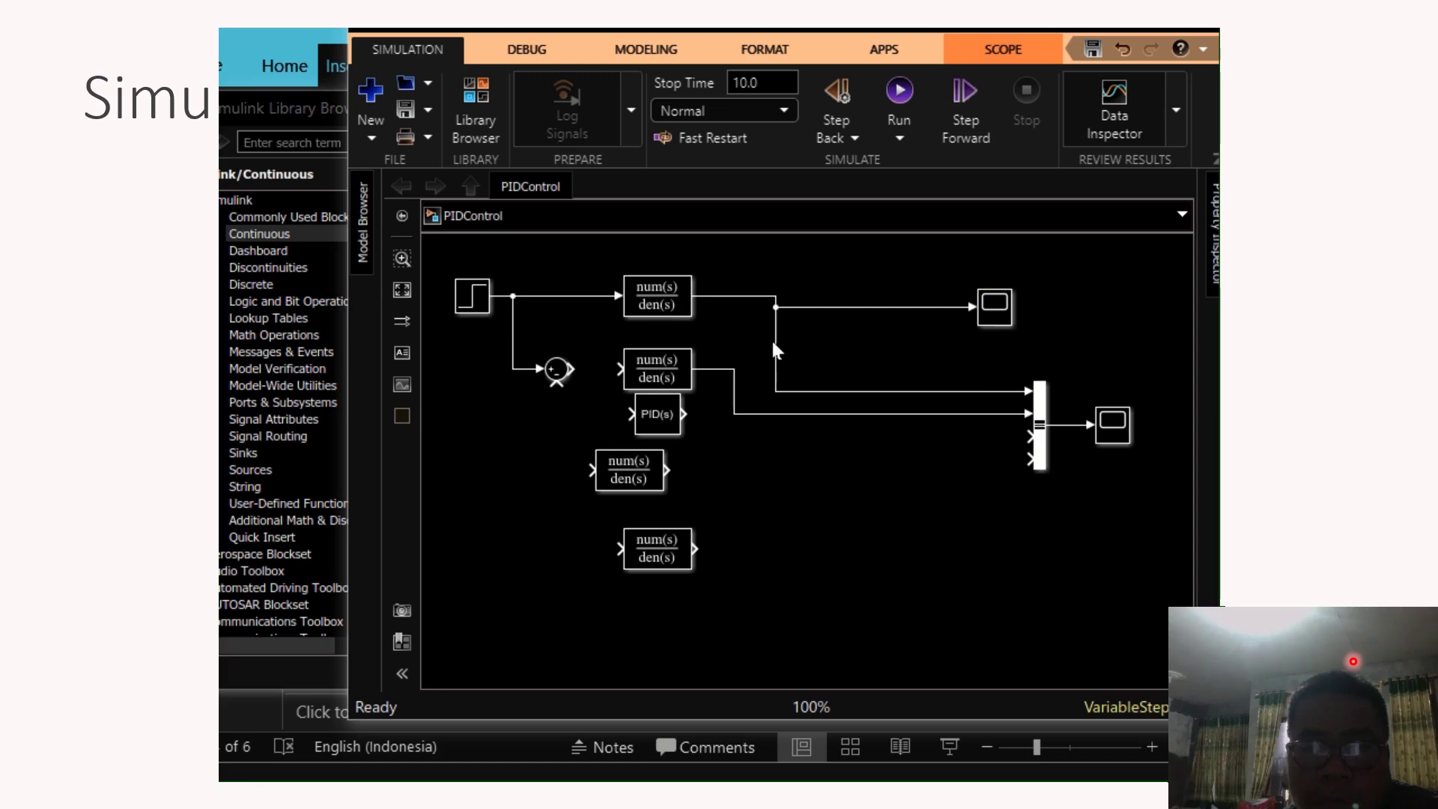
Move the first Transfer Fcn's vertical branch line closer to the Bus Creator and raise the upper Scope slightly.
drag(775, 359, 913, 354)
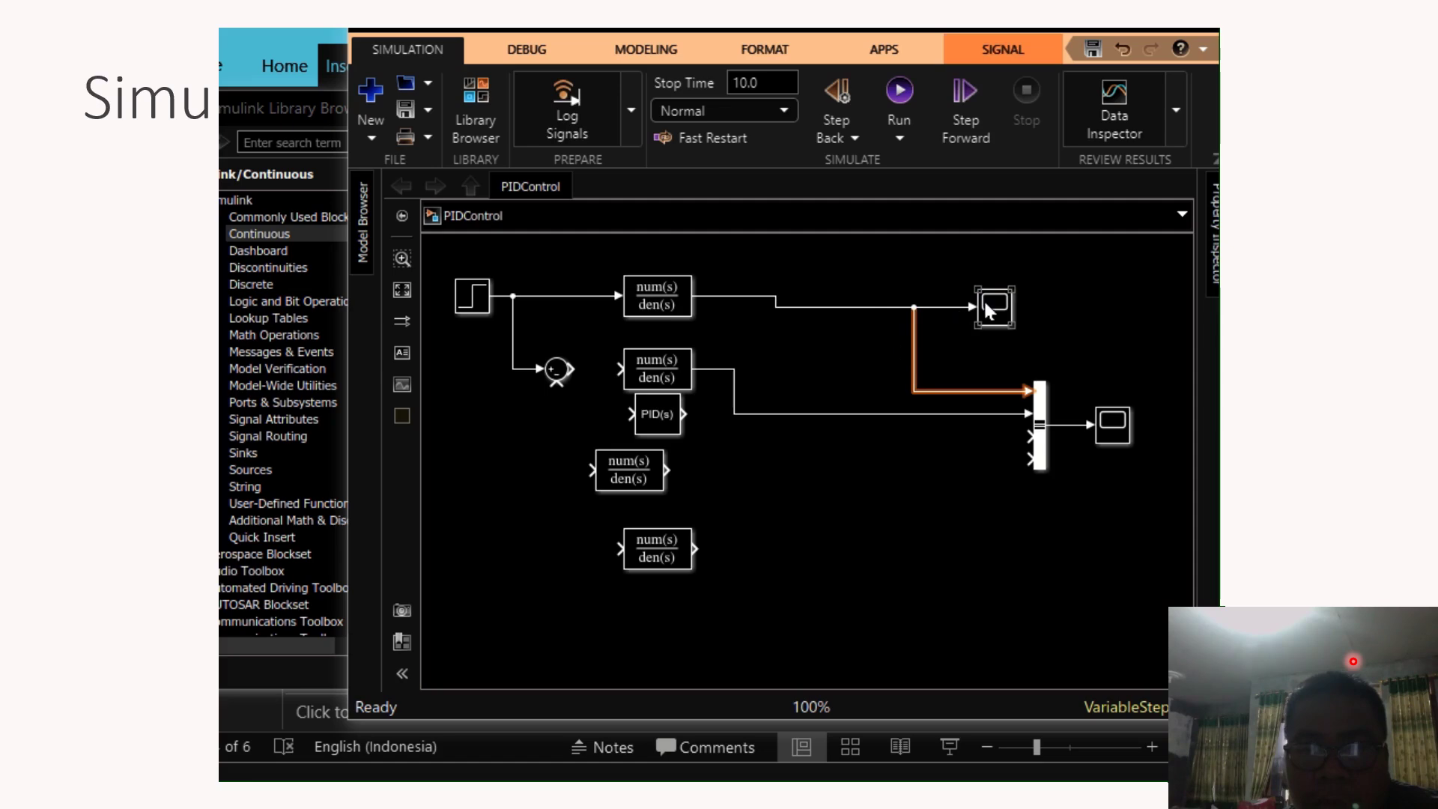
drag(984, 301, 986, 278)
click(892, 301)
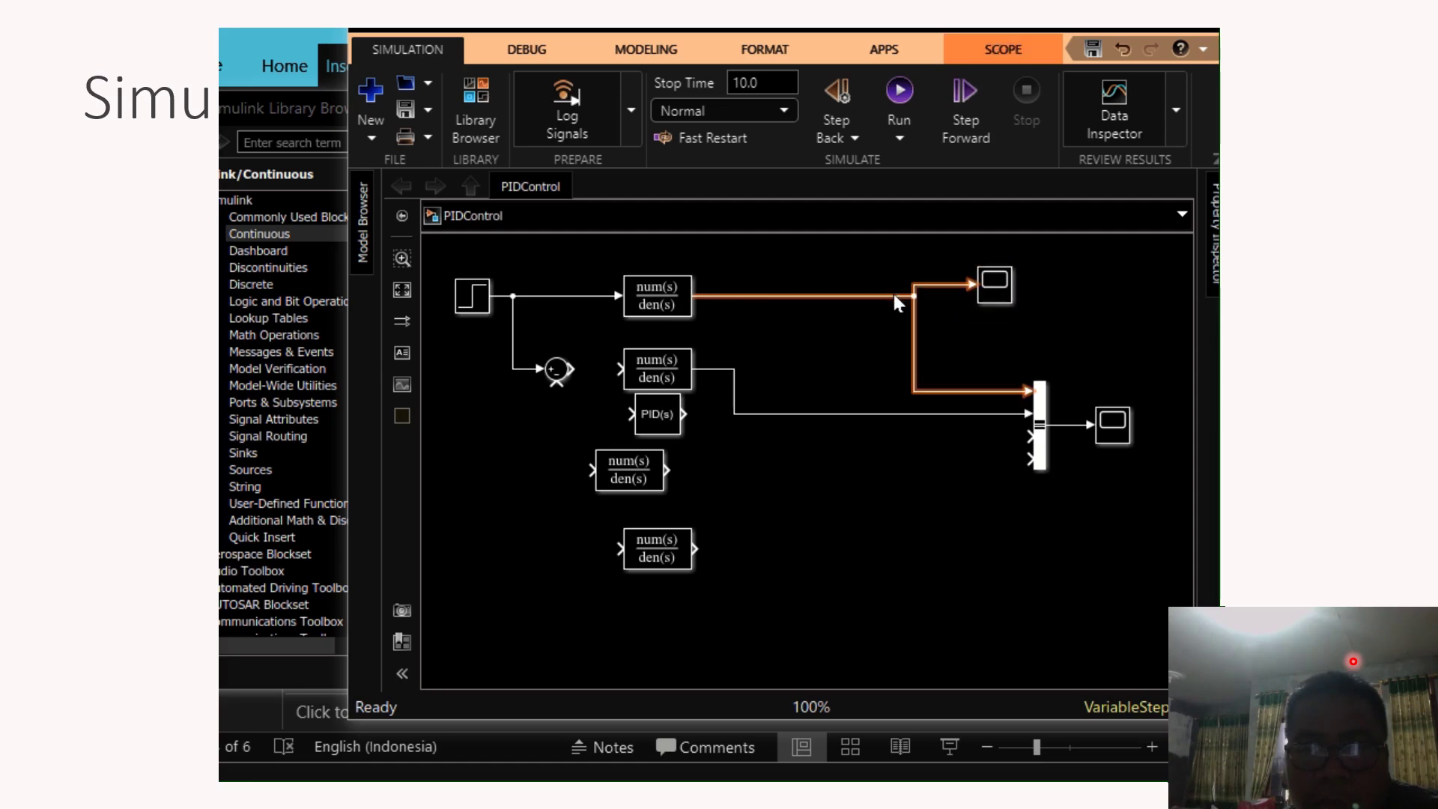
Move the first two Transfer Fcn blocks to the right and reroute their lines into the Bus Creator so they do not cross.
drag(686, 299, 785, 290)
drag(672, 366, 814, 372)
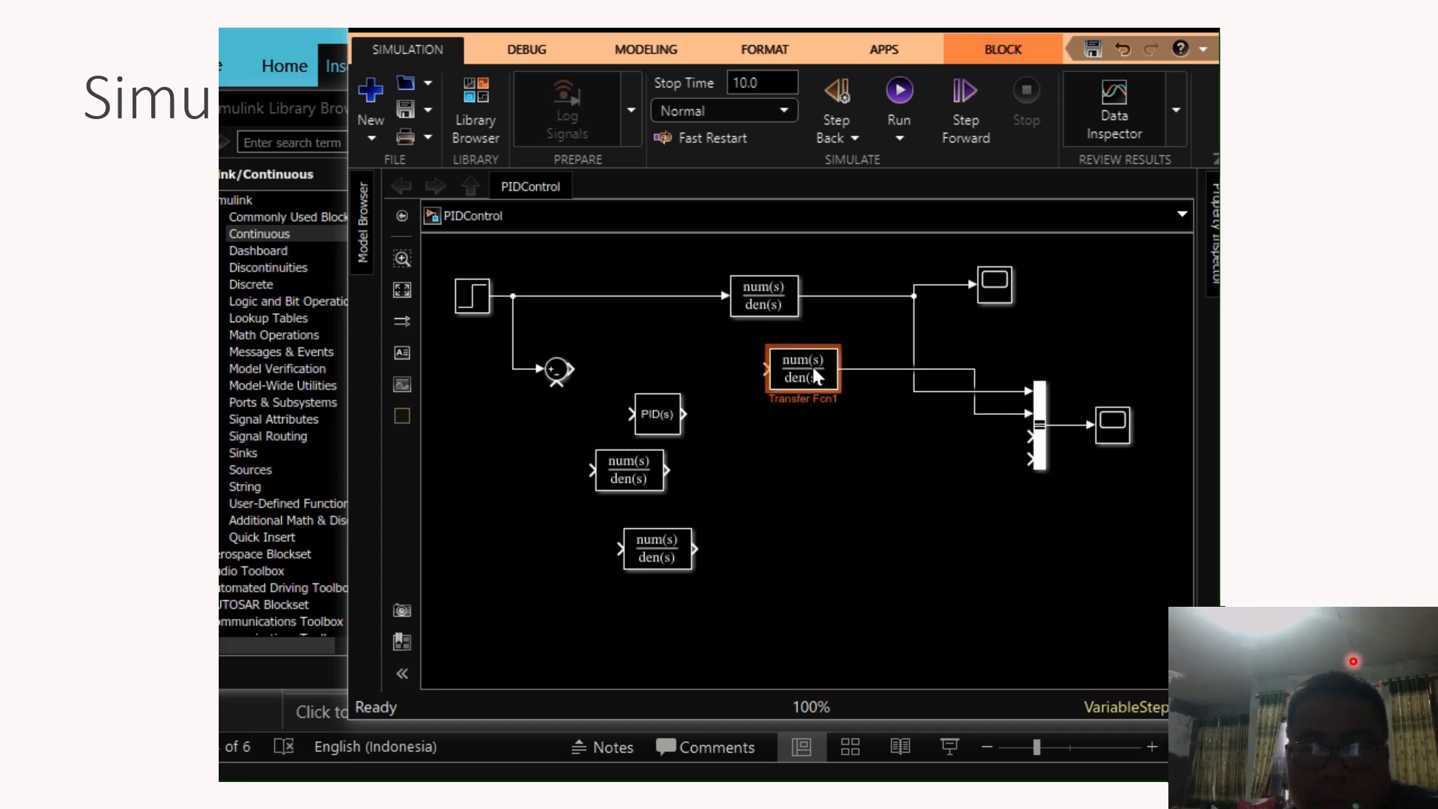
click(924, 368)
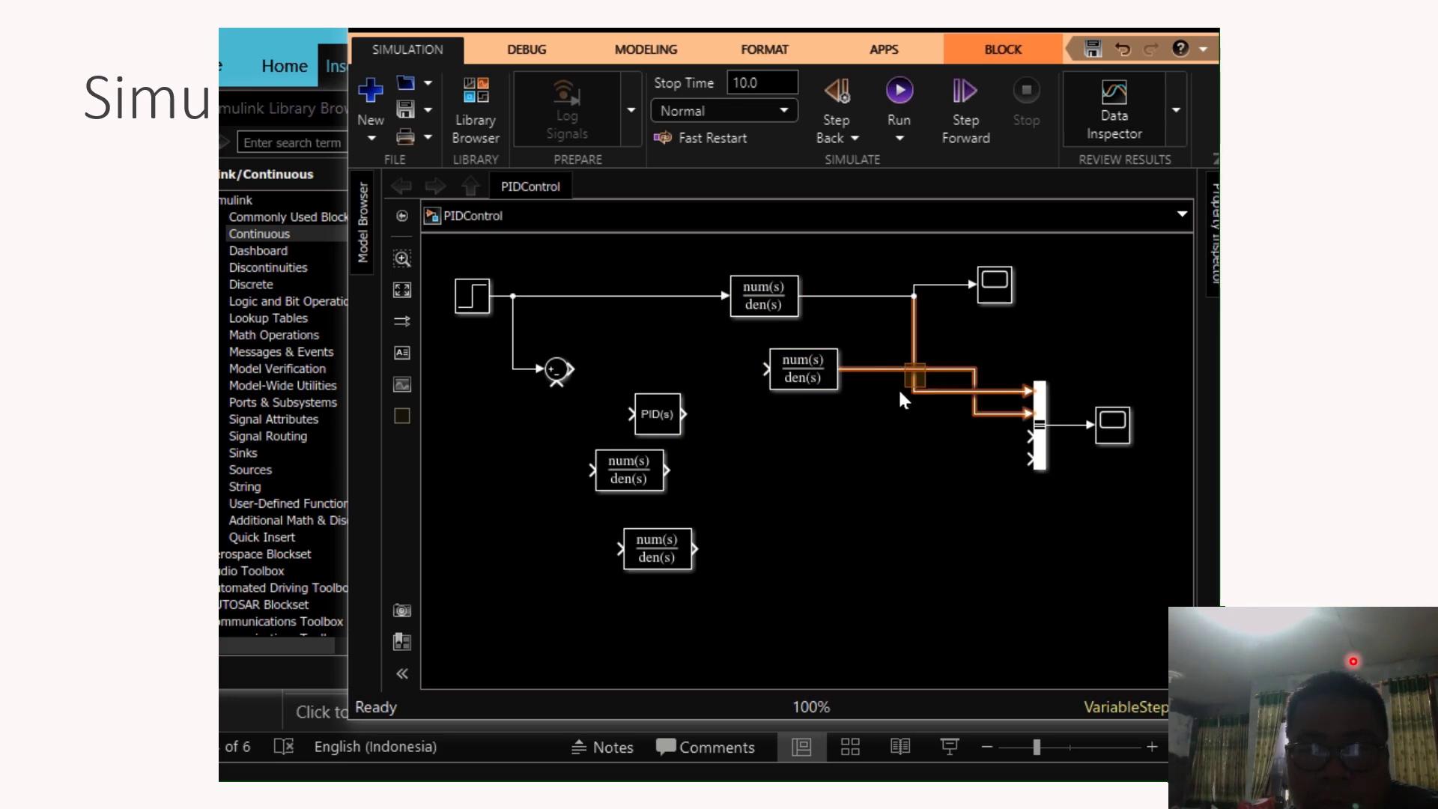
drag(973, 372, 900, 405)
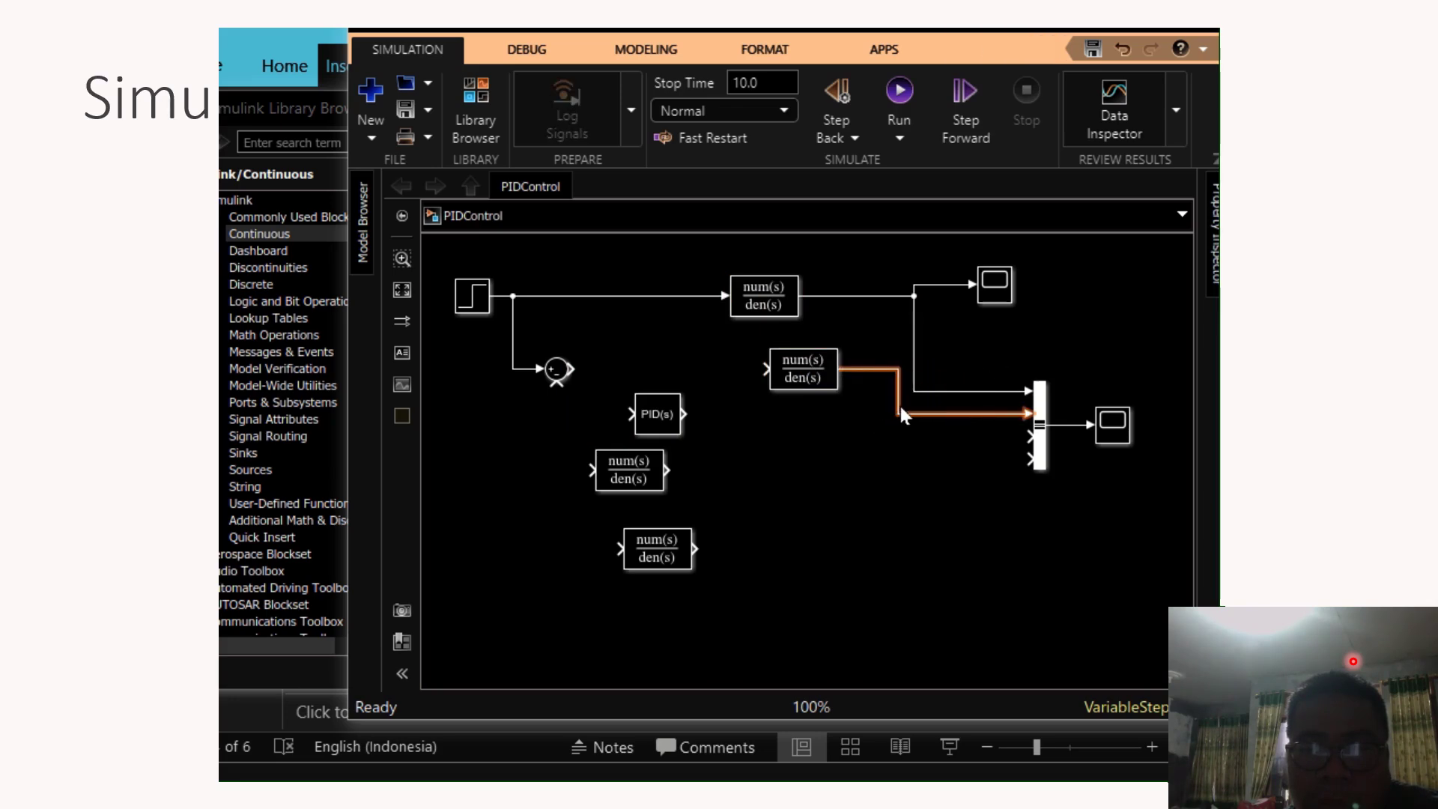
drag(913, 343, 954, 345)
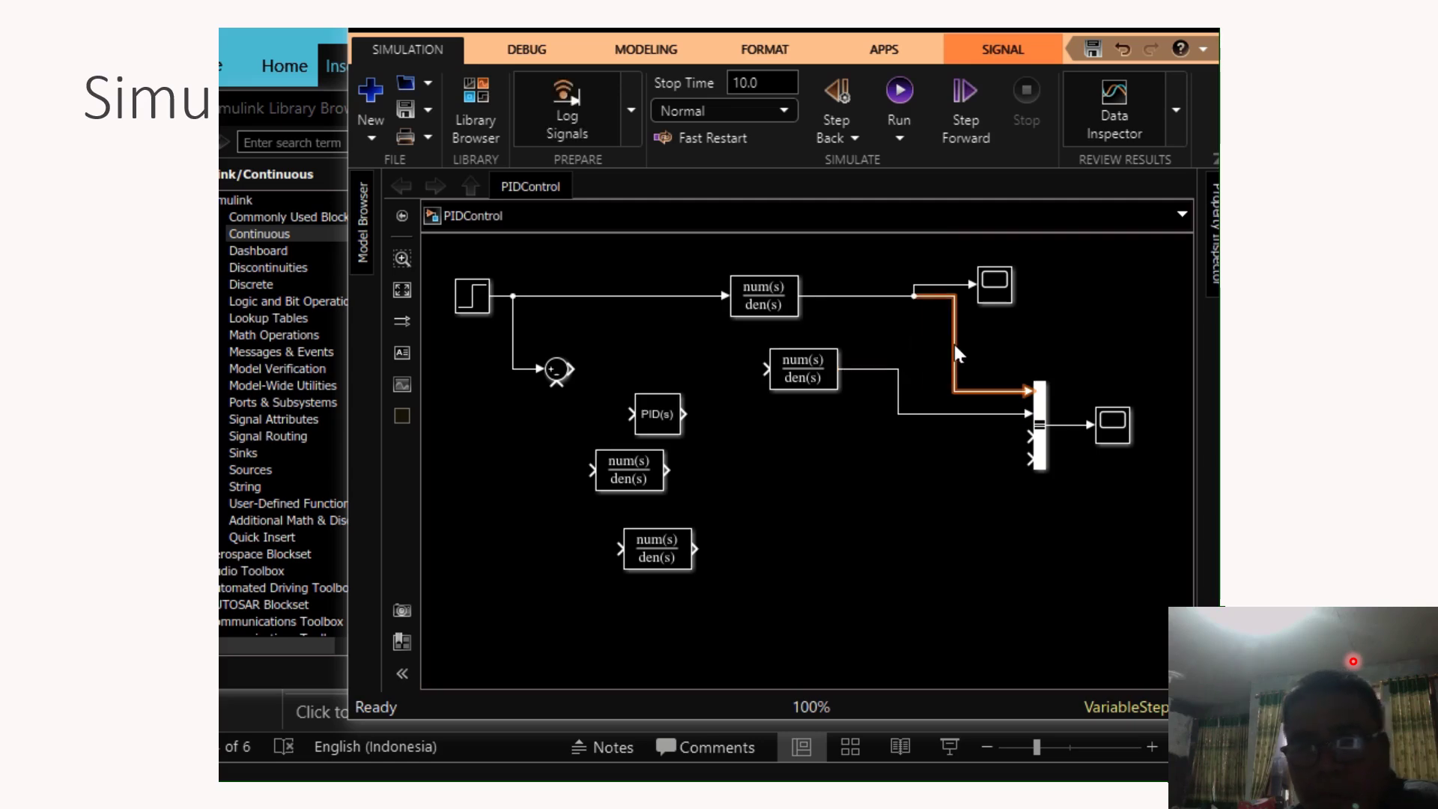
click(926, 381)
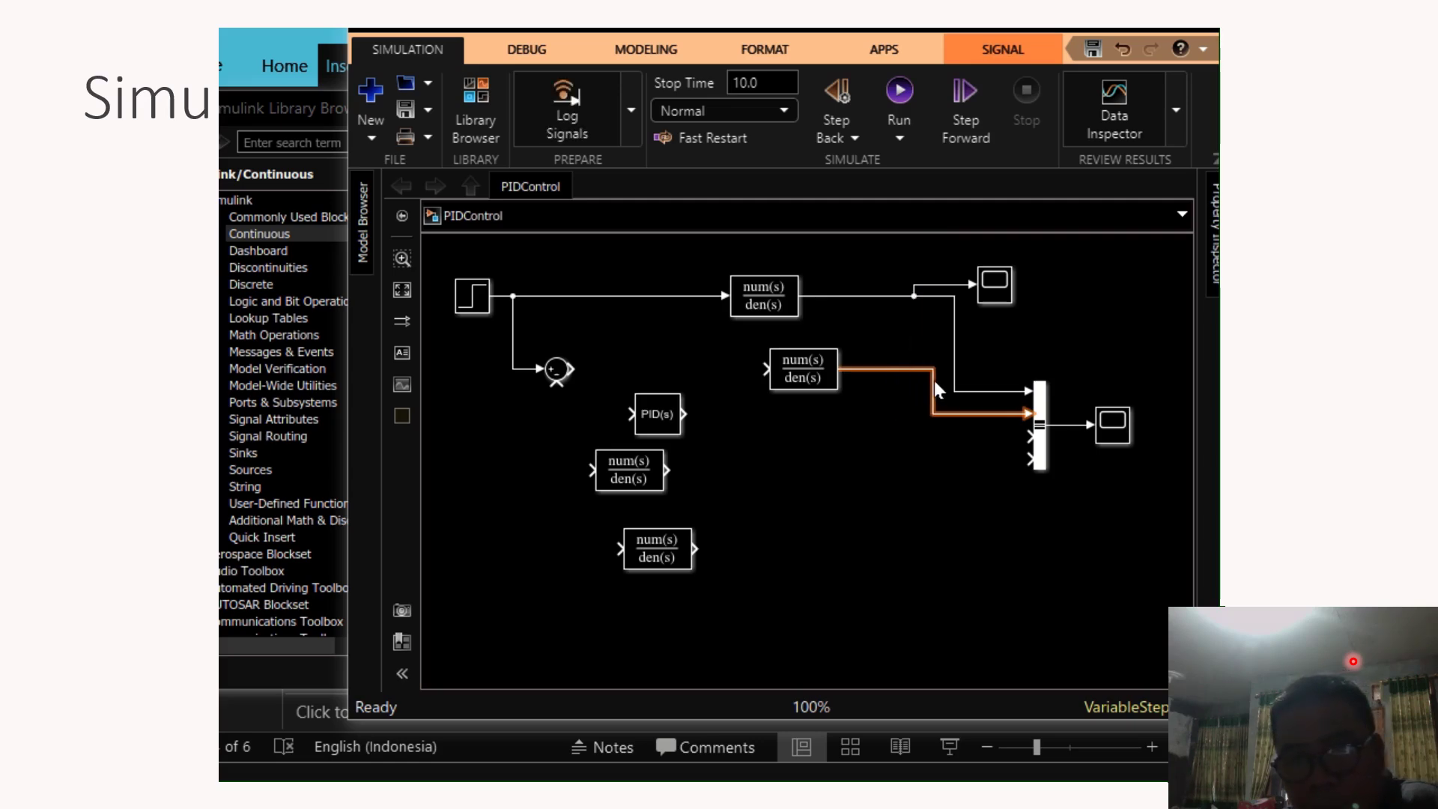
Place the PID Controller between the Sum and the second Transfer Fcn and wire it to both blocks.
drag(671, 397, 664, 358)
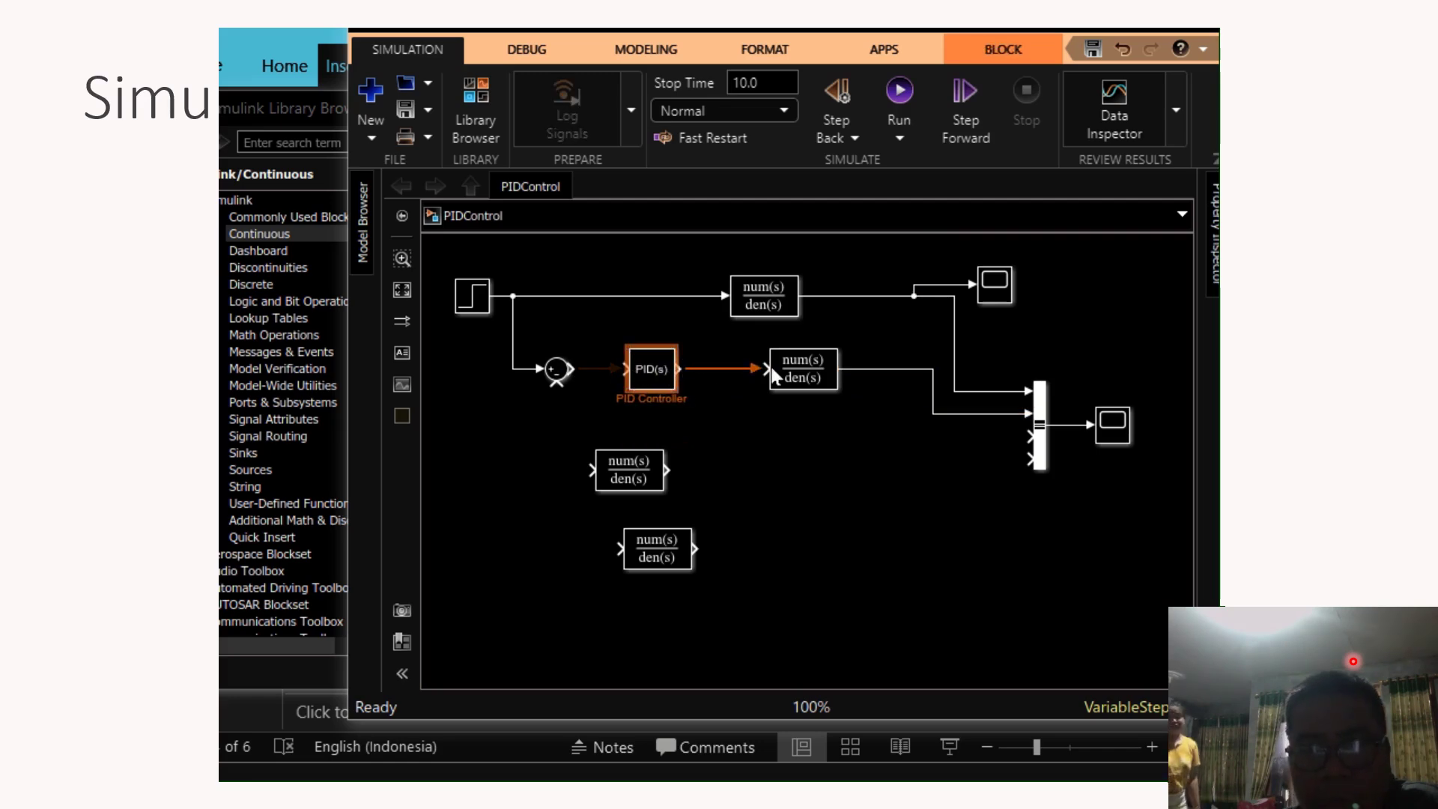
drag(679, 369, 766, 368)
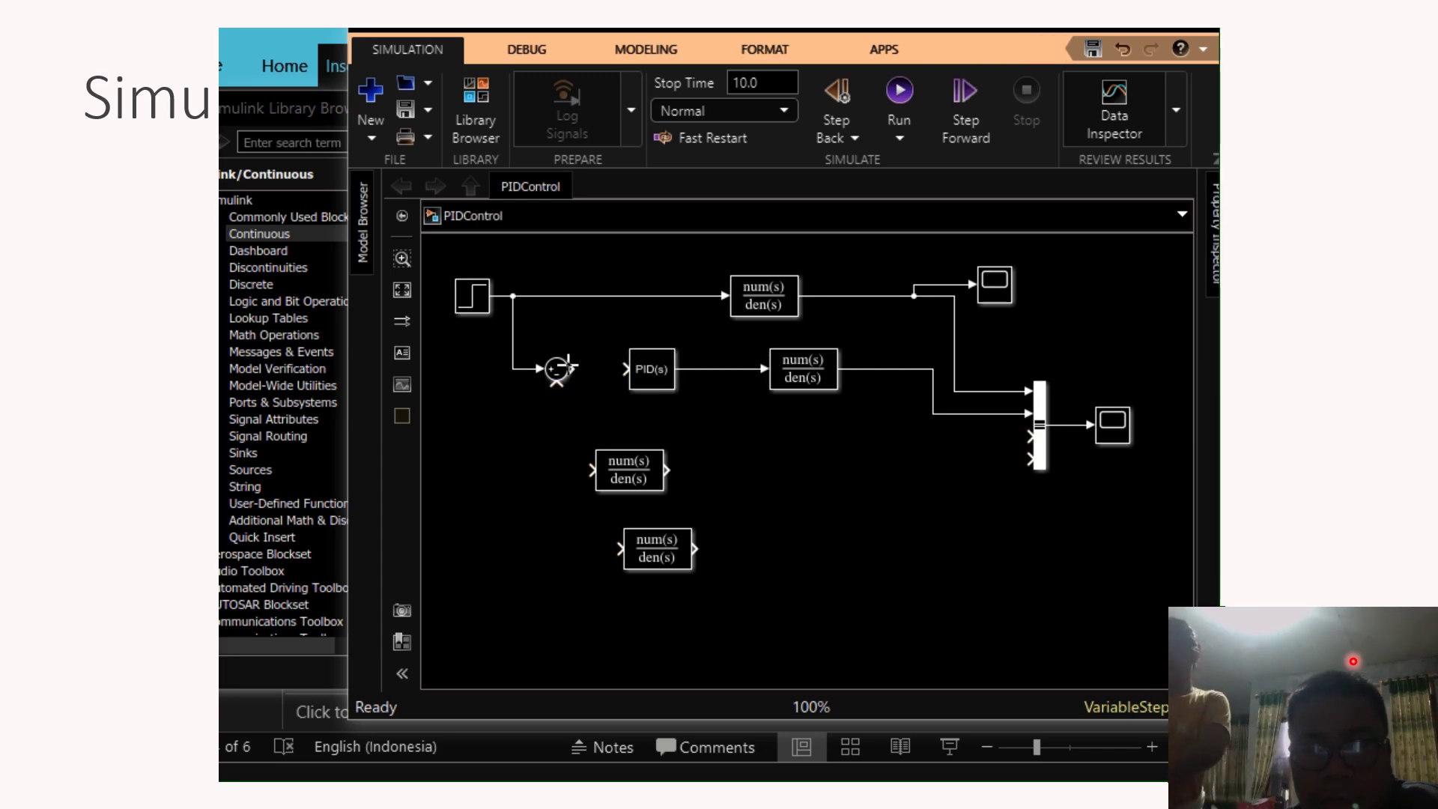
drag(570, 368, 627, 369)
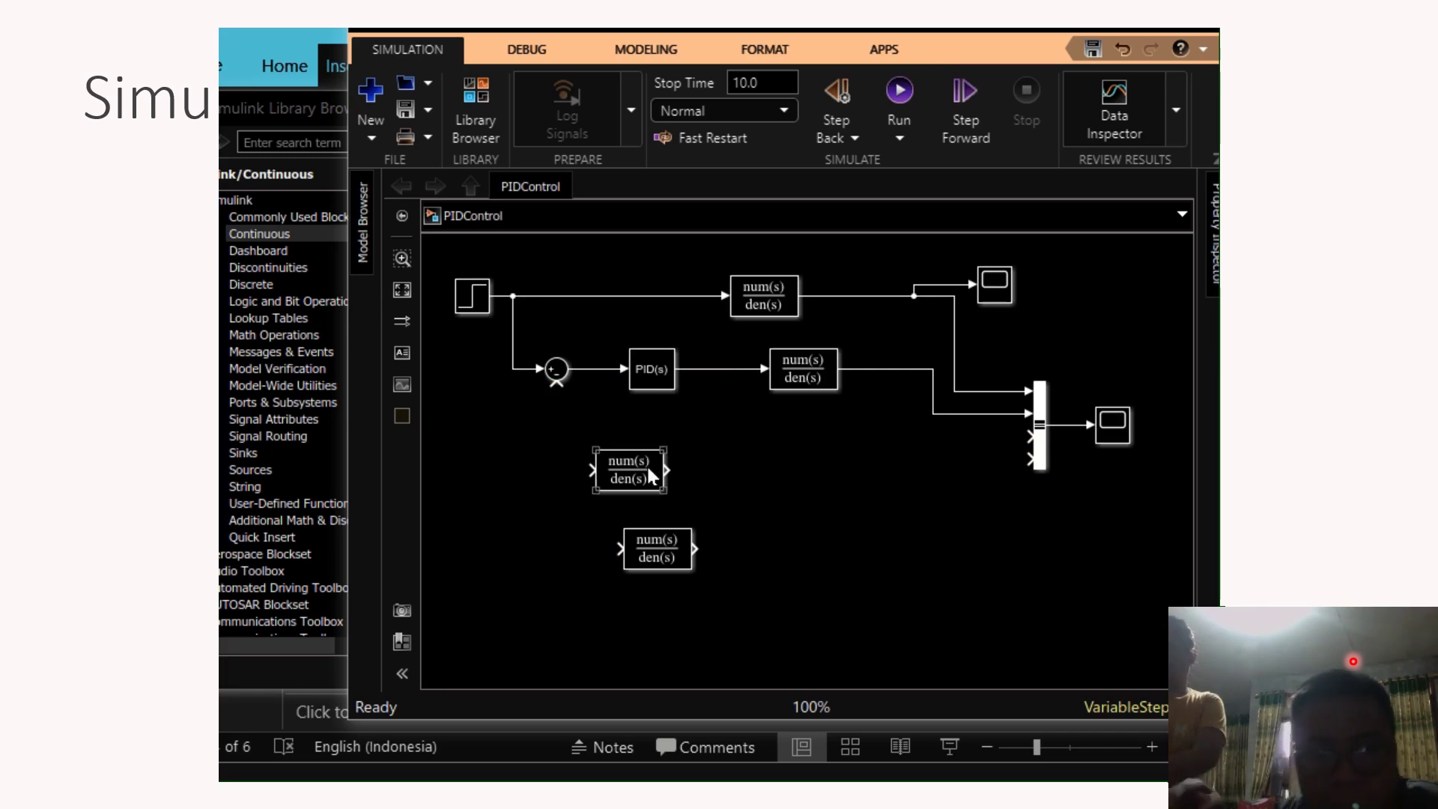
Move the third Transfer Fcn below the second and paste three copies of the connected Sum and PID Controller pair.
drag(647, 466, 820, 528)
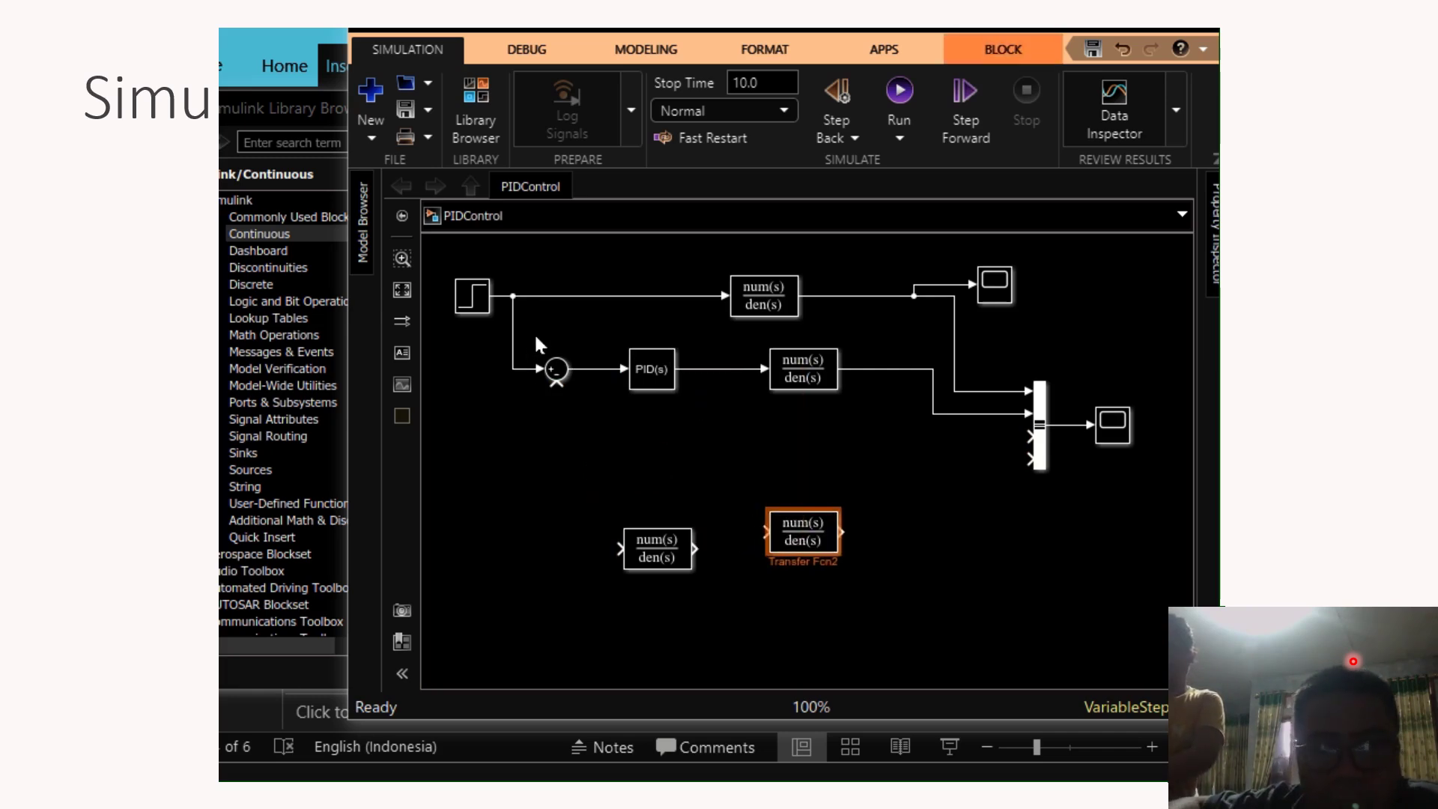
drag(533, 331, 709, 431)
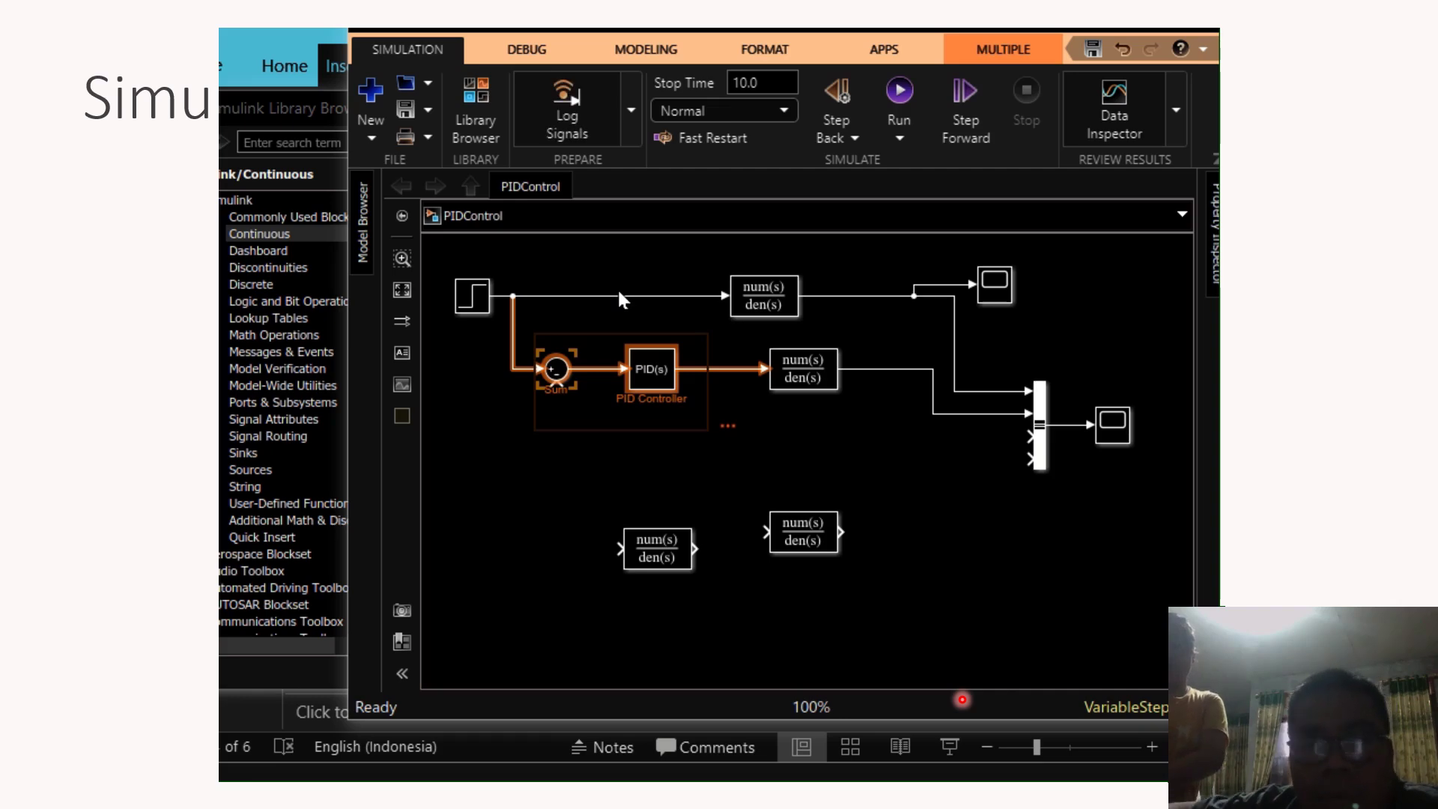
click(692, 462)
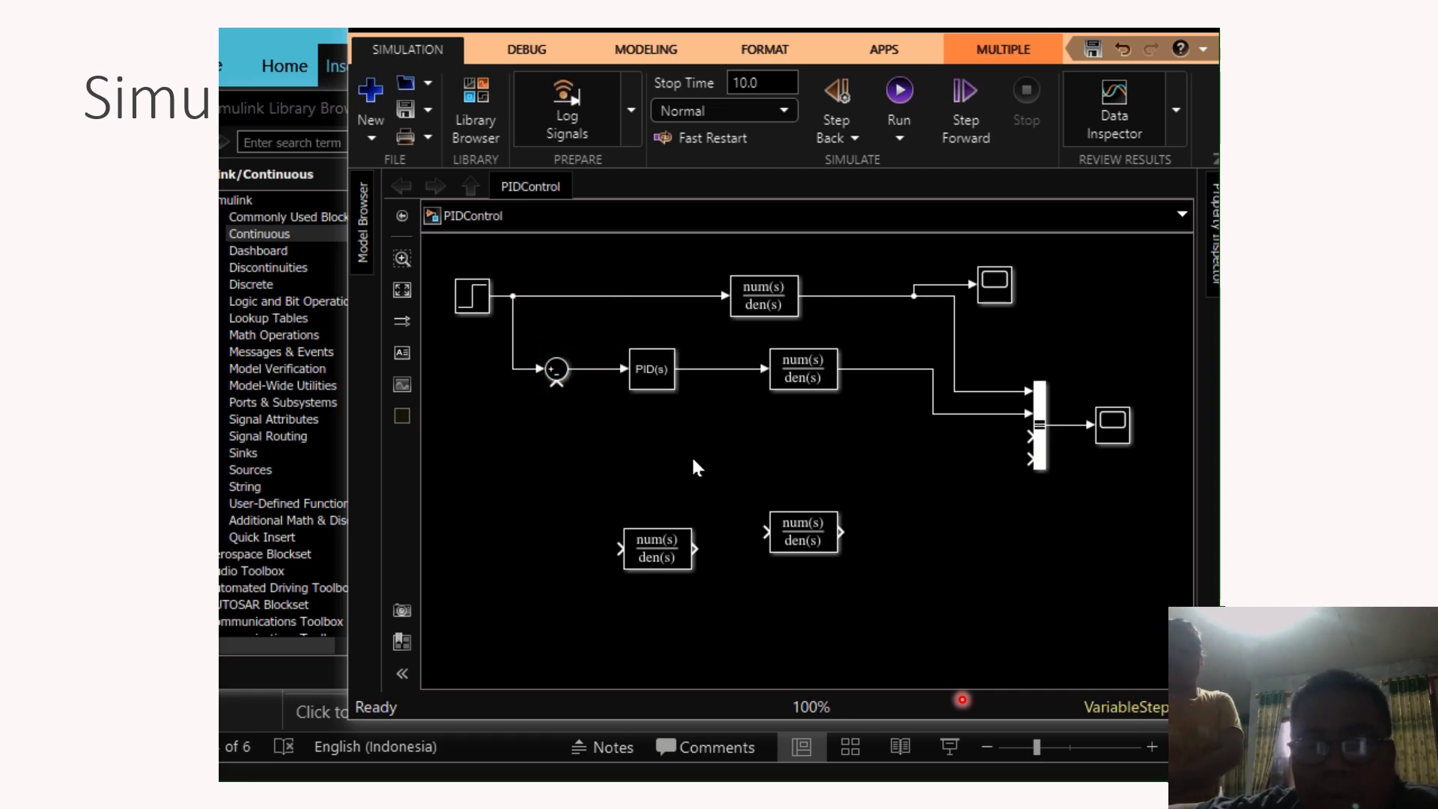
key(ctrl+v)
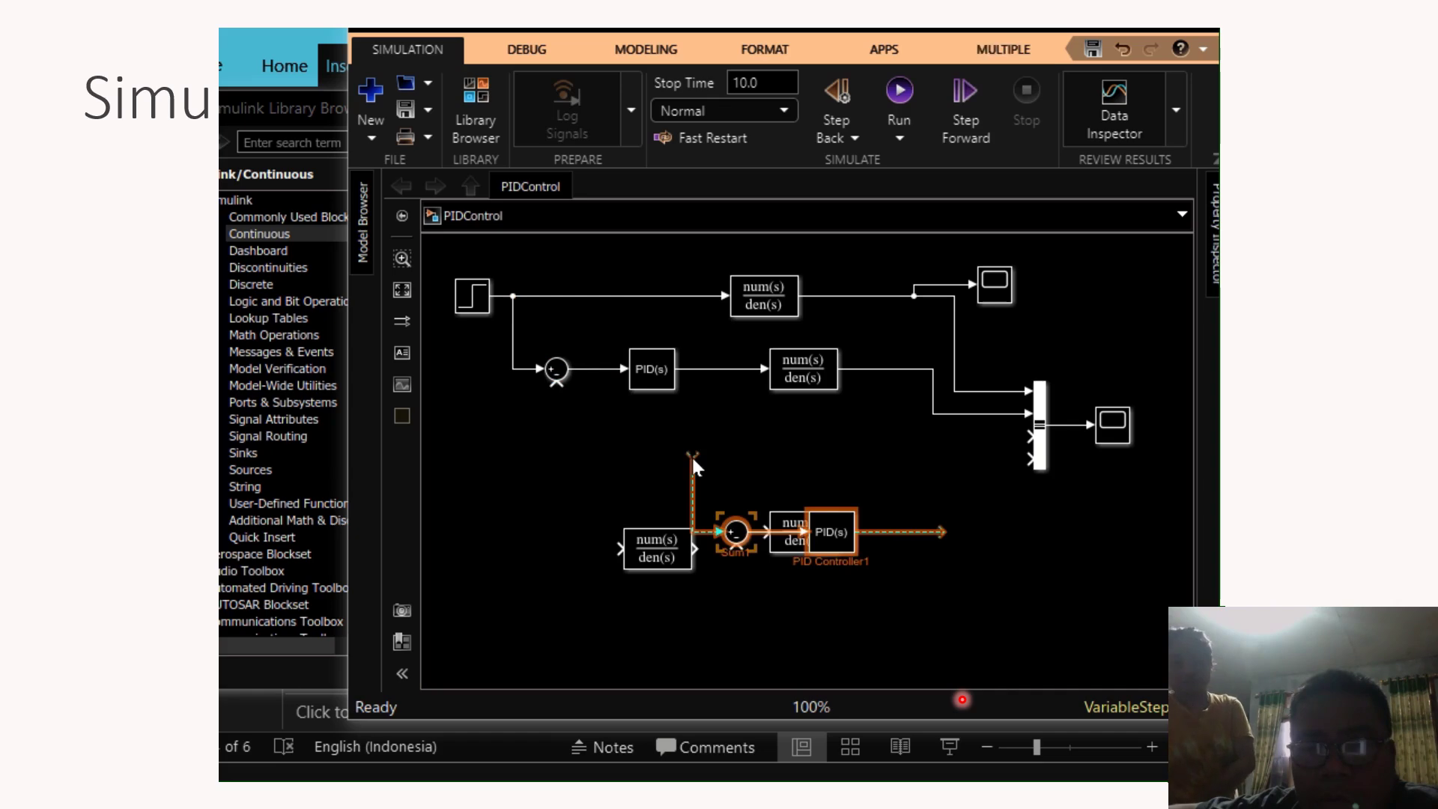
key(ctrl+v)
key(ctrl+v)
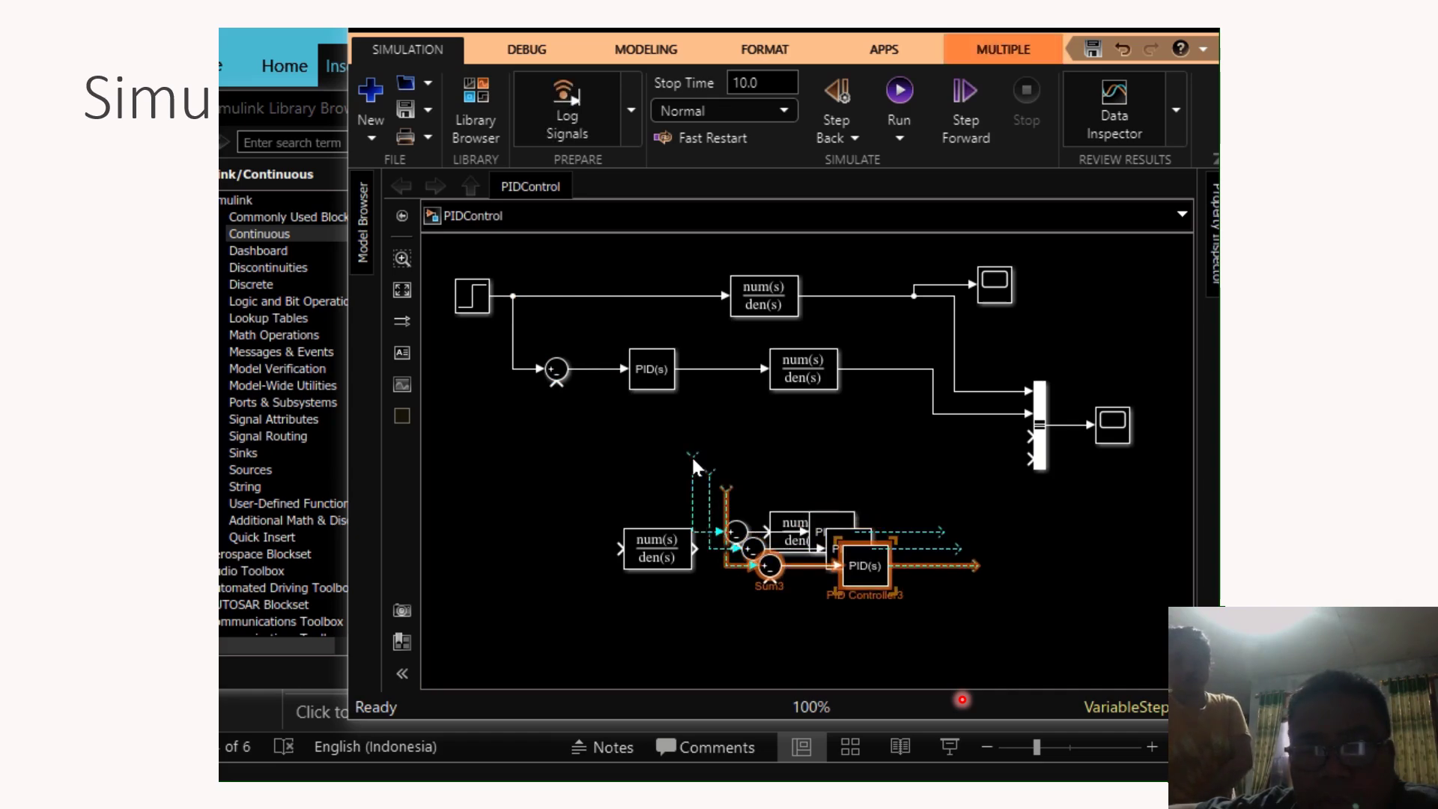
Spread out the three pasted Sum–PID Controller pairs and reposition the third Transfer Fcn beneath the second one.
drag(768, 578, 510, 472)
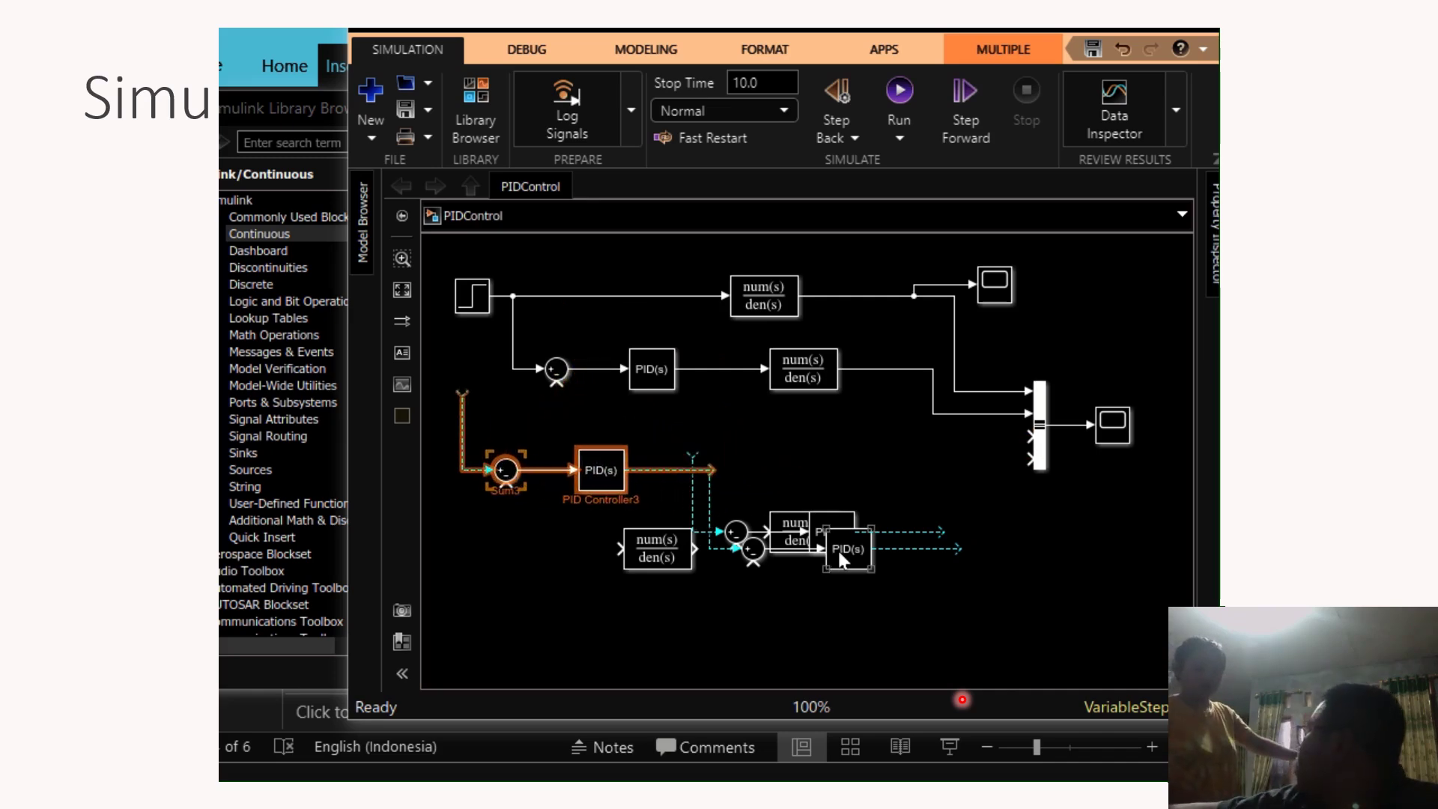
drag(838, 548, 822, 639)
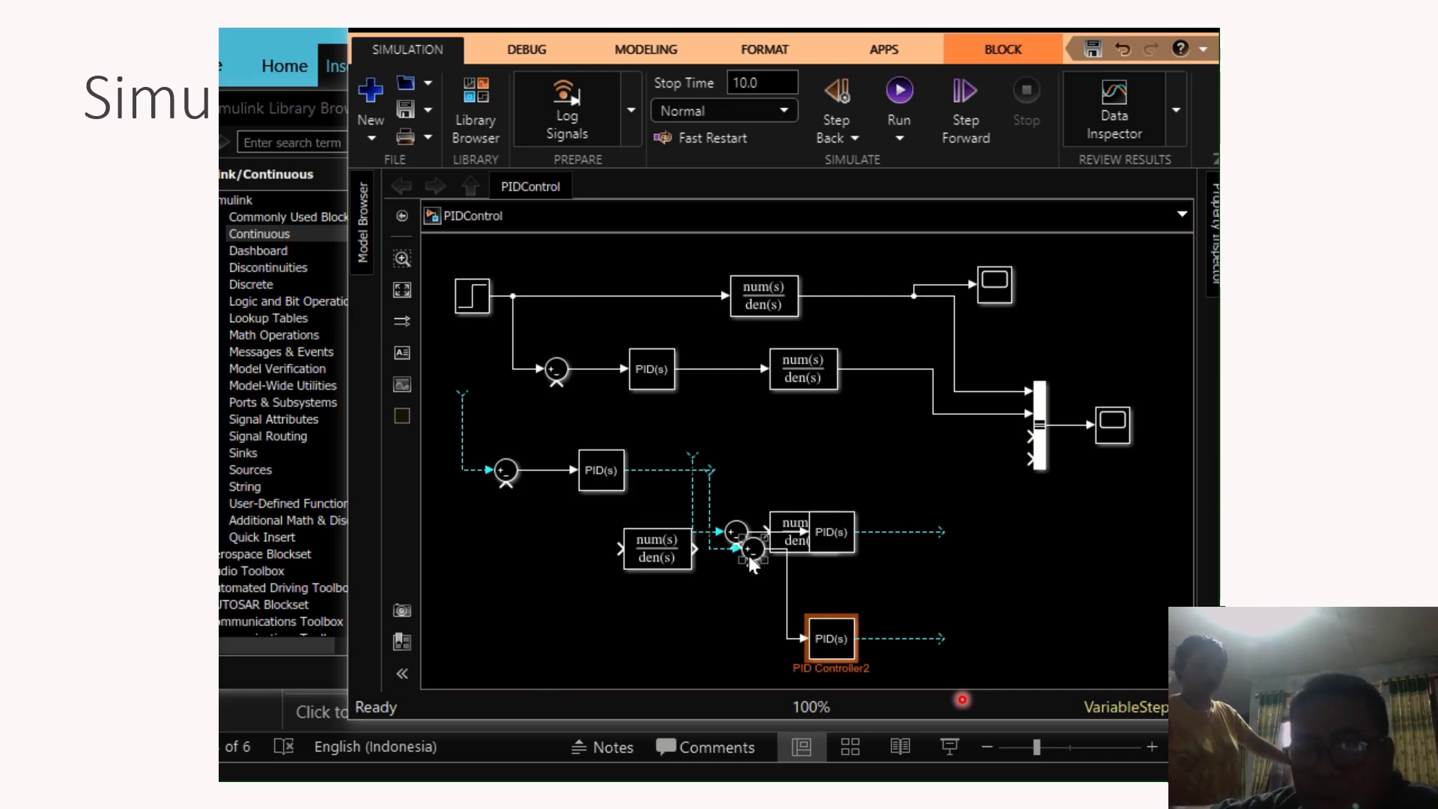
drag(748, 551, 718, 617)
drag(789, 537, 972, 565)
click(837, 532)
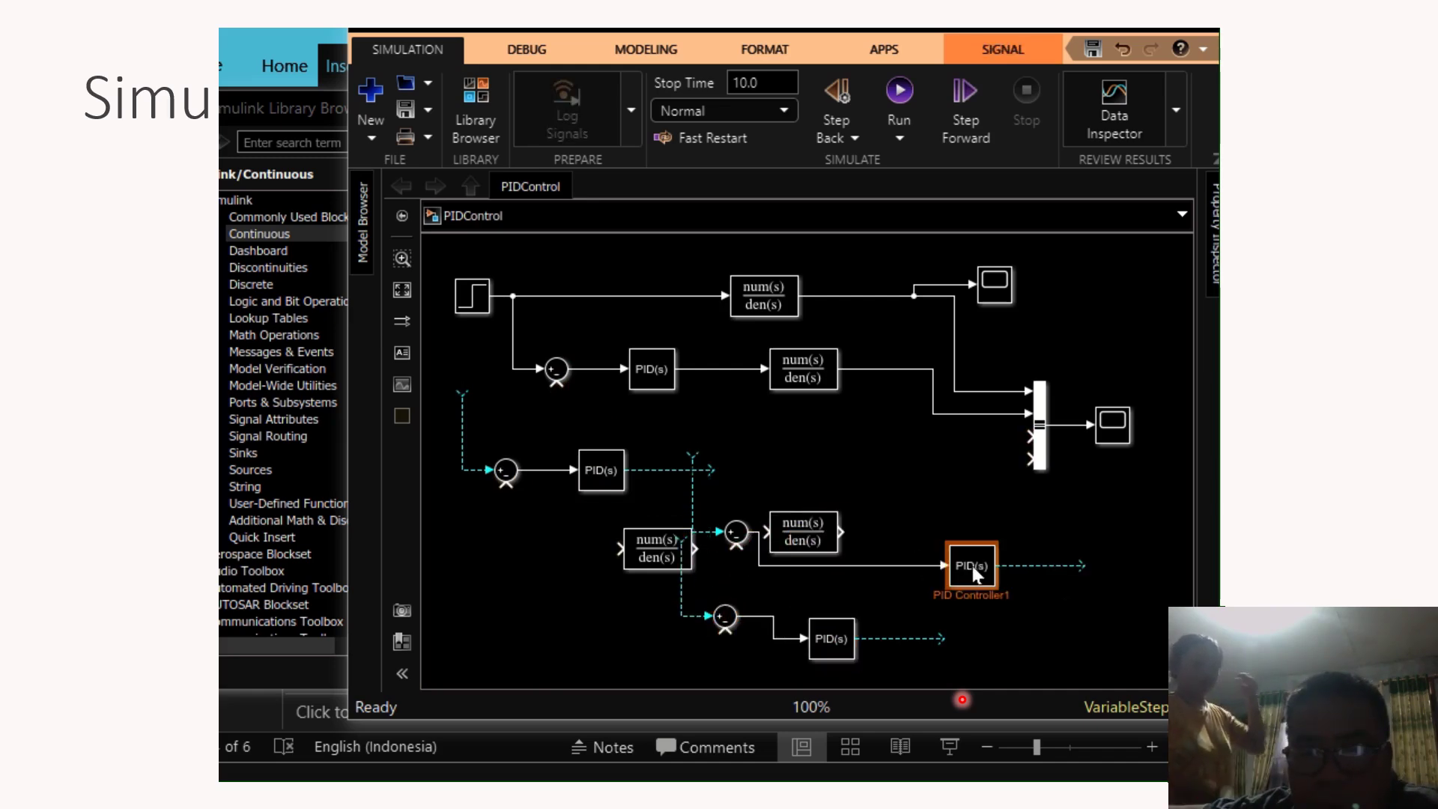
drag(817, 528, 810, 500)
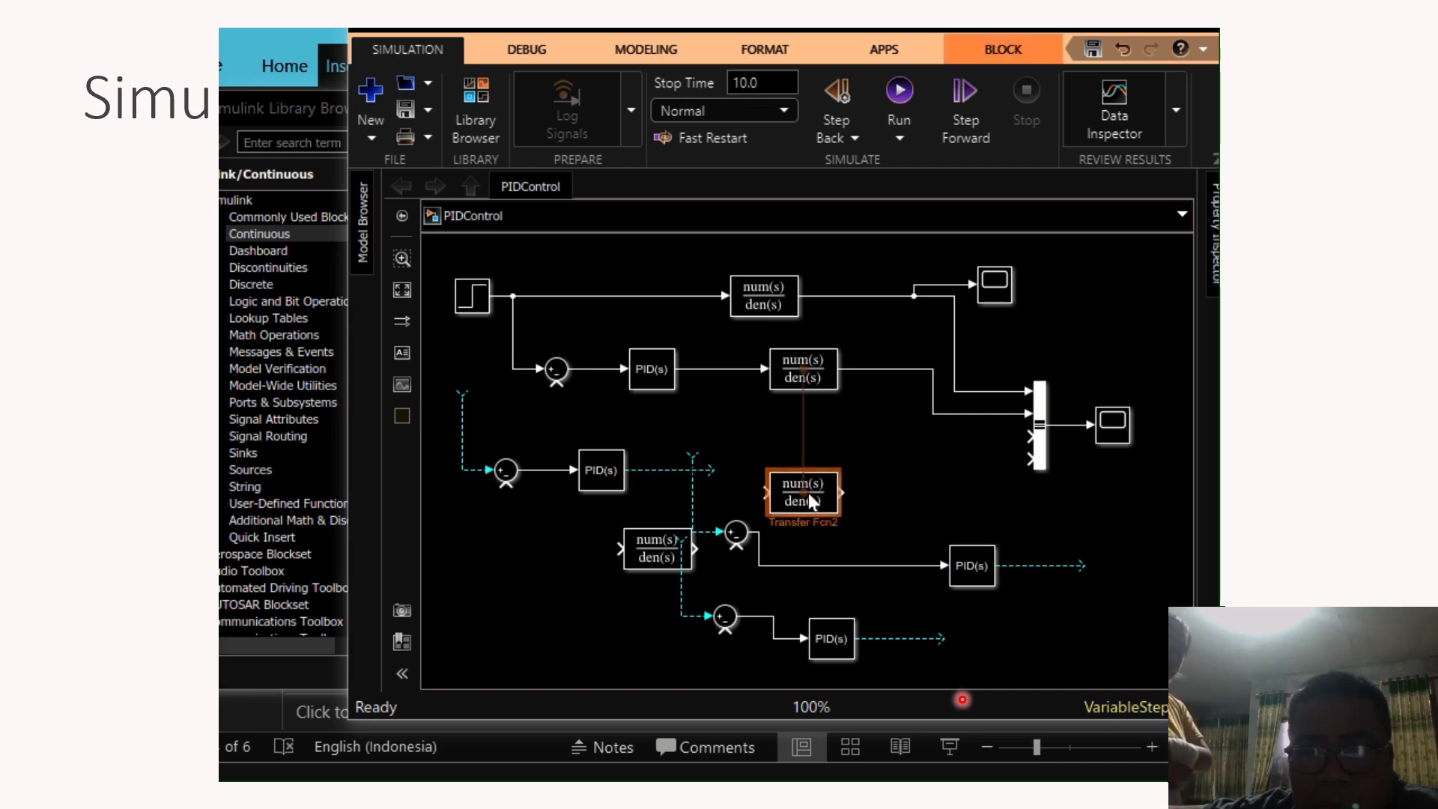
Wire the second branch's feedback from its Transfer Fcn output to its Sum, and connect the third branch's Sum to the step signal.
mouse_move(558, 388)
mouse_down()
mouse_move(756, 442)
mouse_move(891, 430)
mouse_move(887, 369)
mouse_up()
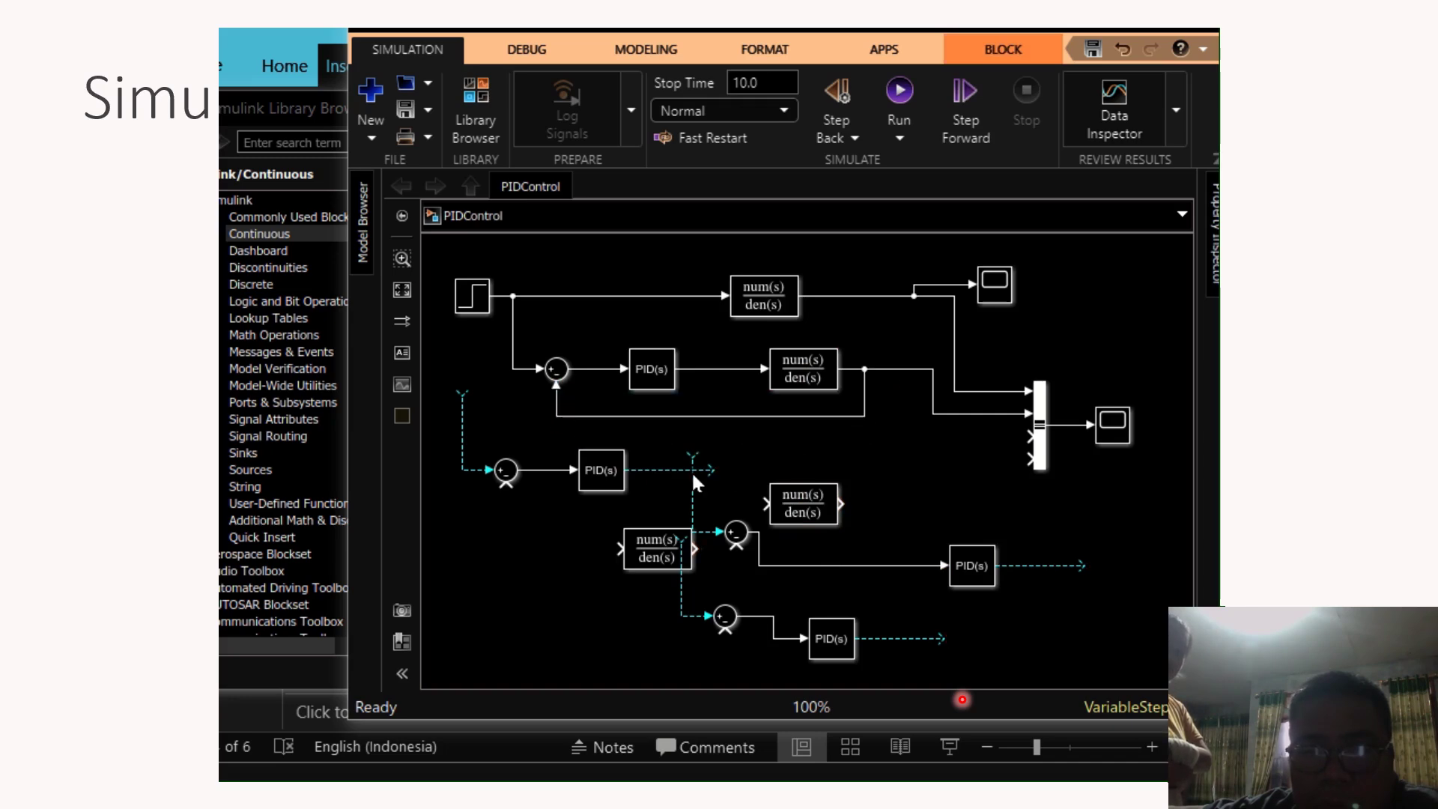
drag(516, 470, 543, 473)
drag(497, 395, 517, 367)
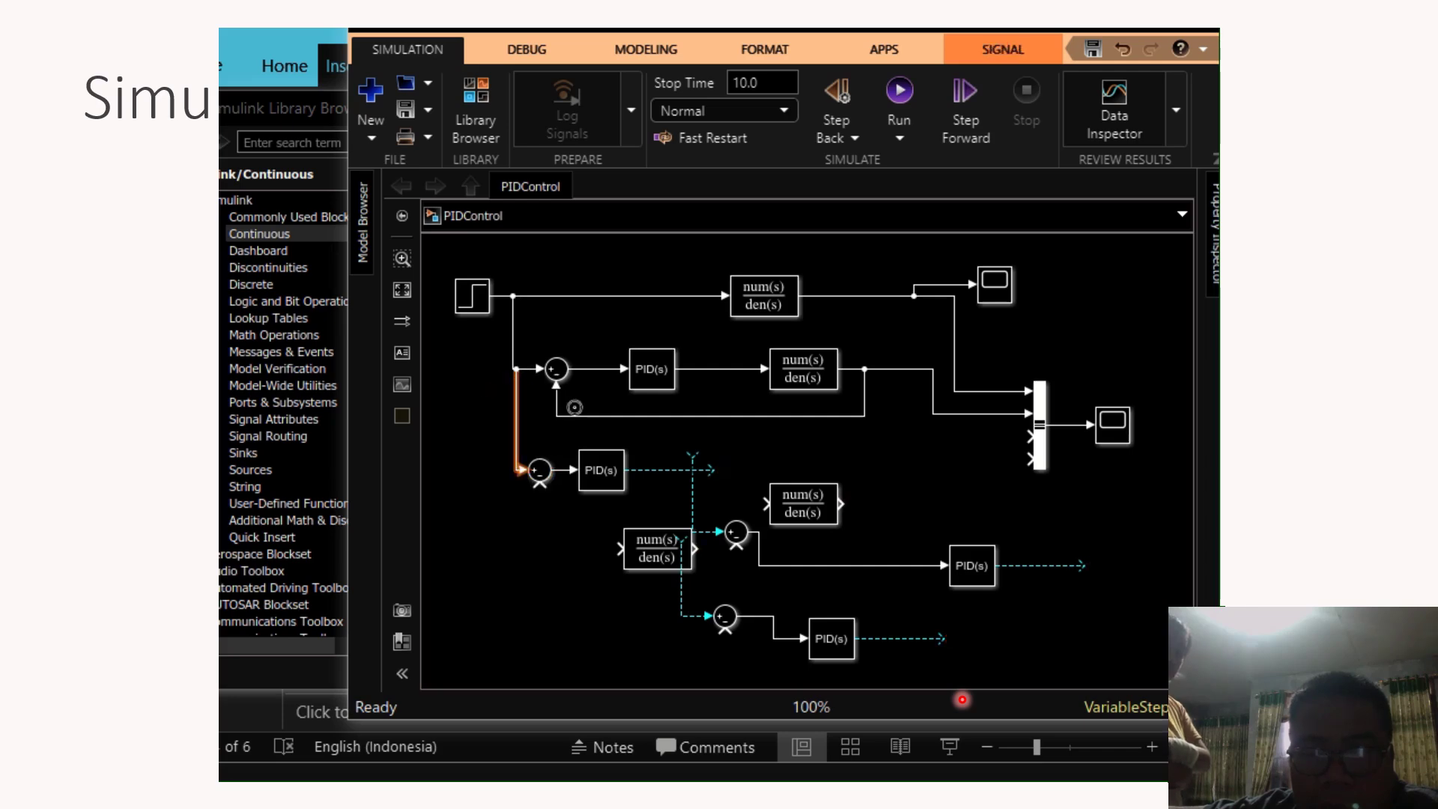
Align the third branch's Sum, PID Controller and Transfer Fcn in one row, and connect the controller to the Transfer Fcn.
drag(599, 463, 538, 454)
drag(795, 500, 765, 459)
drag(610, 456, 541, 451)
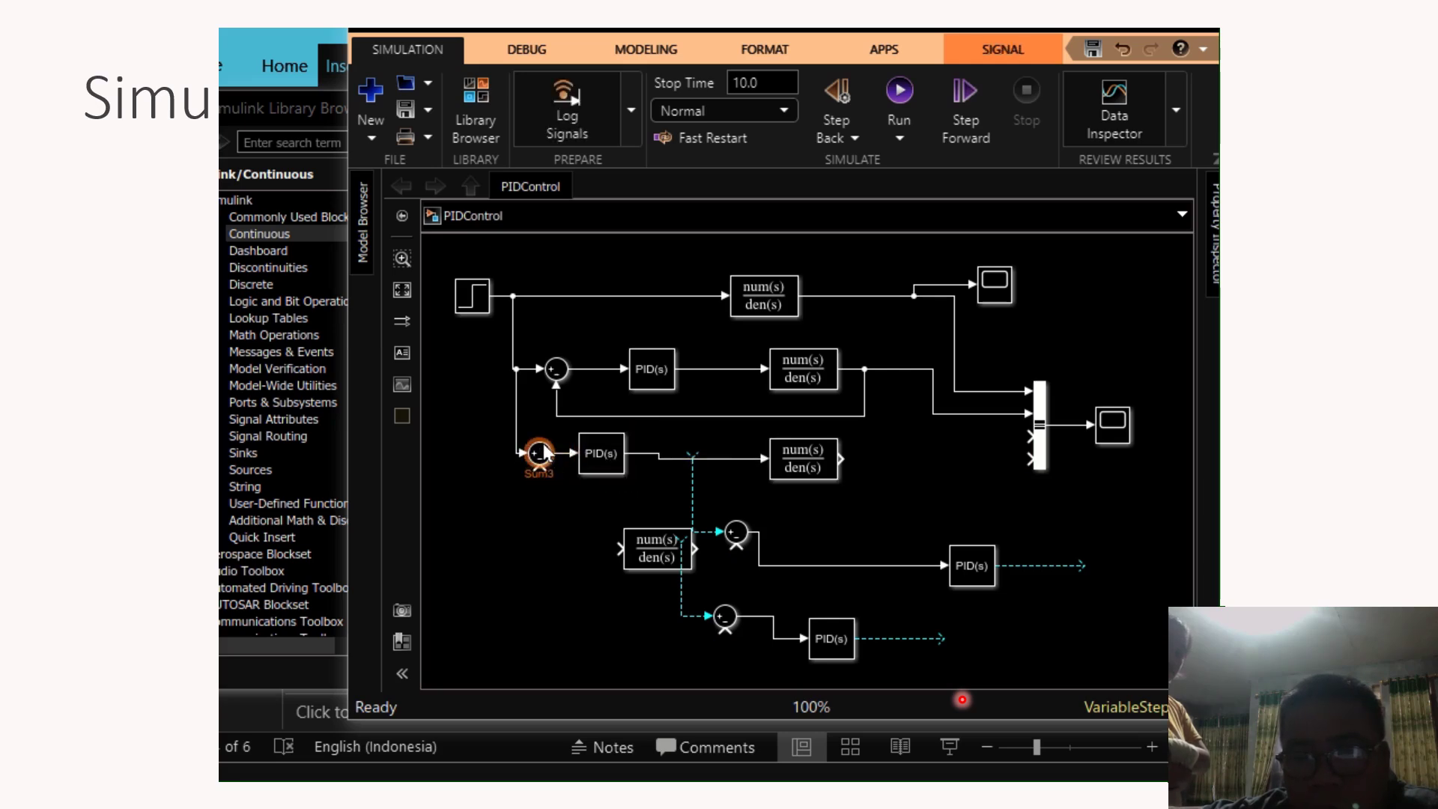
click(593, 447)
click(792, 459)
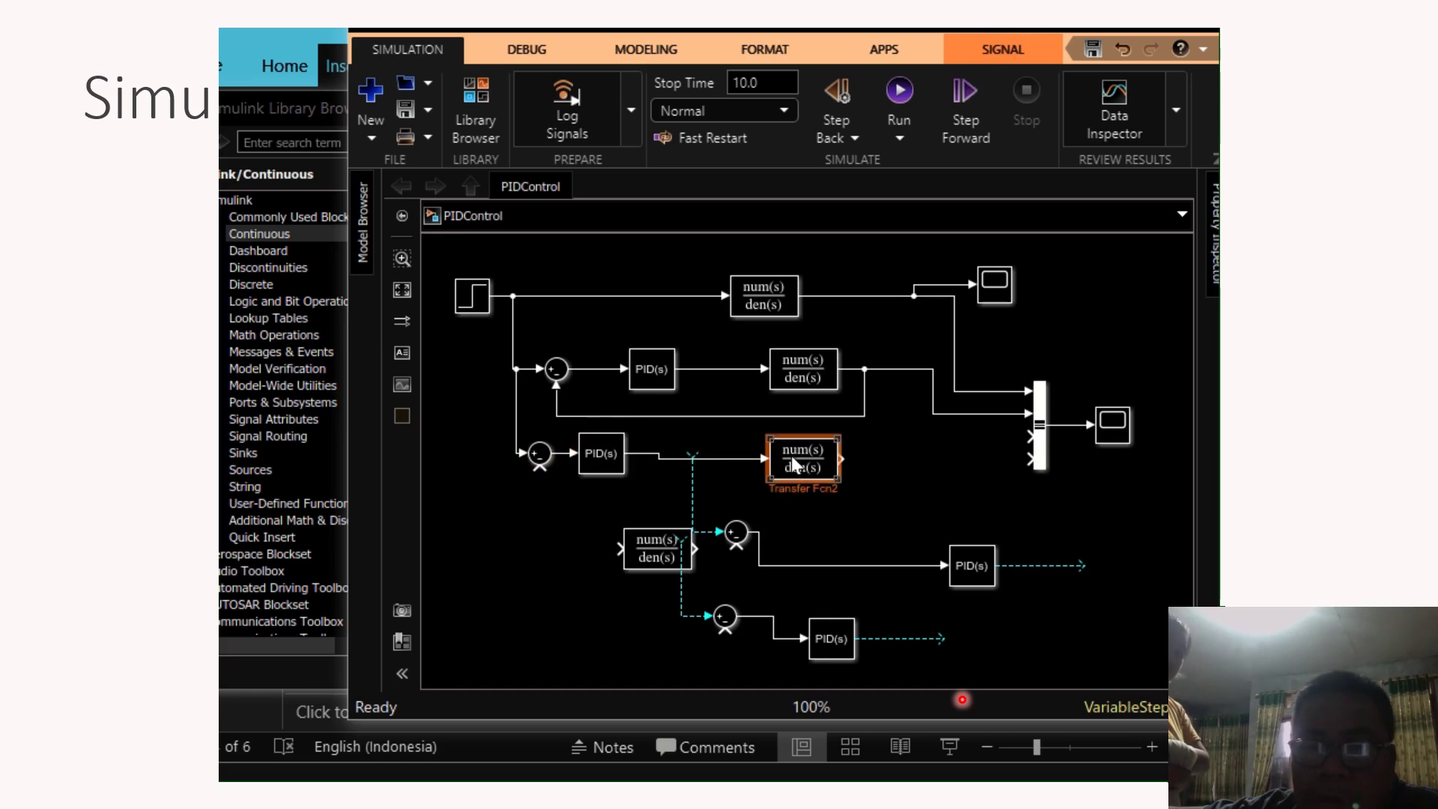
Wire the third branch's Transfer Fcn output to the third Bus Creator input and back to its Sum's negative input.
drag(791, 455, 1032, 437)
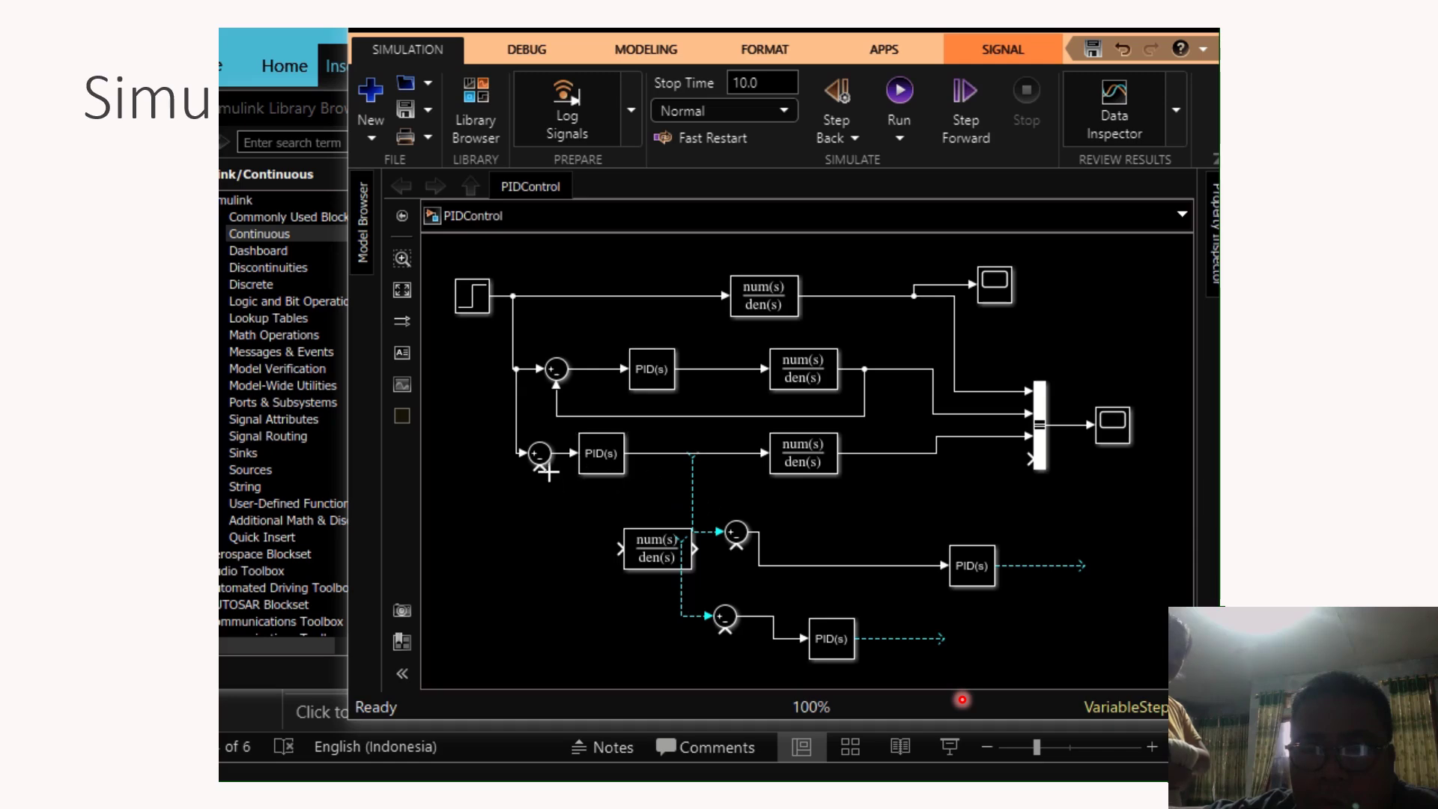
drag(548, 472, 873, 454)
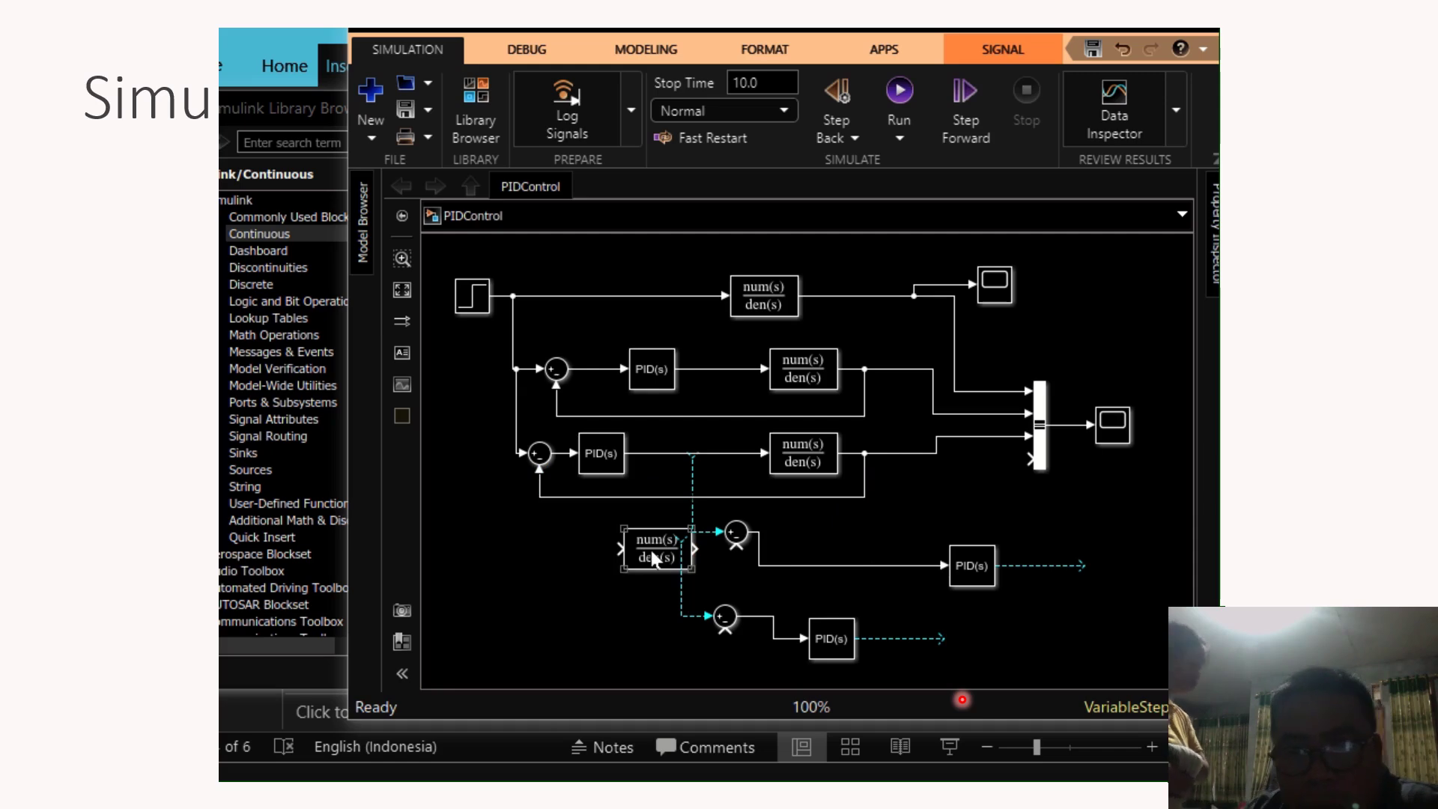
Place a Sum and the last Transfer Fcn in a row below the third branch, and connect that Sum to the step signal.
drag(650, 549, 865, 520)
click(736, 533)
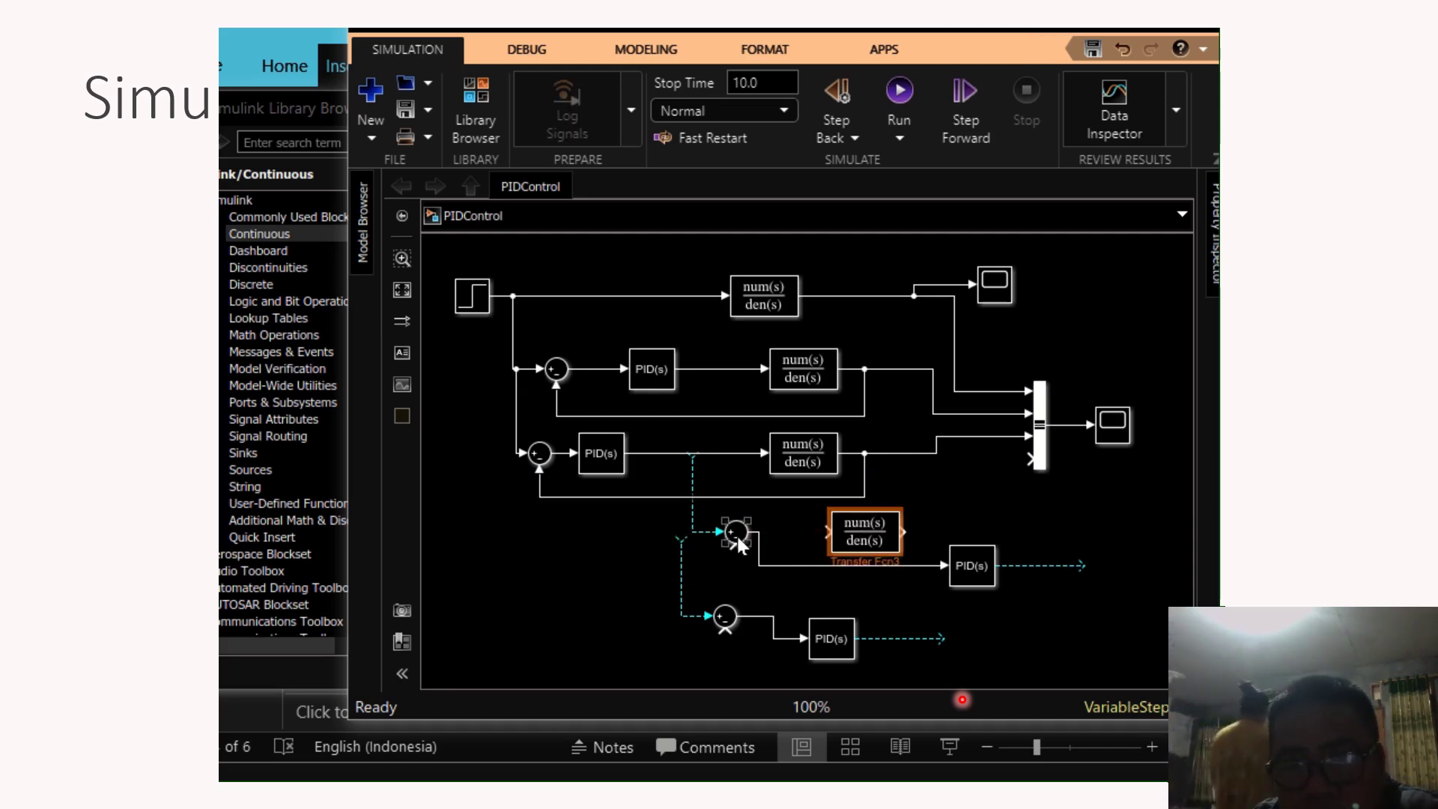
drag(736, 533, 742, 595)
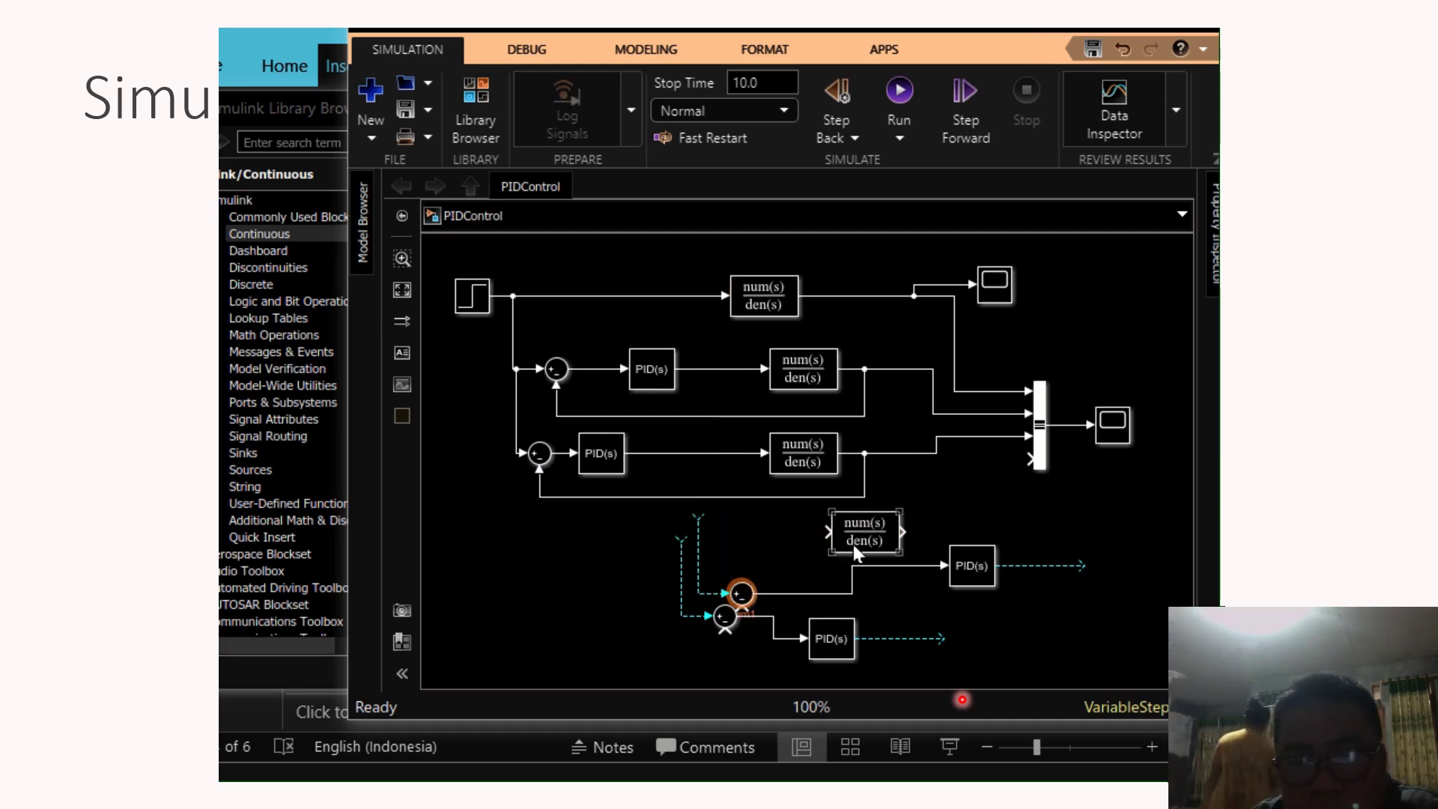
drag(852, 545, 772, 529)
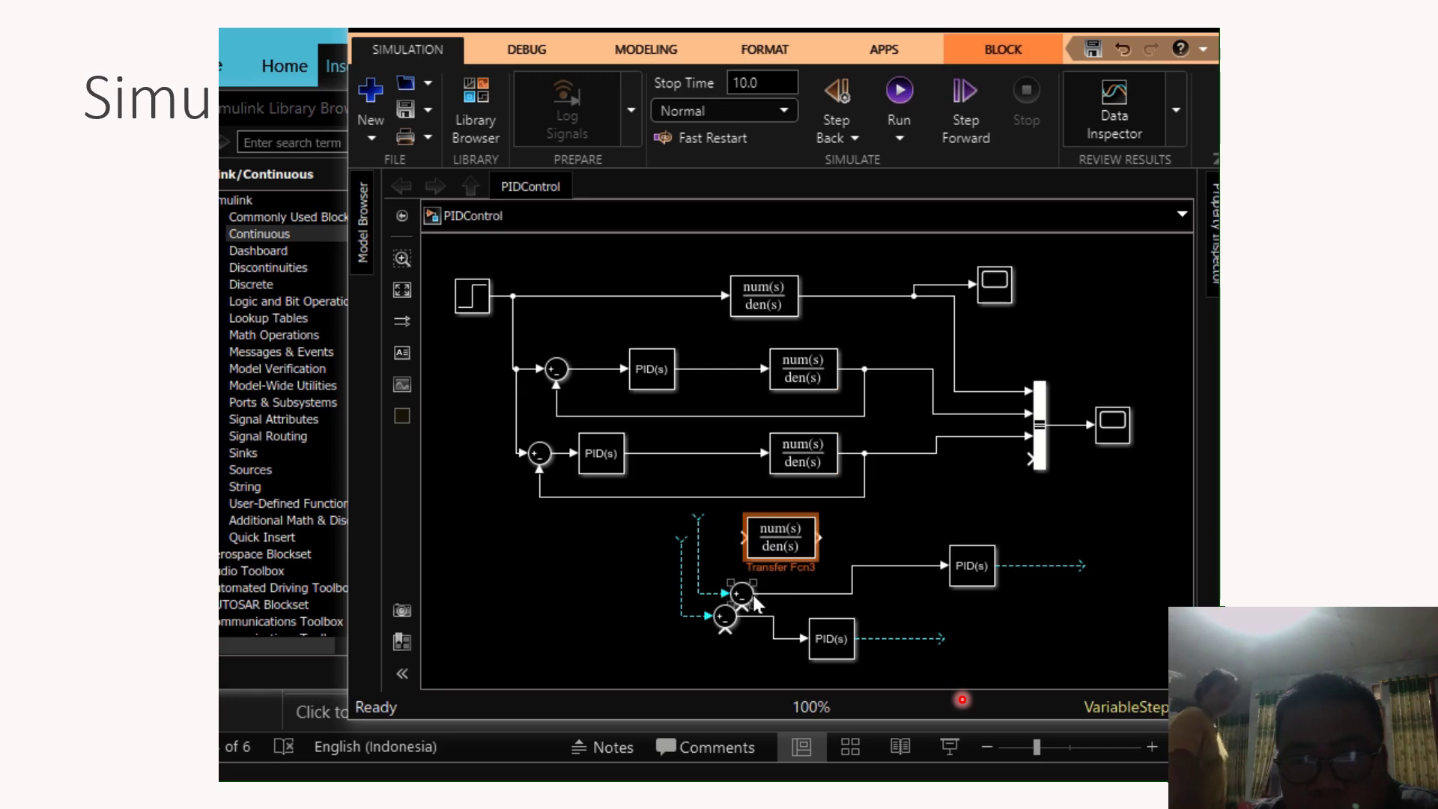
drag(754, 589, 551, 531)
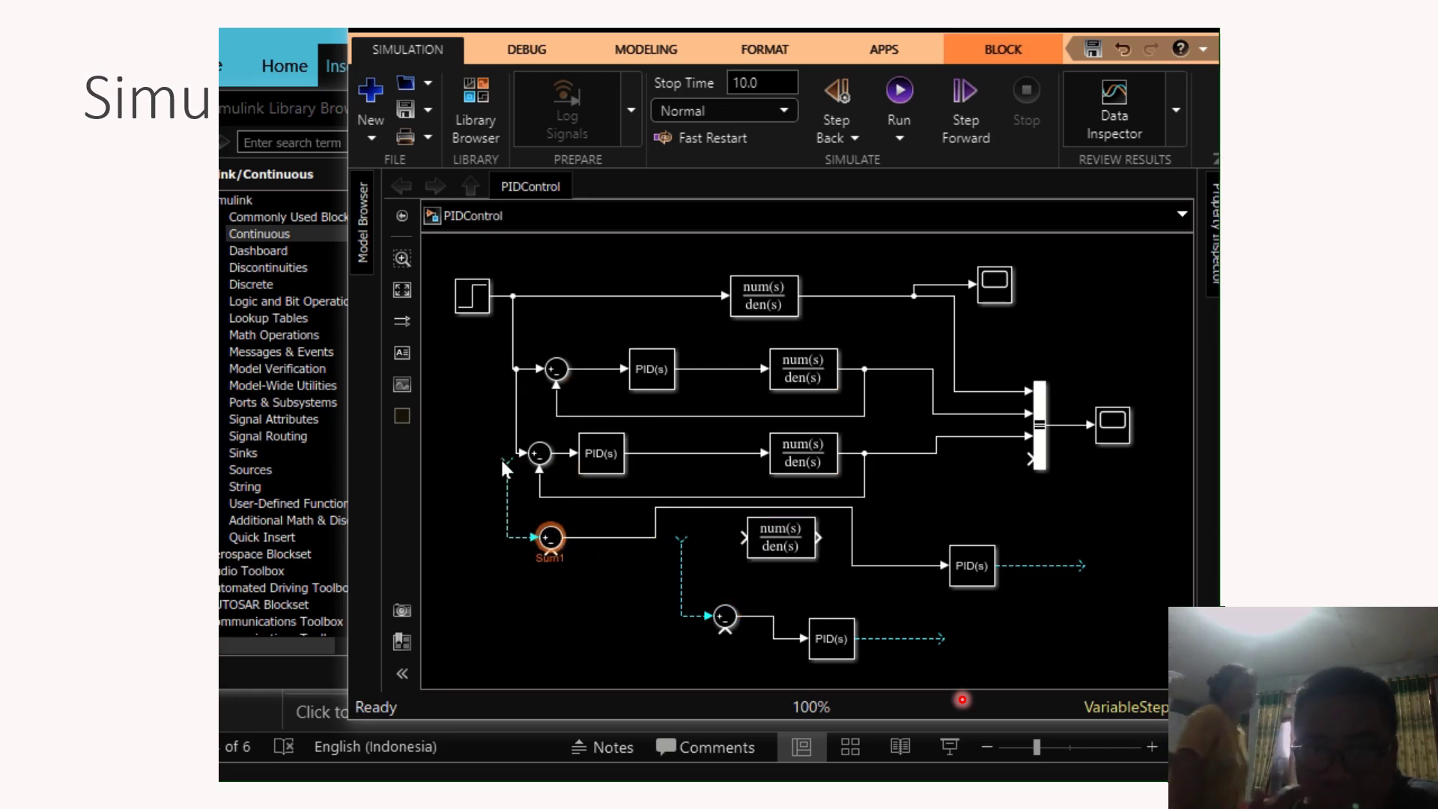
drag(500, 457, 516, 368)
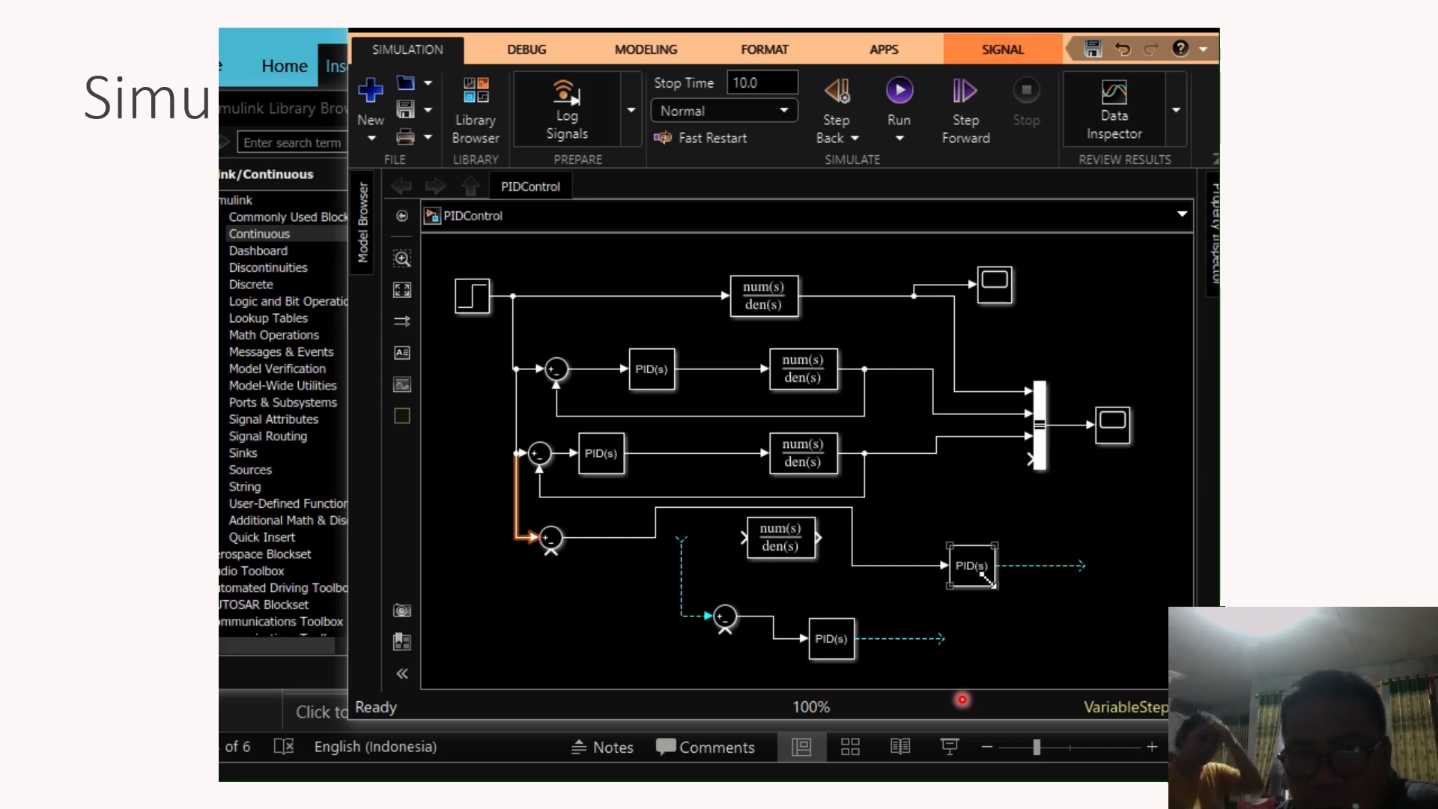
Place the fourth branch's PID Controller between its Sum and Transfer Fcn, and delete the leftover Sum–PID Controller pair.
drag(995, 587, 625, 545)
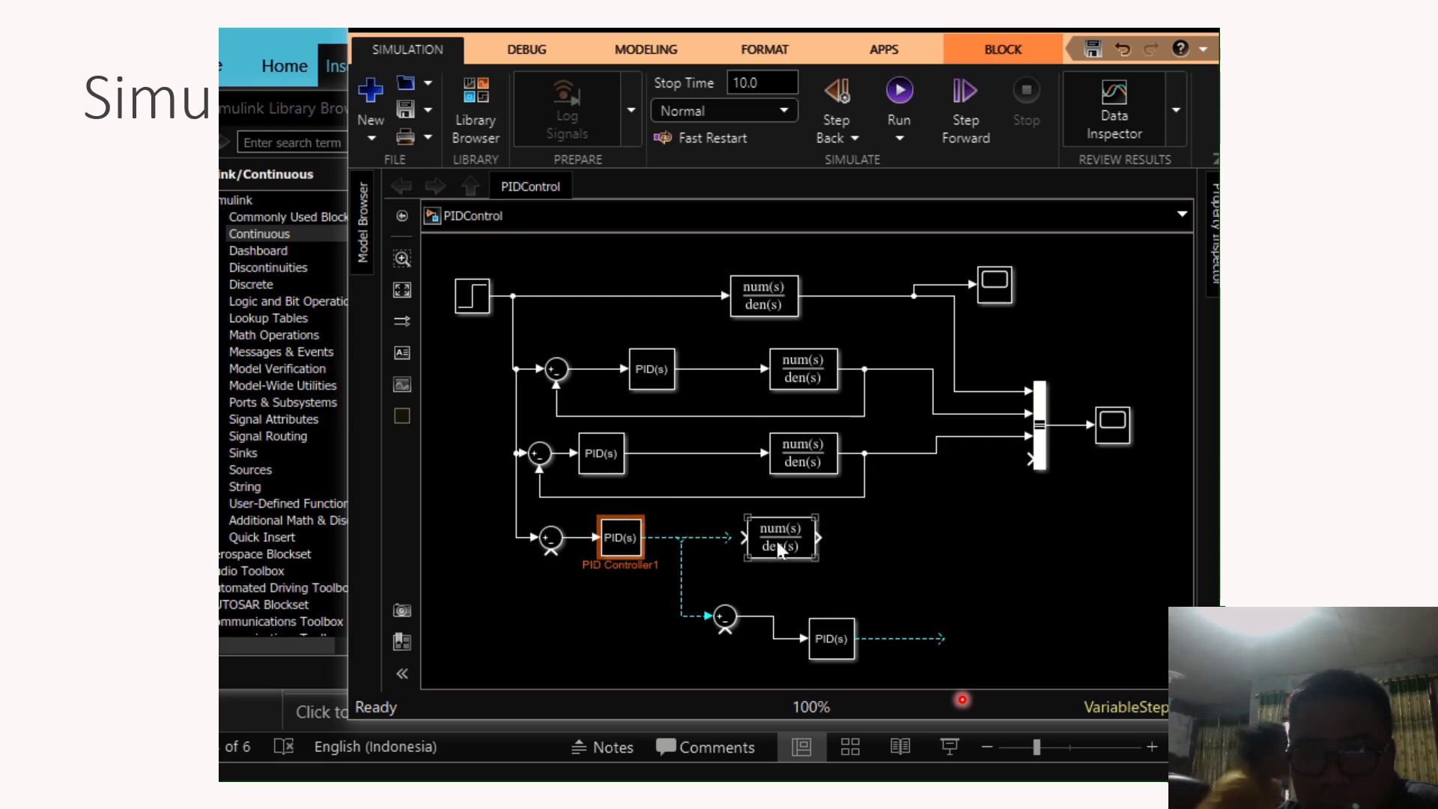
drag(776, 540, 734, 539)
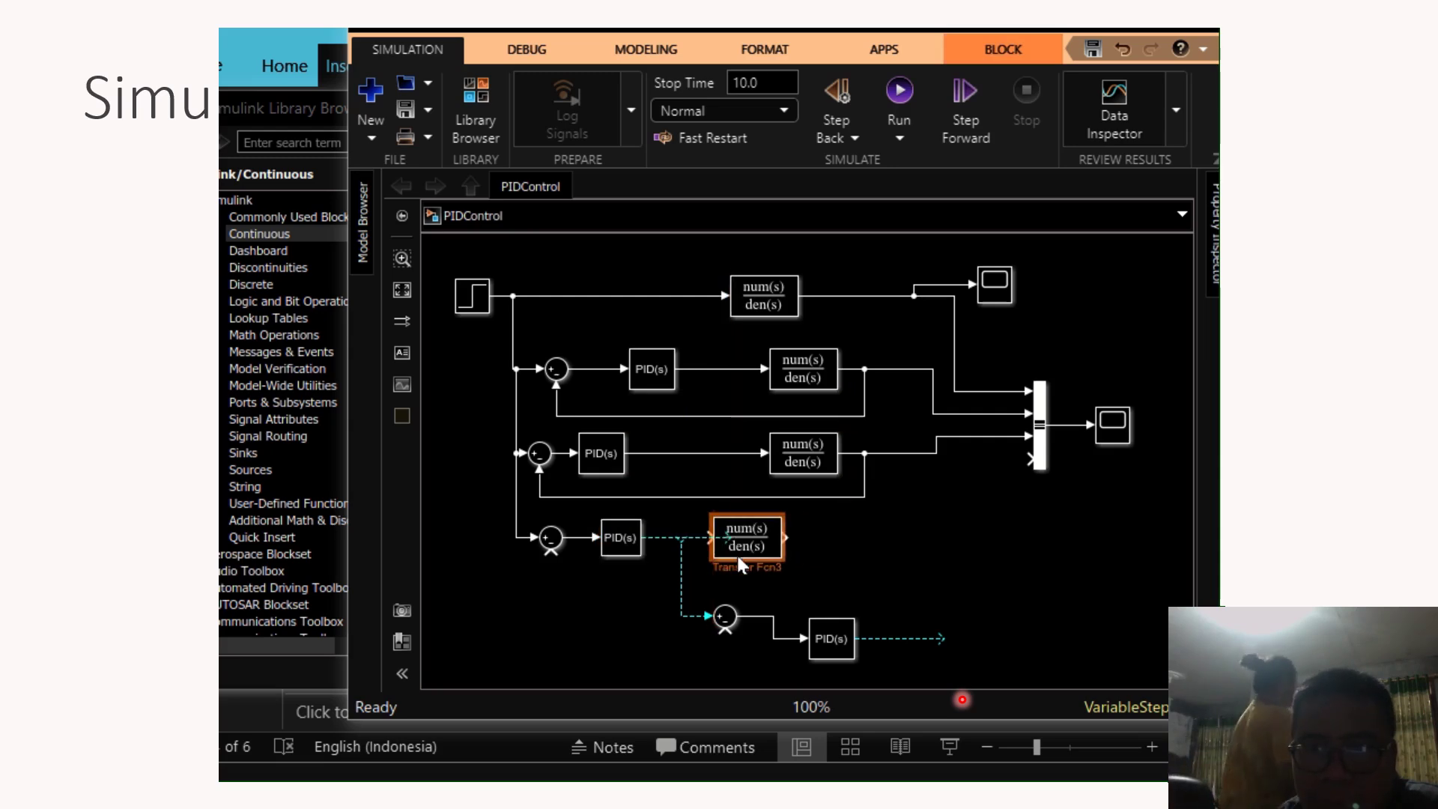
drag(618, 565, 962, 668)
key(Delete)
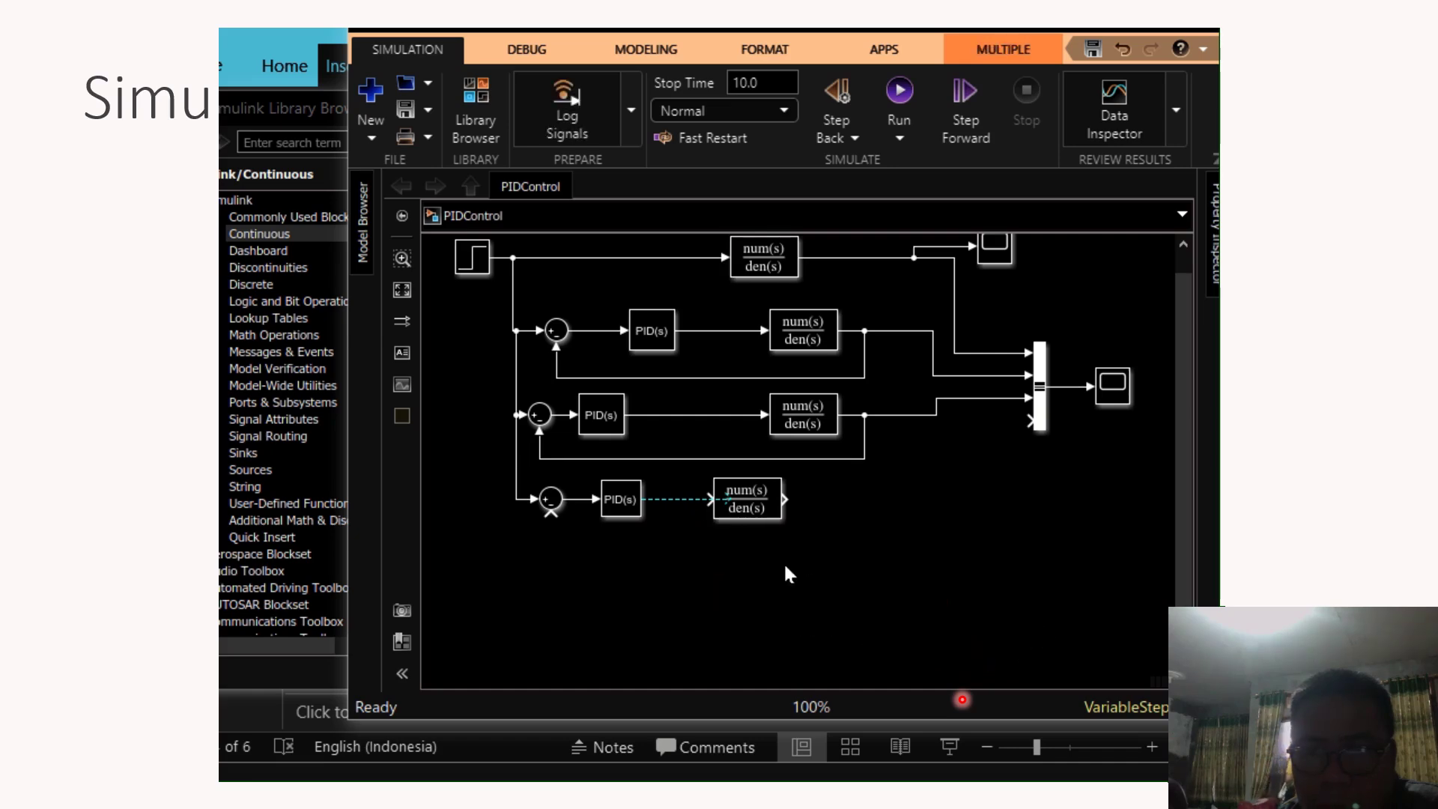
Connect the fourth PID branch's Transfer Fcn to its controller, and wire its output to the last Bus Creator input and back to the Sum.
click(749, 508)
drag(751, 509, 780, 502)
double_click(780, 502)
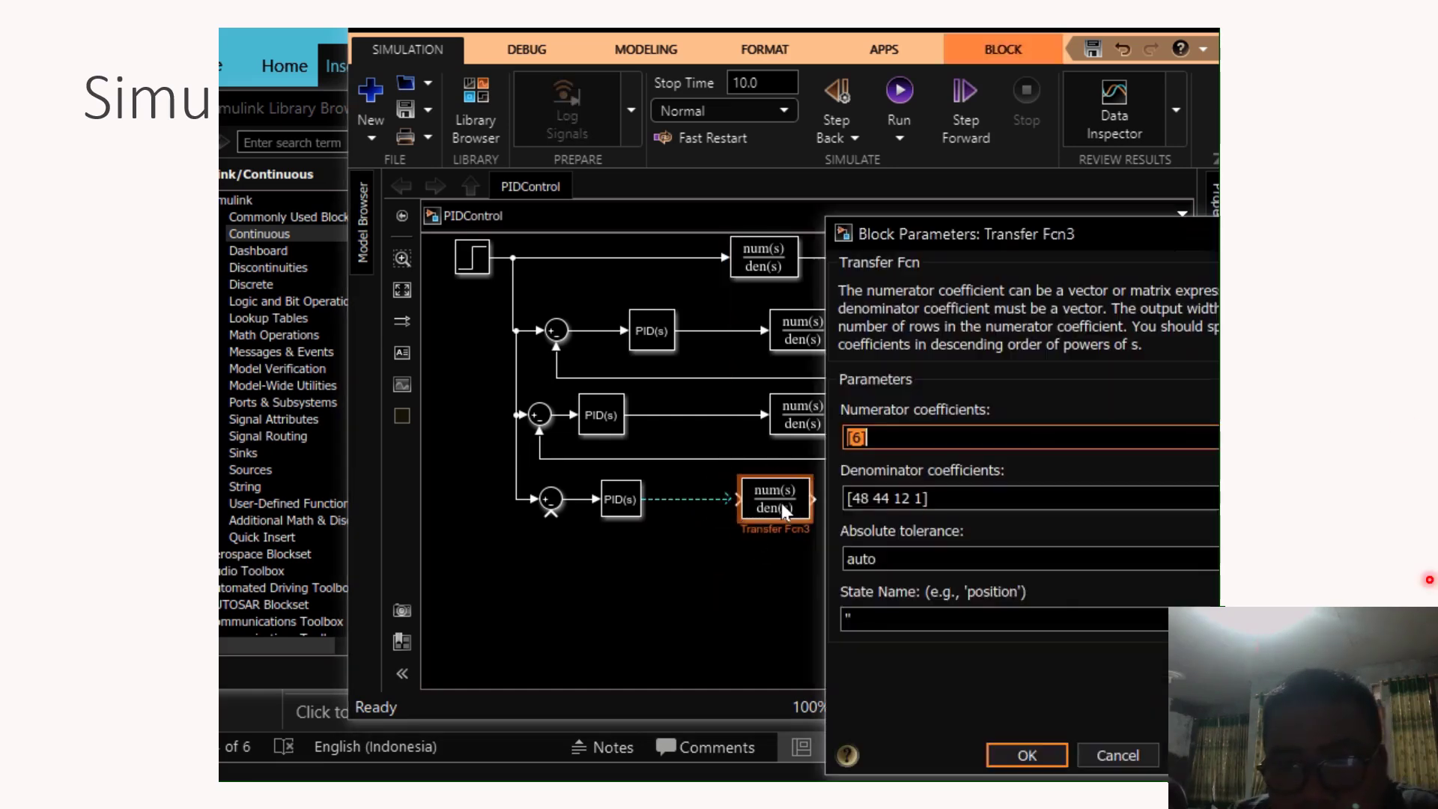
click(1113, 753)
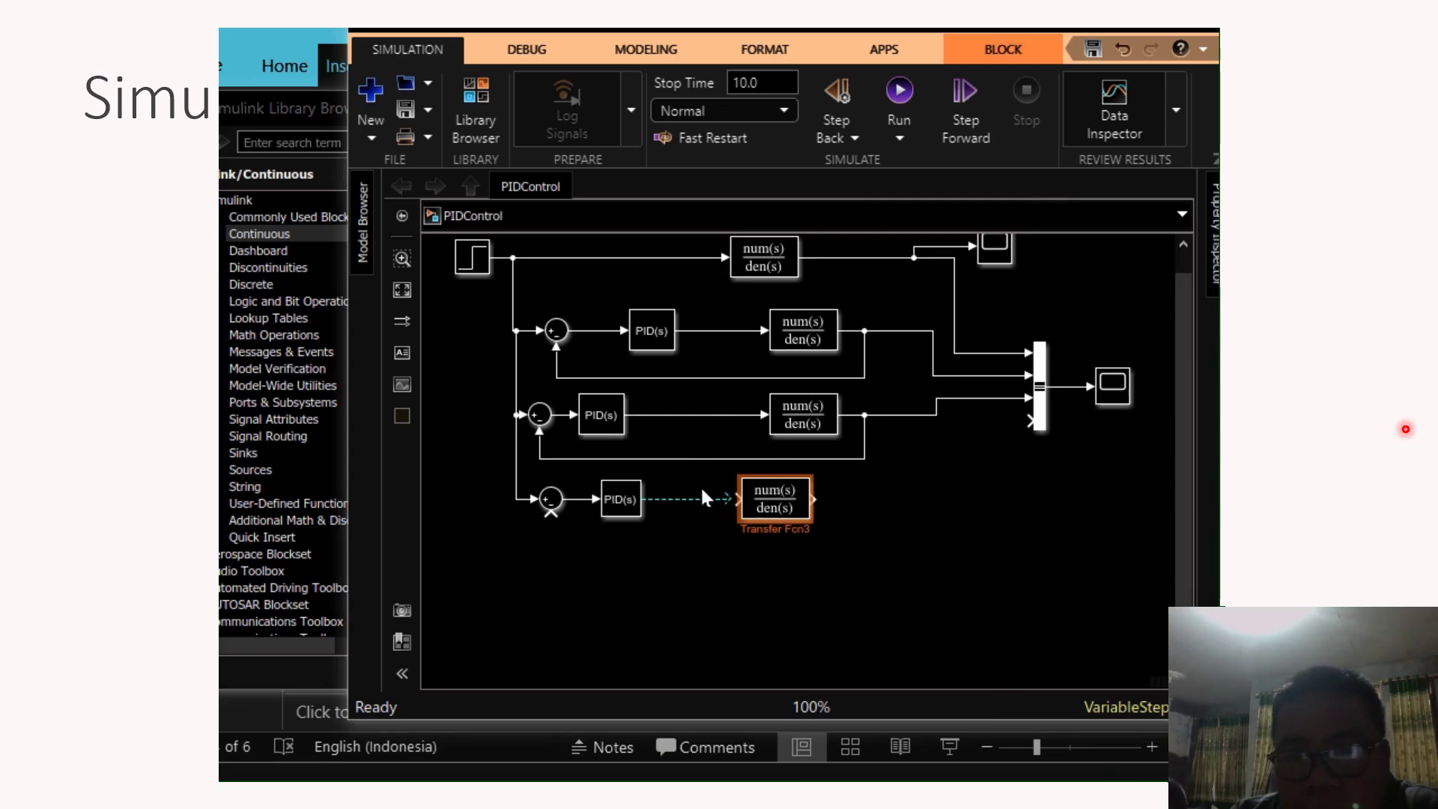
drag(719, 498, 1028, 423)
click(823, 527)
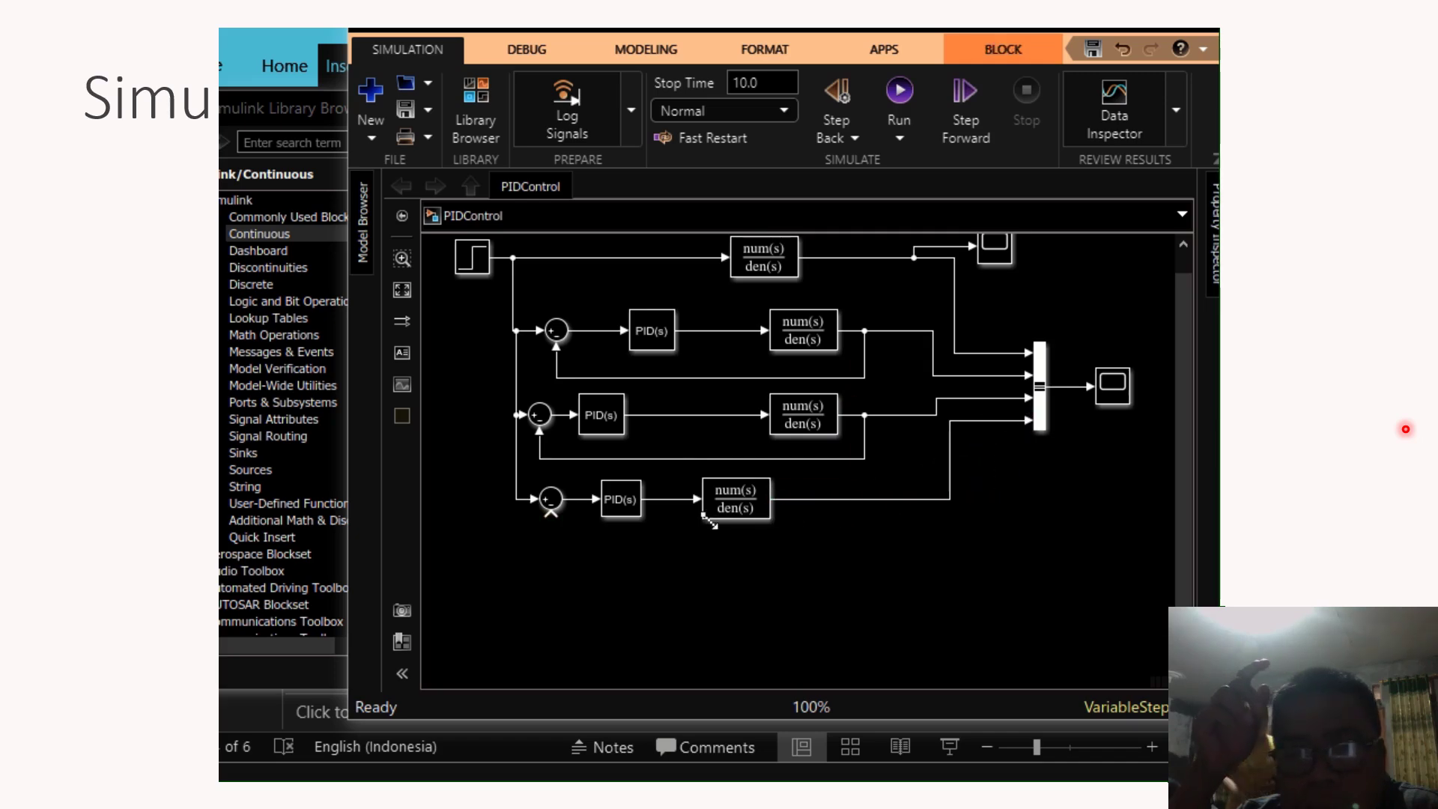
mouse_move(550, 517)
mouse_down()
mouse_move(816, 550)
mouse_move(838, 500)
mouse_up()
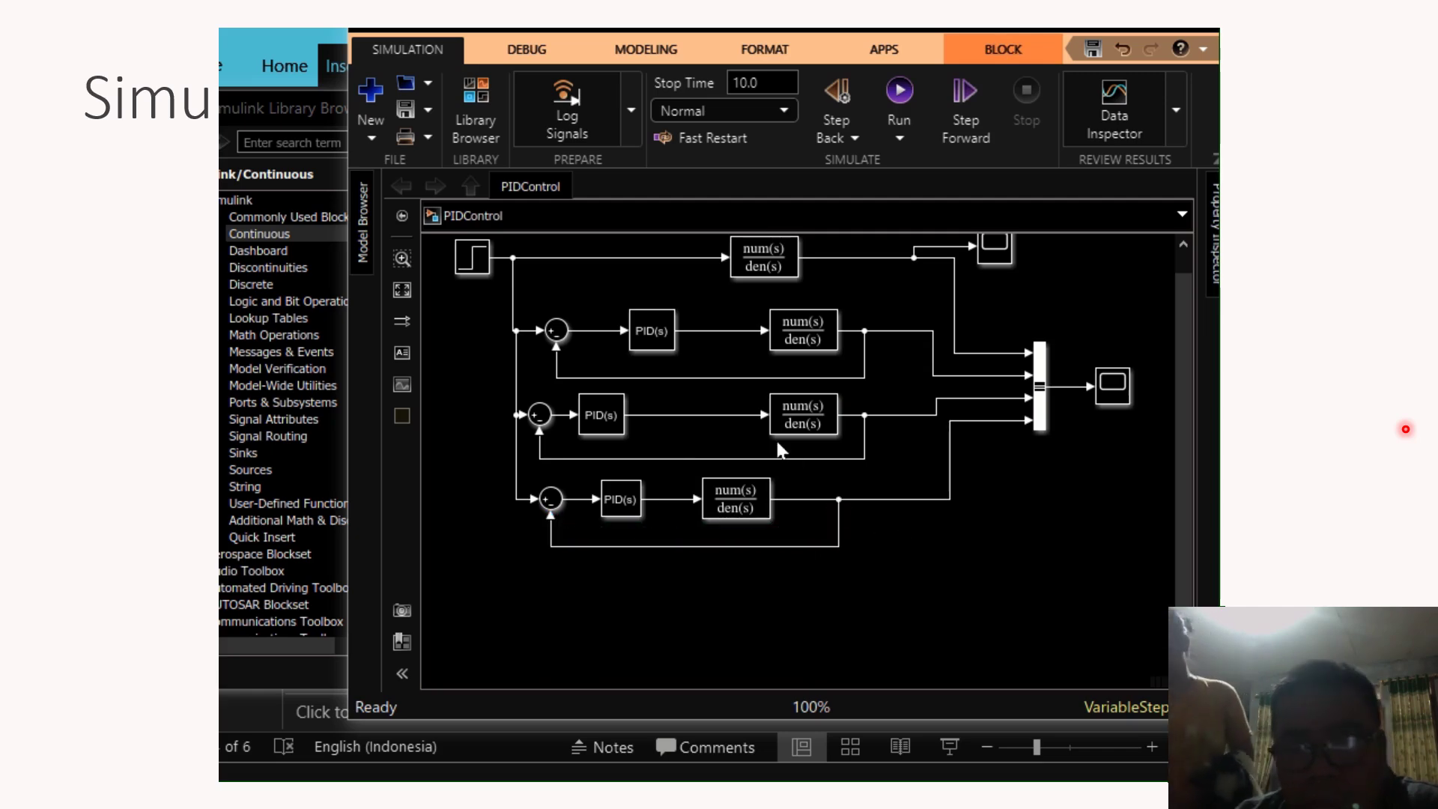
Set the uppermost PID Controller to type P with a proportional gain of 0.835, consulting the Kontroller slide in PowerPoint.
click(771, 271)
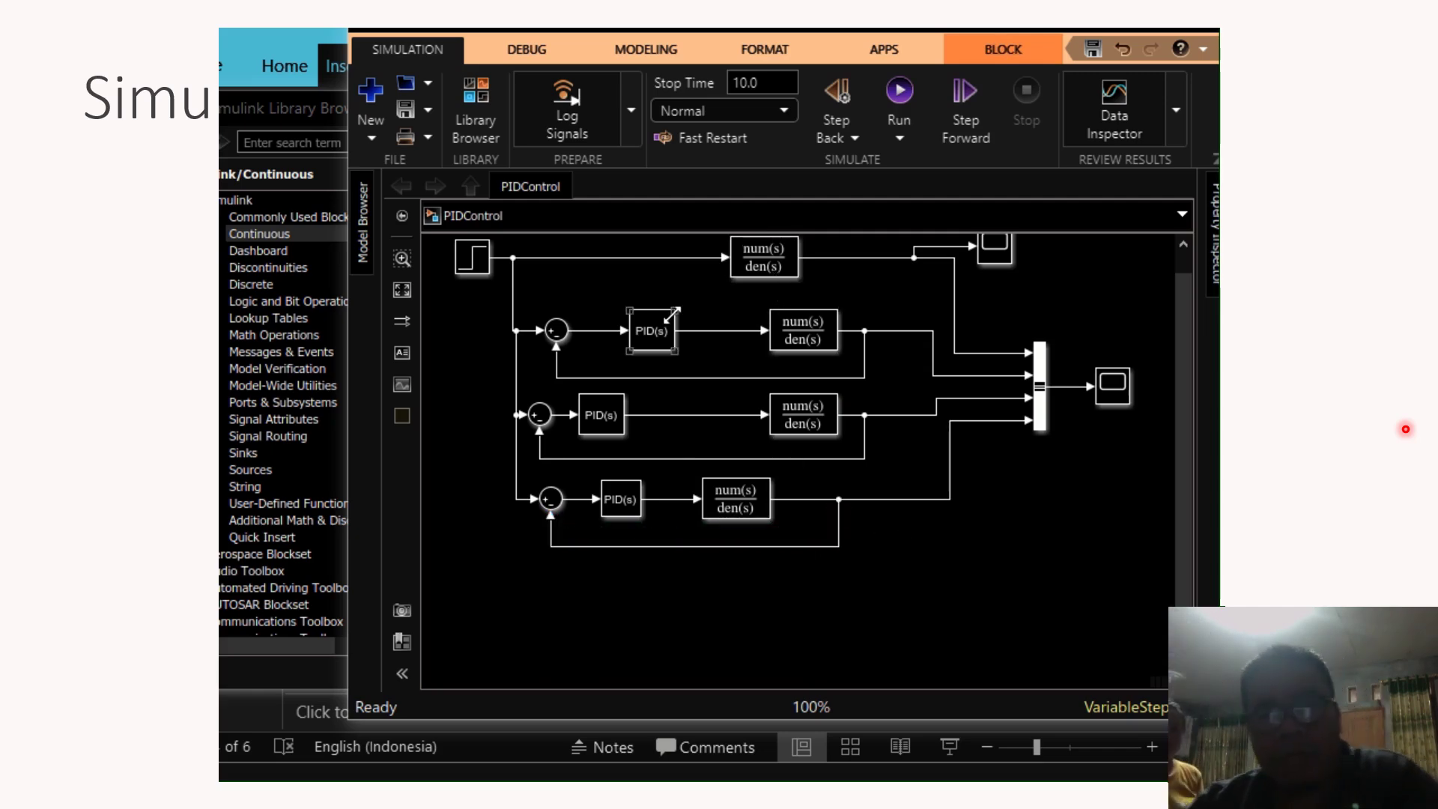
click(590, 338)
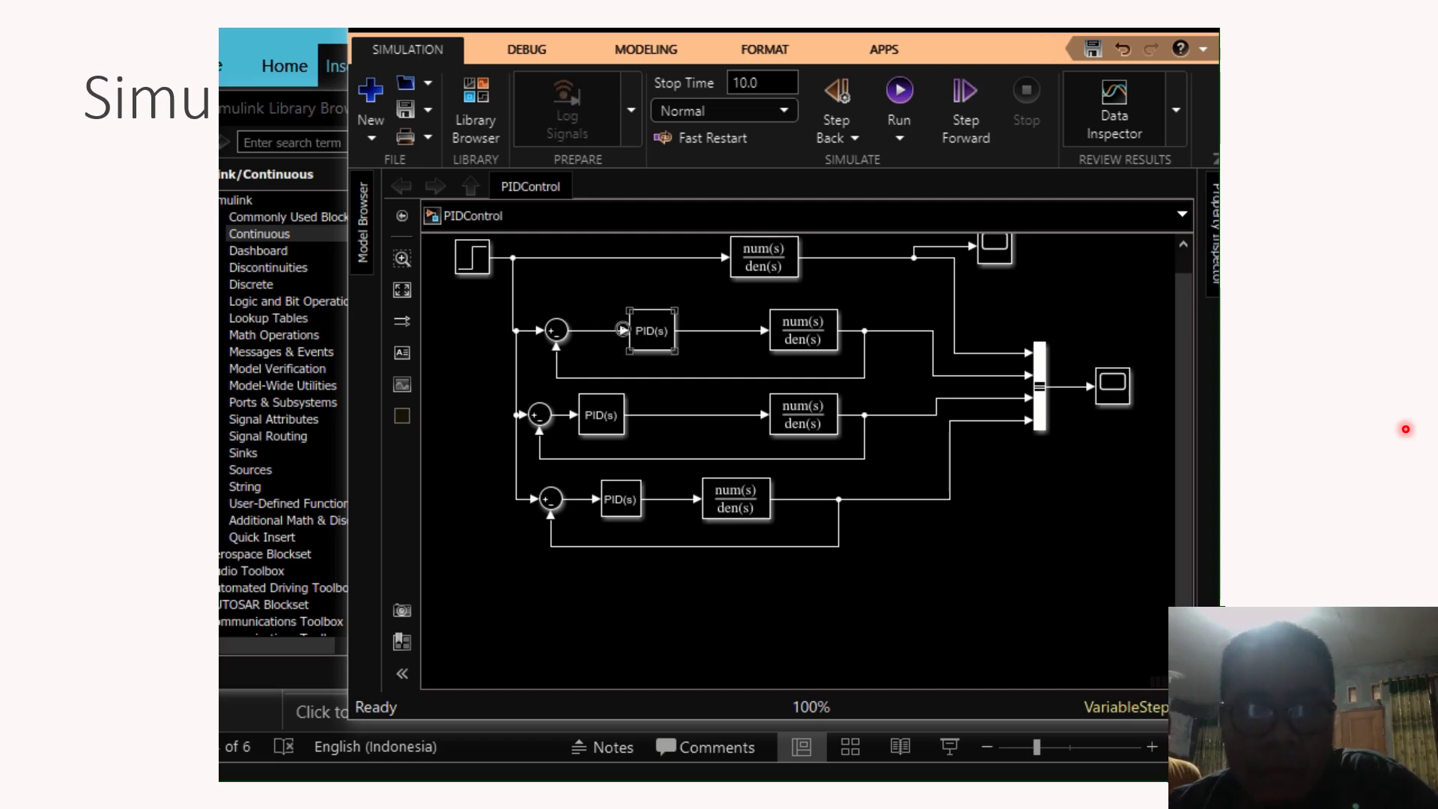
double_click(644, 331)
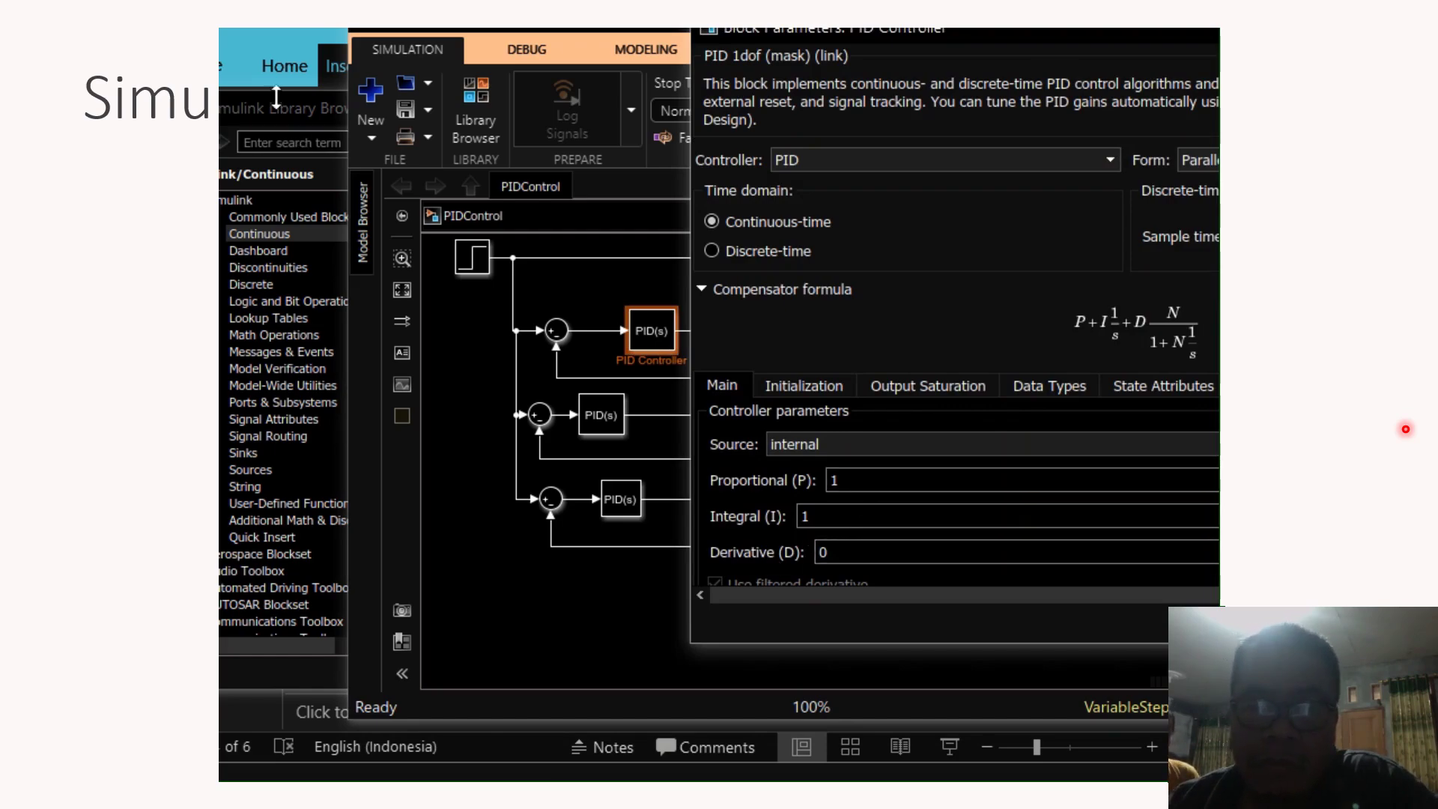
click(286, 44)
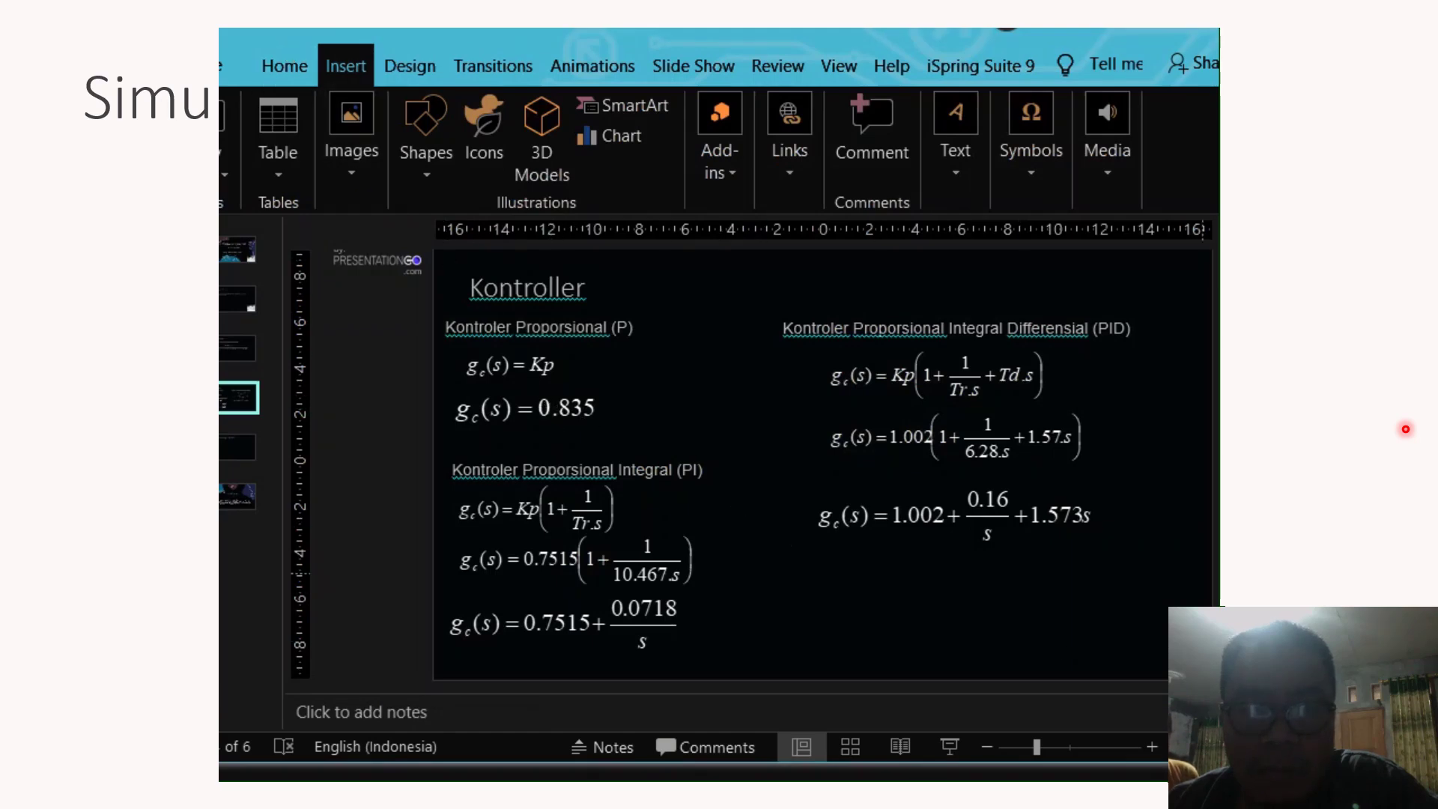
key(alt+Tab)
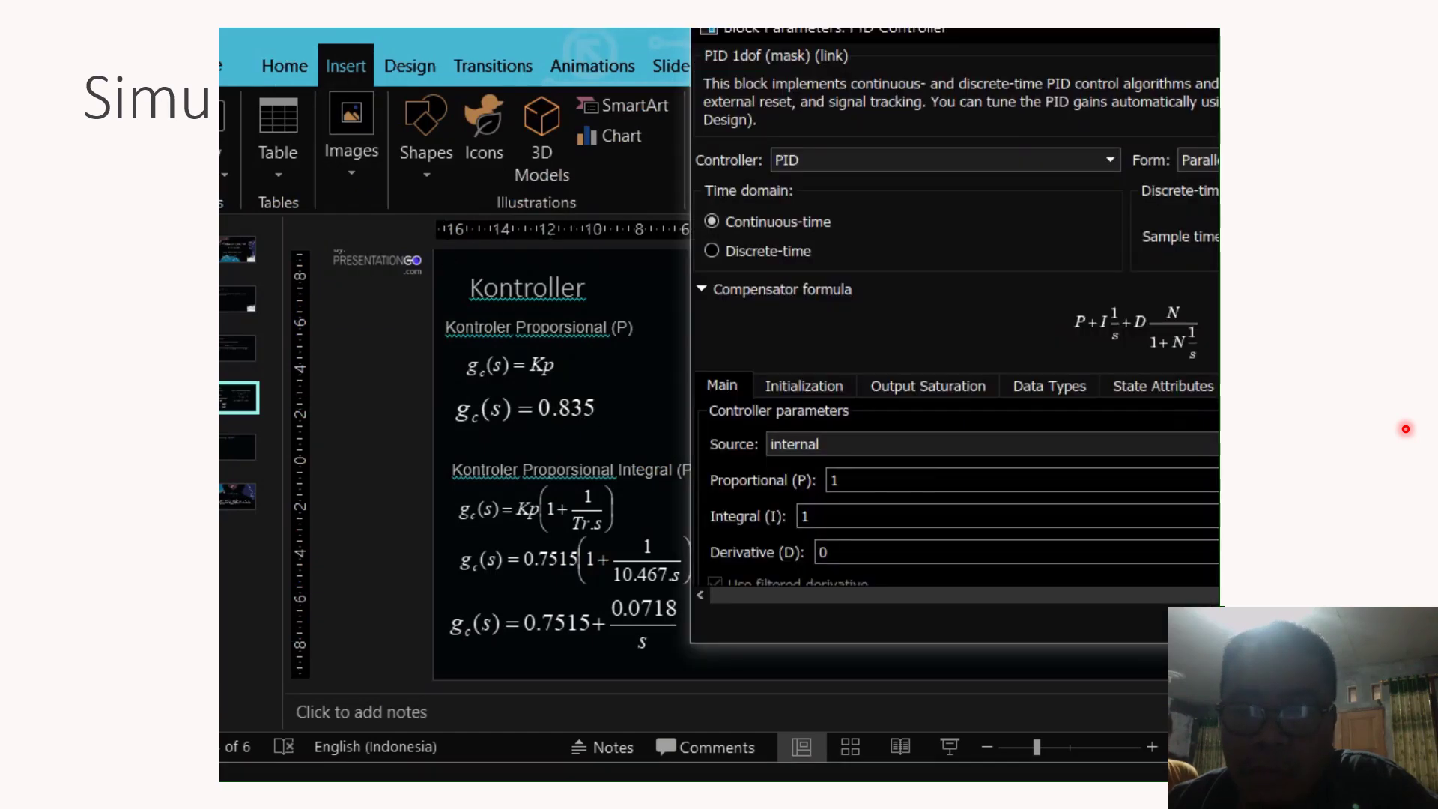
double_click(907, 479)
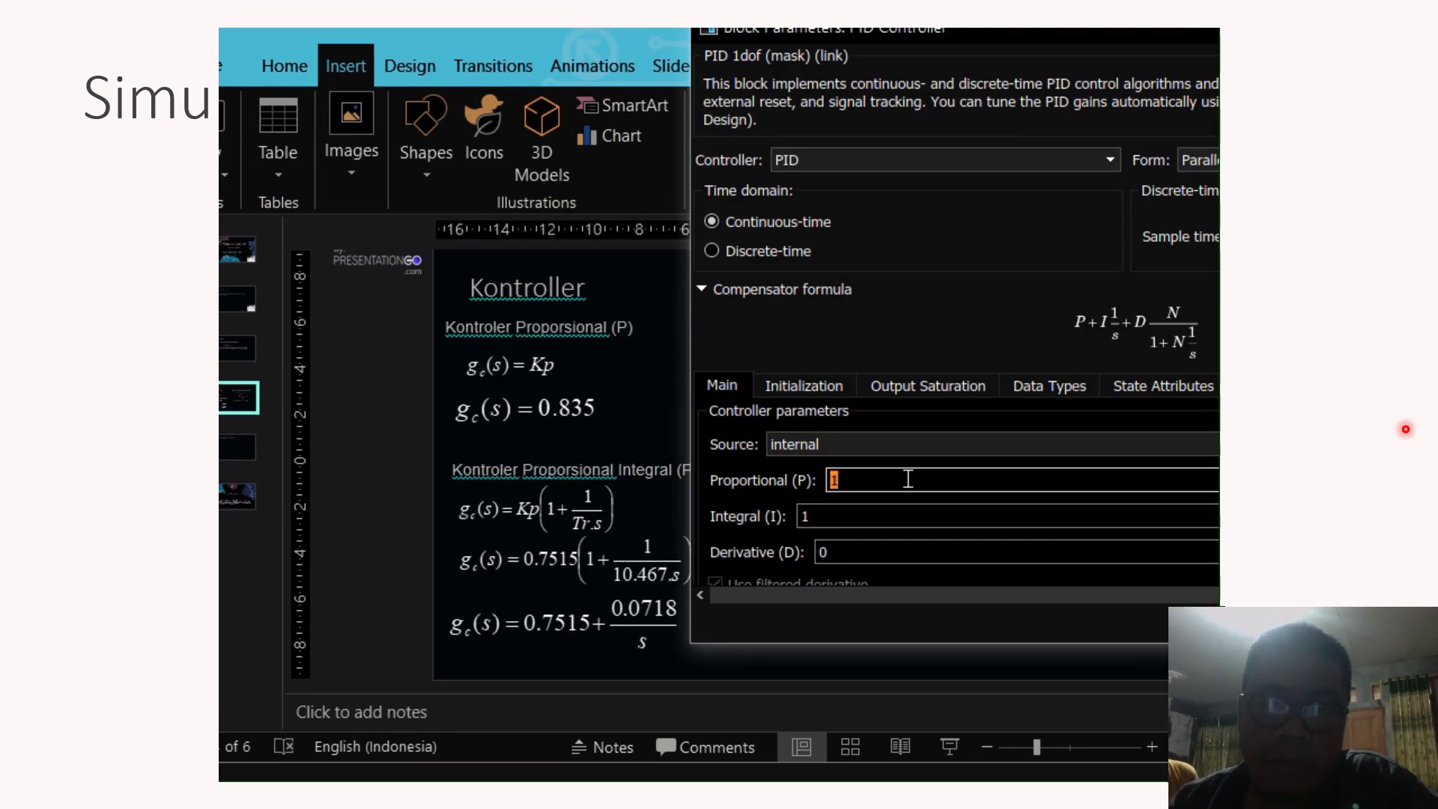
click(1105, 162)
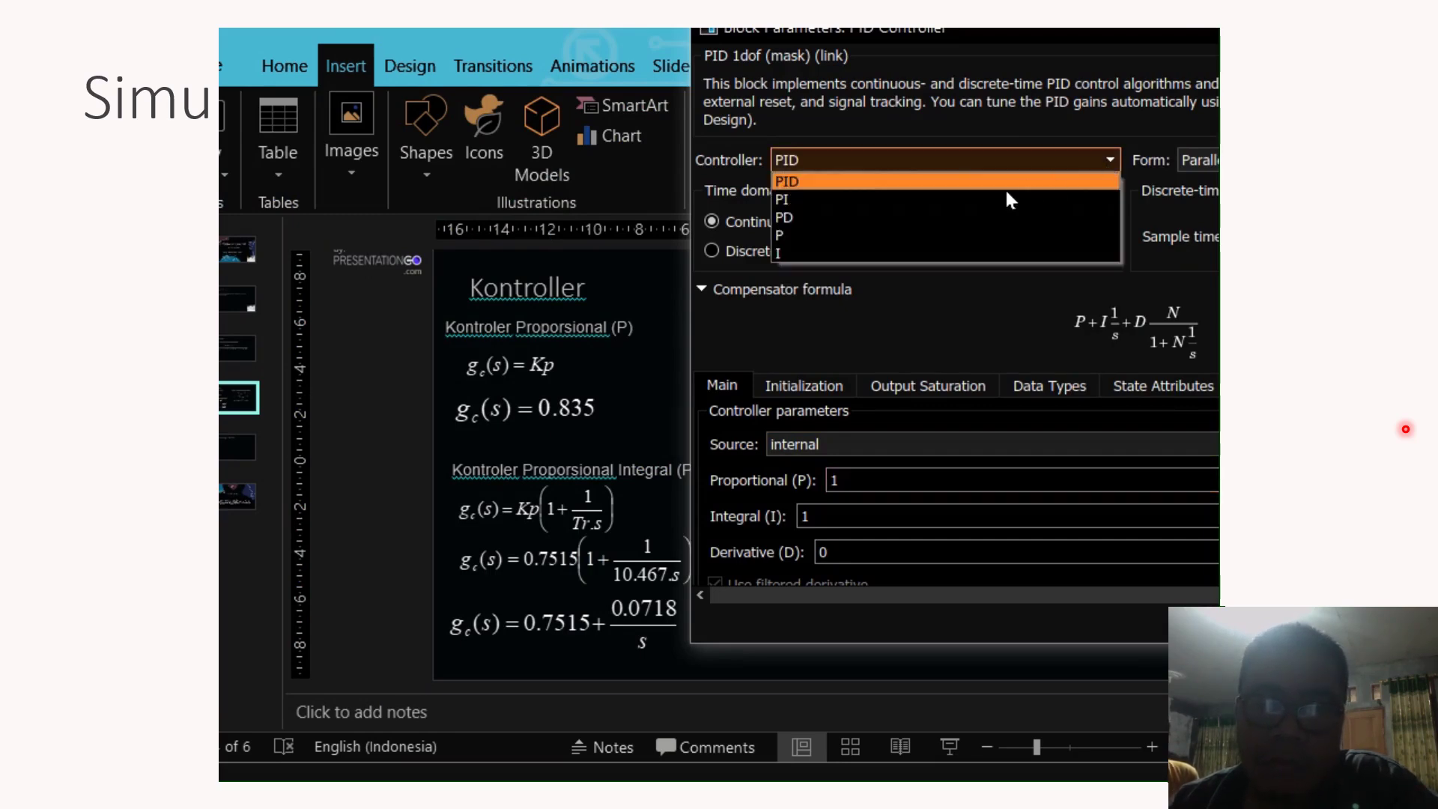
click(965, 236)
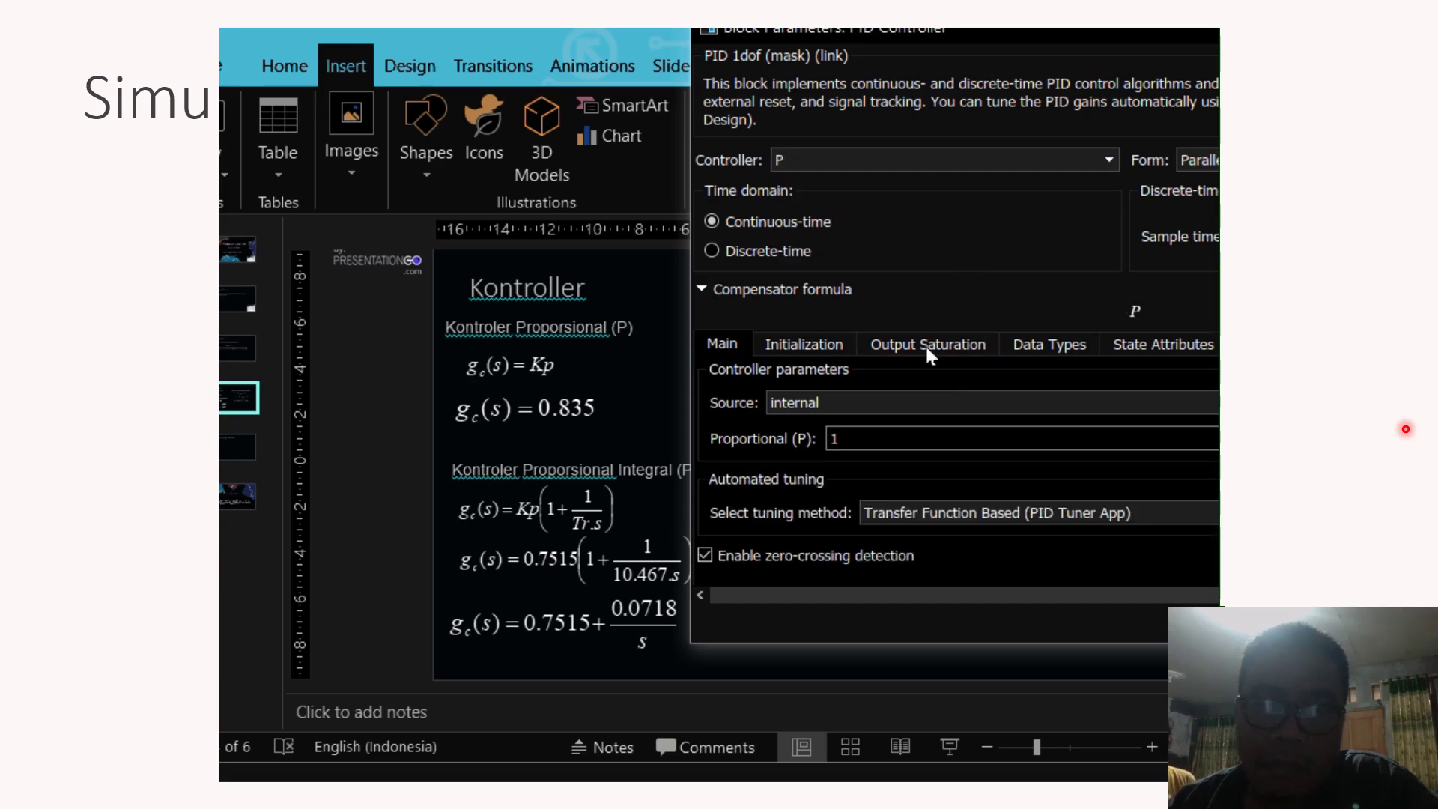
drag(961, 55, 613, 85)
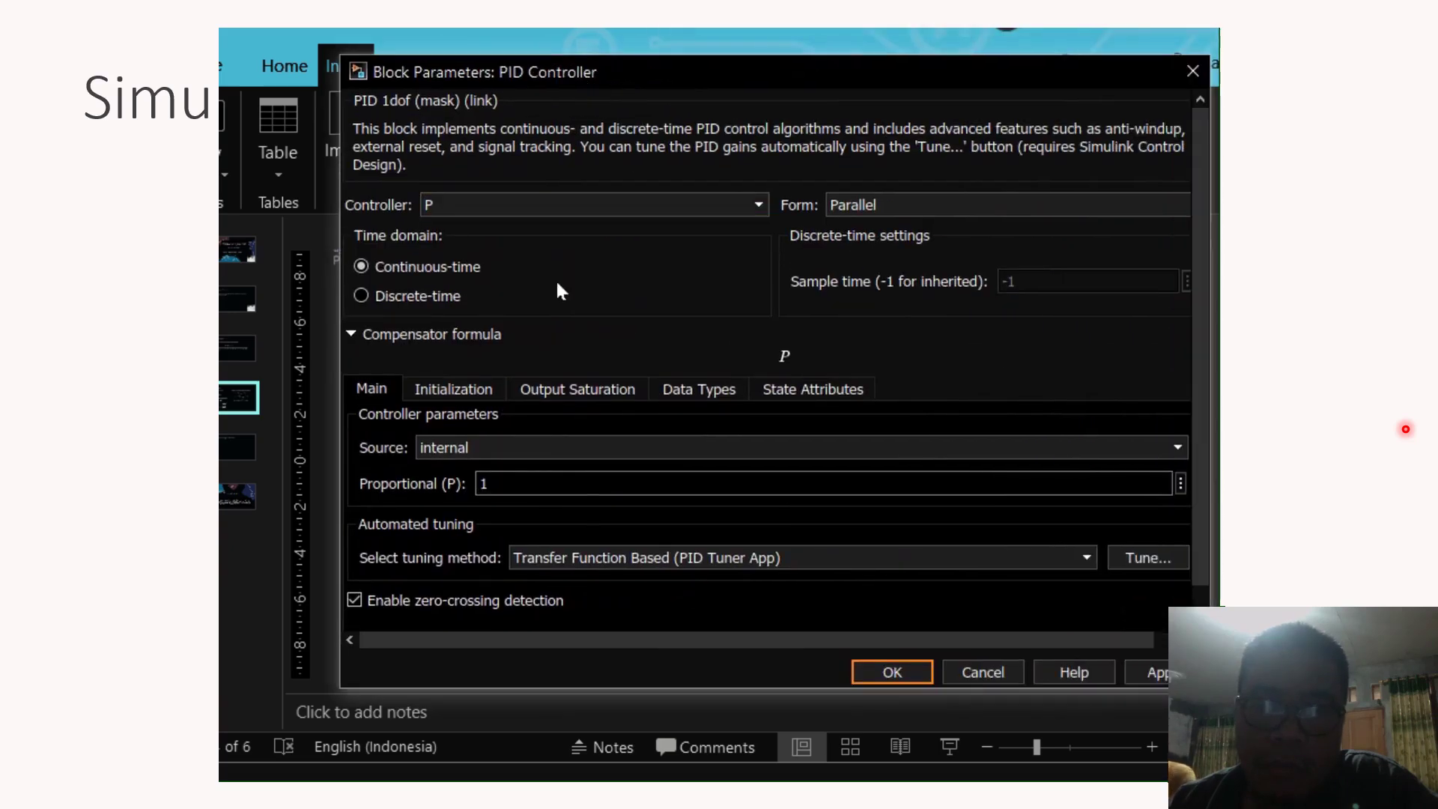
double_click(541, 477)
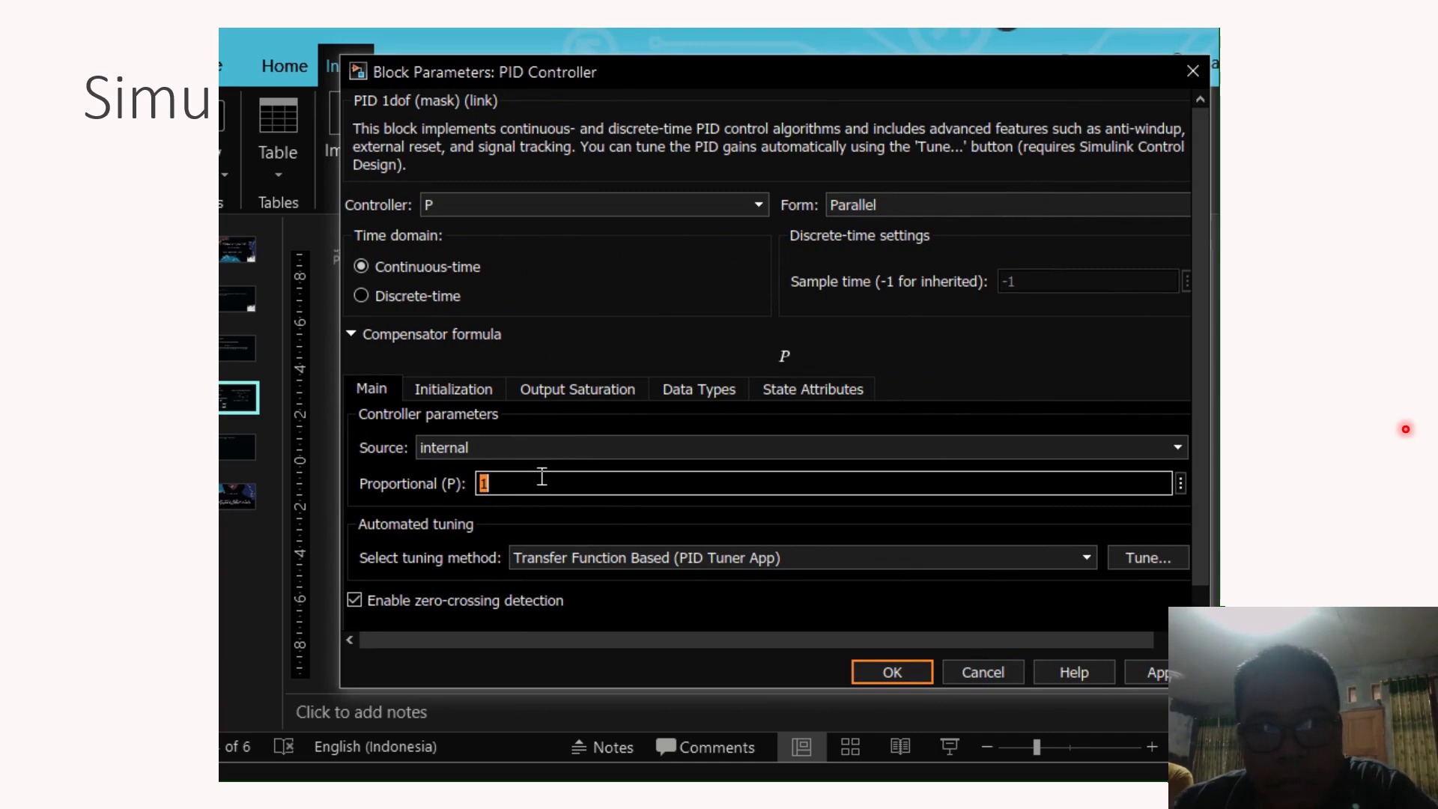
text(0.835)
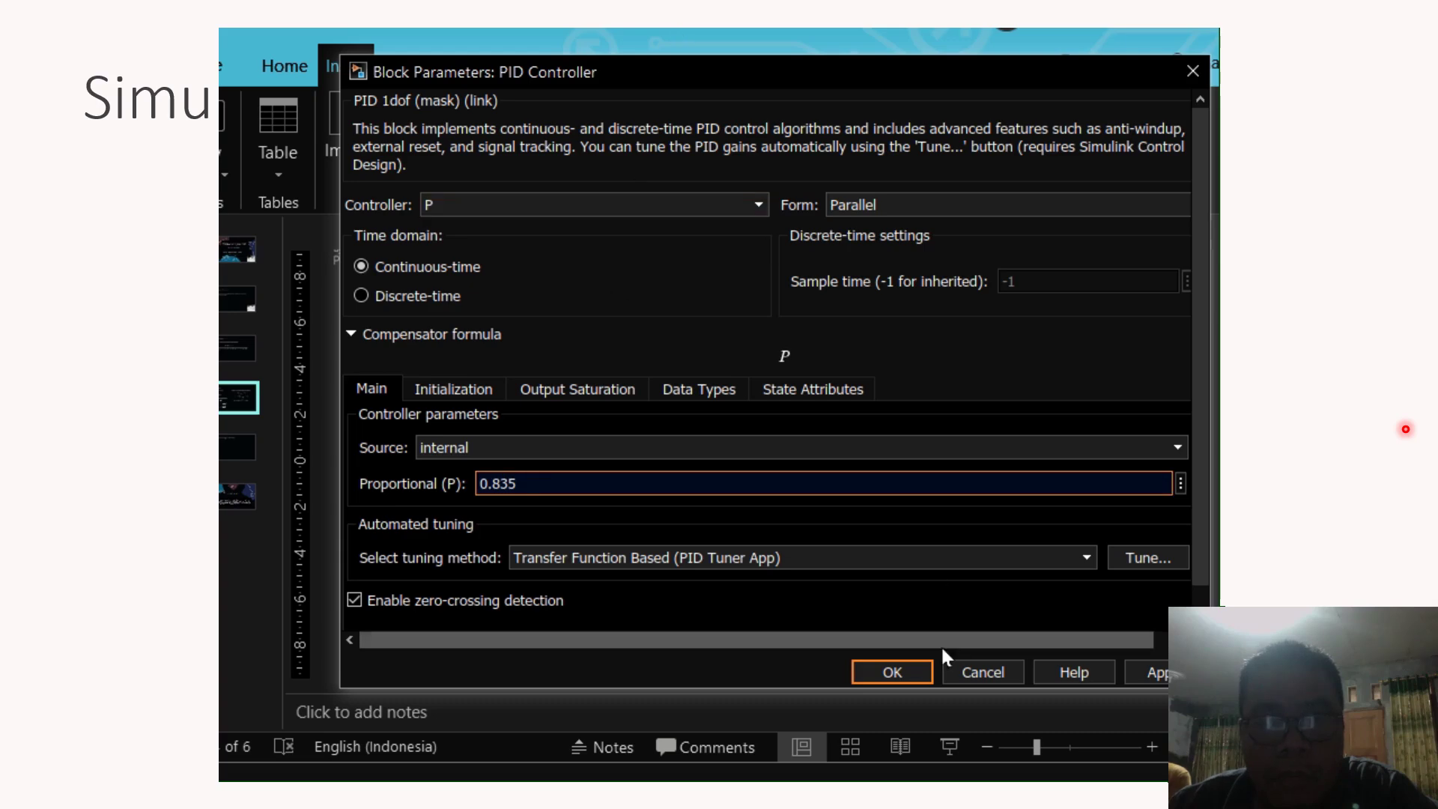
click(891, 672)
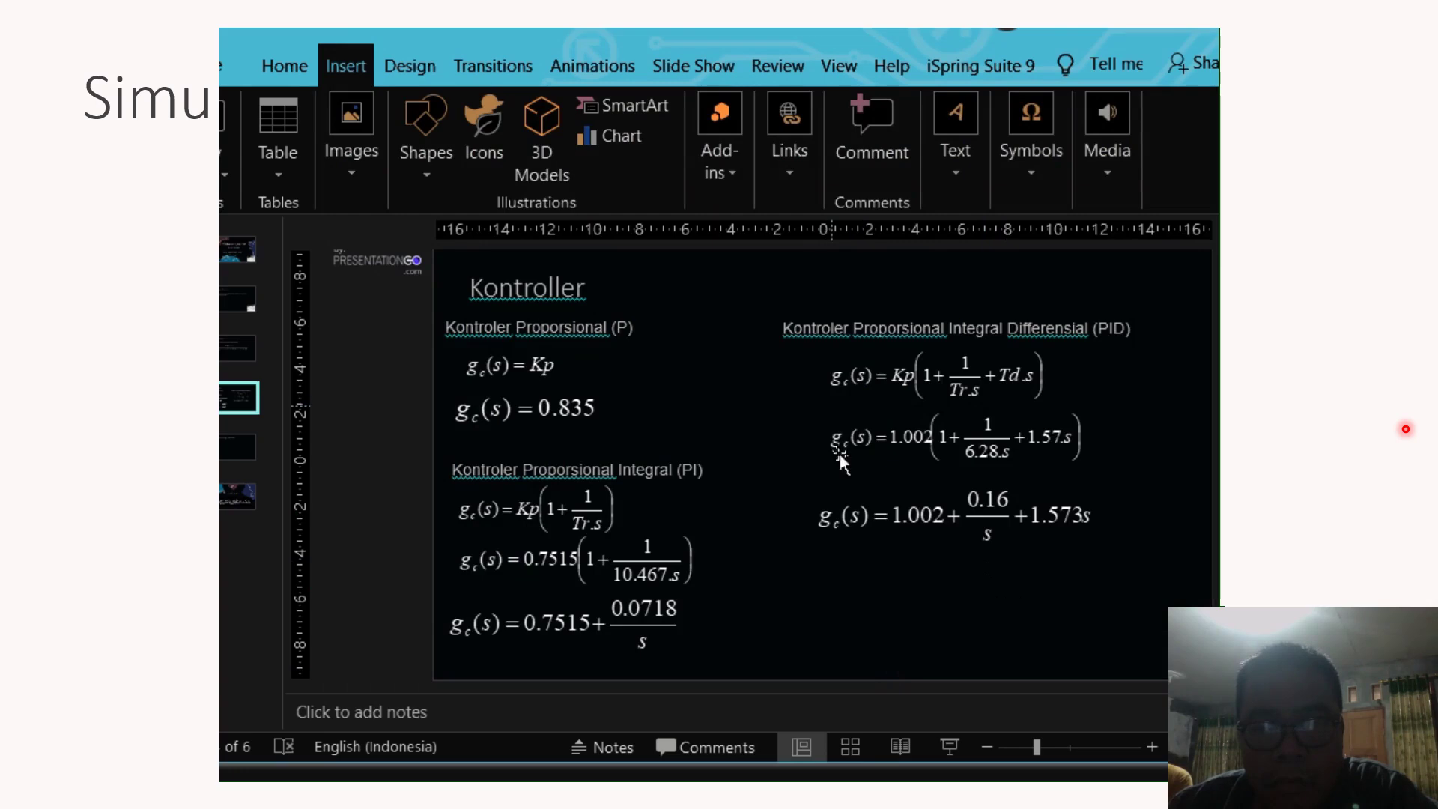
mouse_move(965, 794)
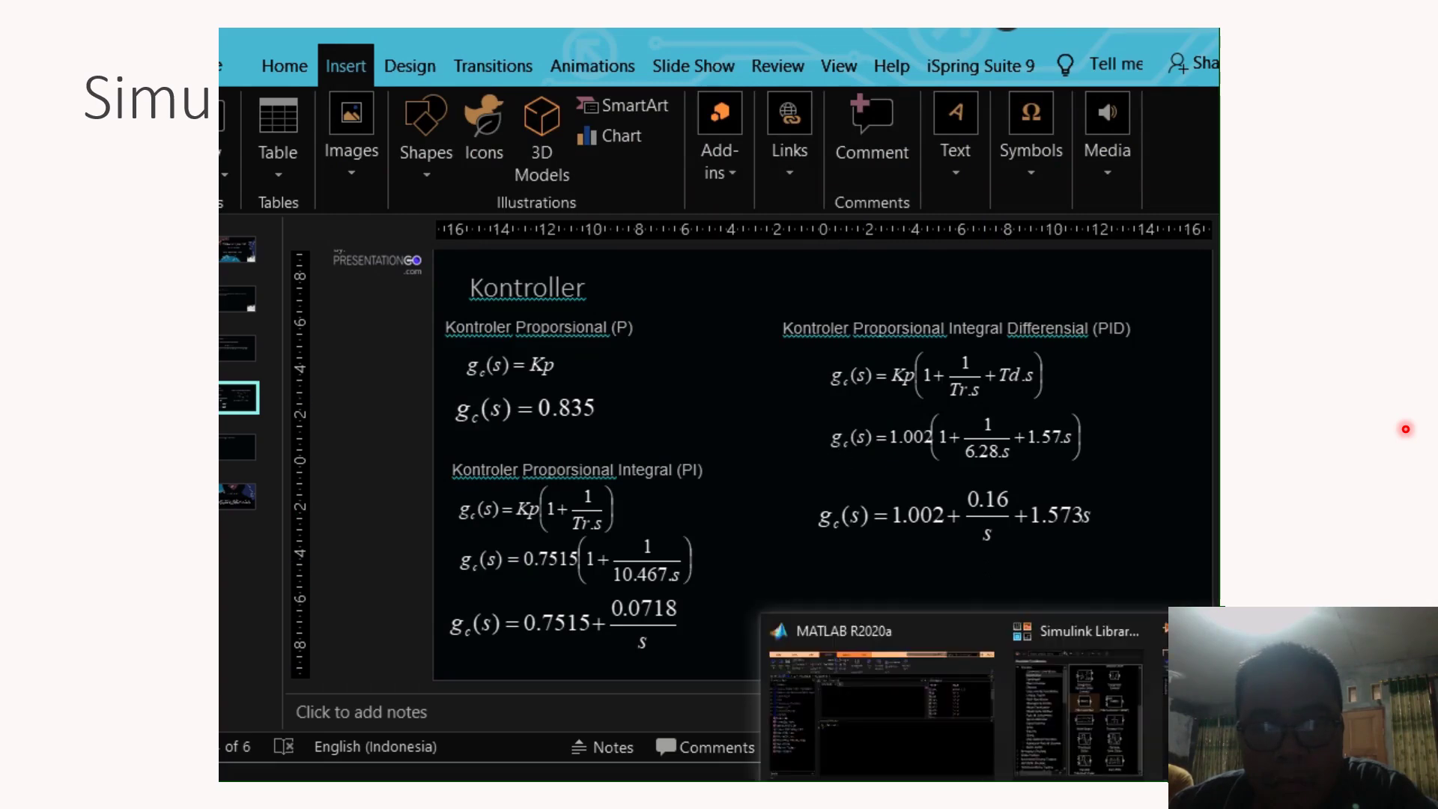
Switch back to the PIDControl model and rename the uppermost controller block as P Controller.
click(1205, 711)
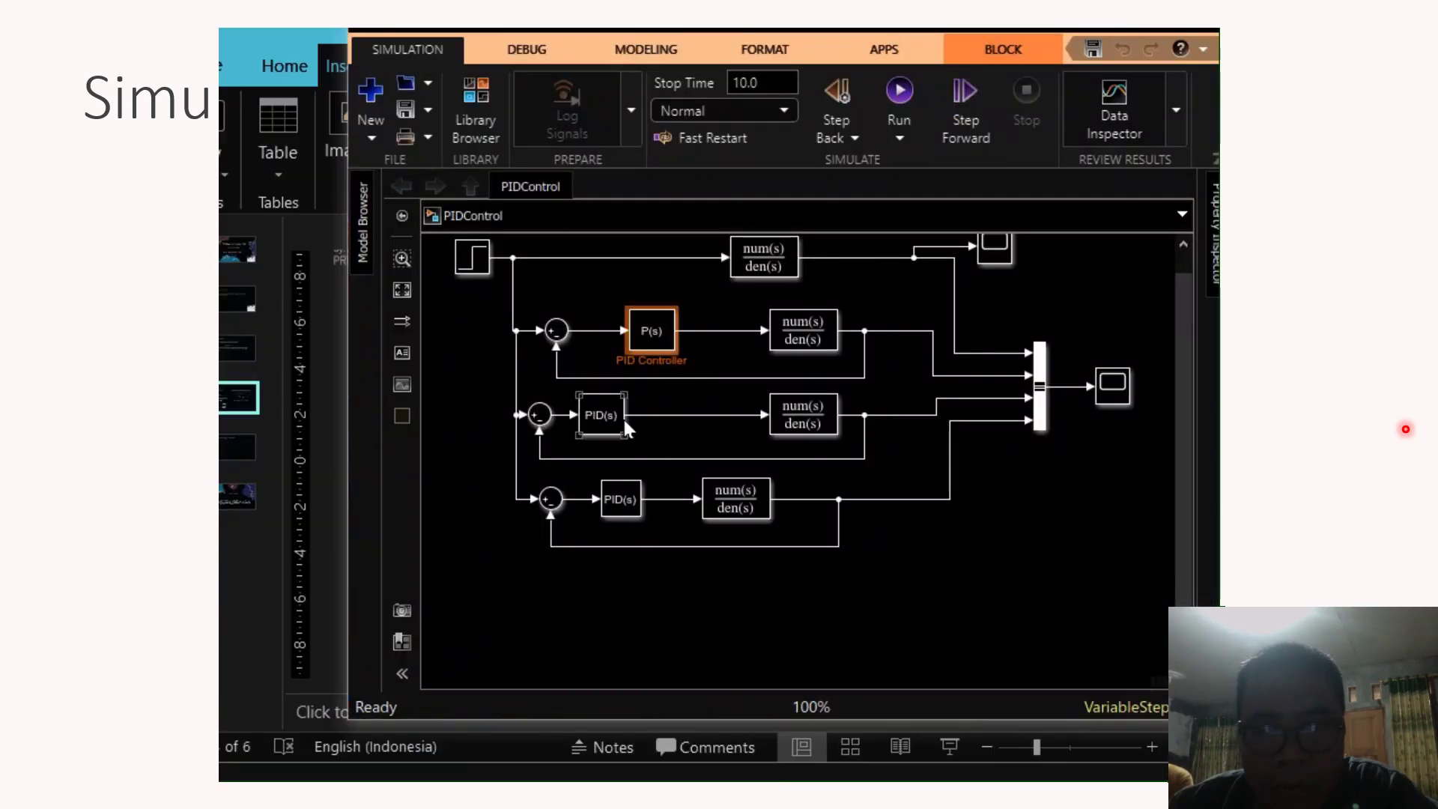
click(648, 333)
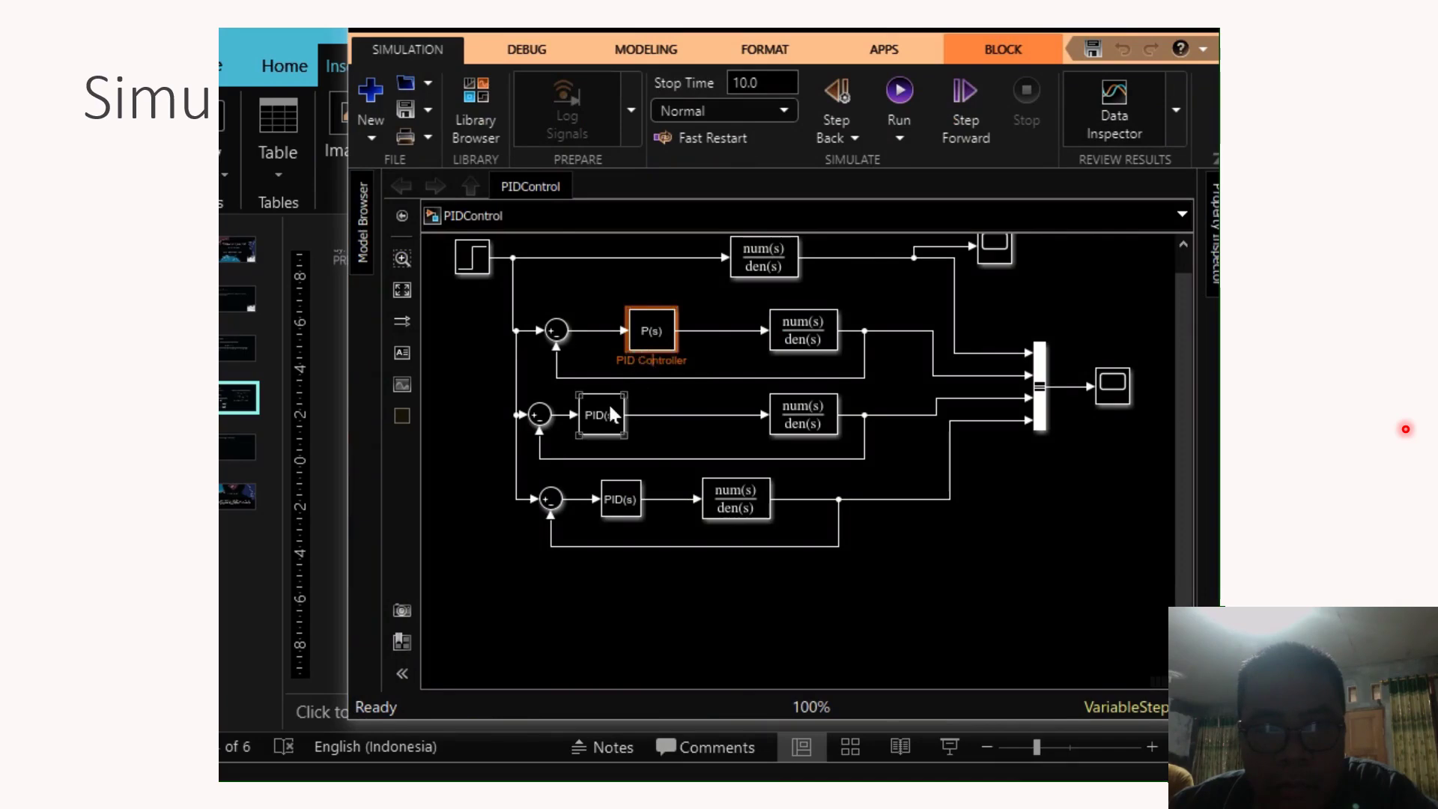
click(651, 338)
drag(629, 365, 707, 330)
click(654, 336)
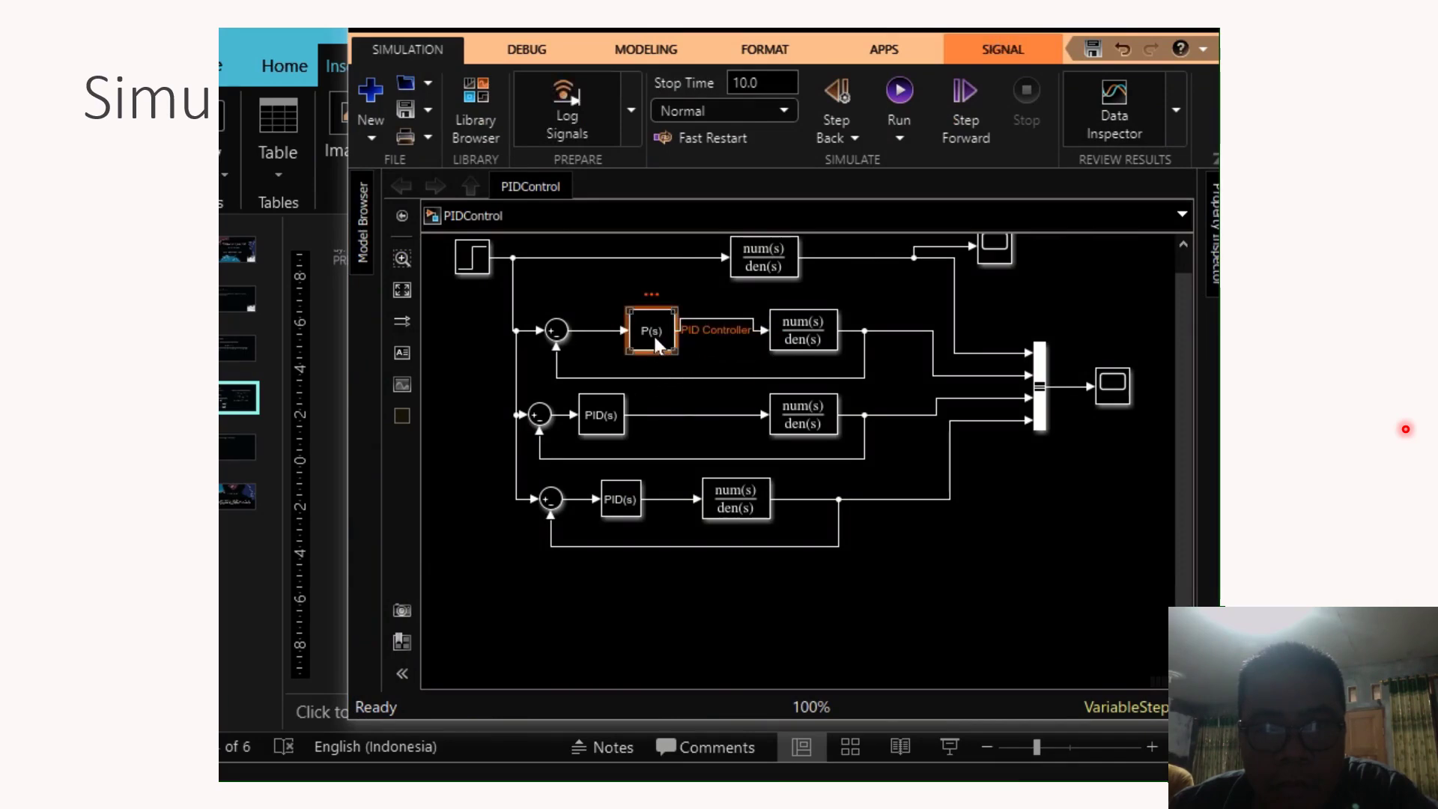
double_click(699, 336)
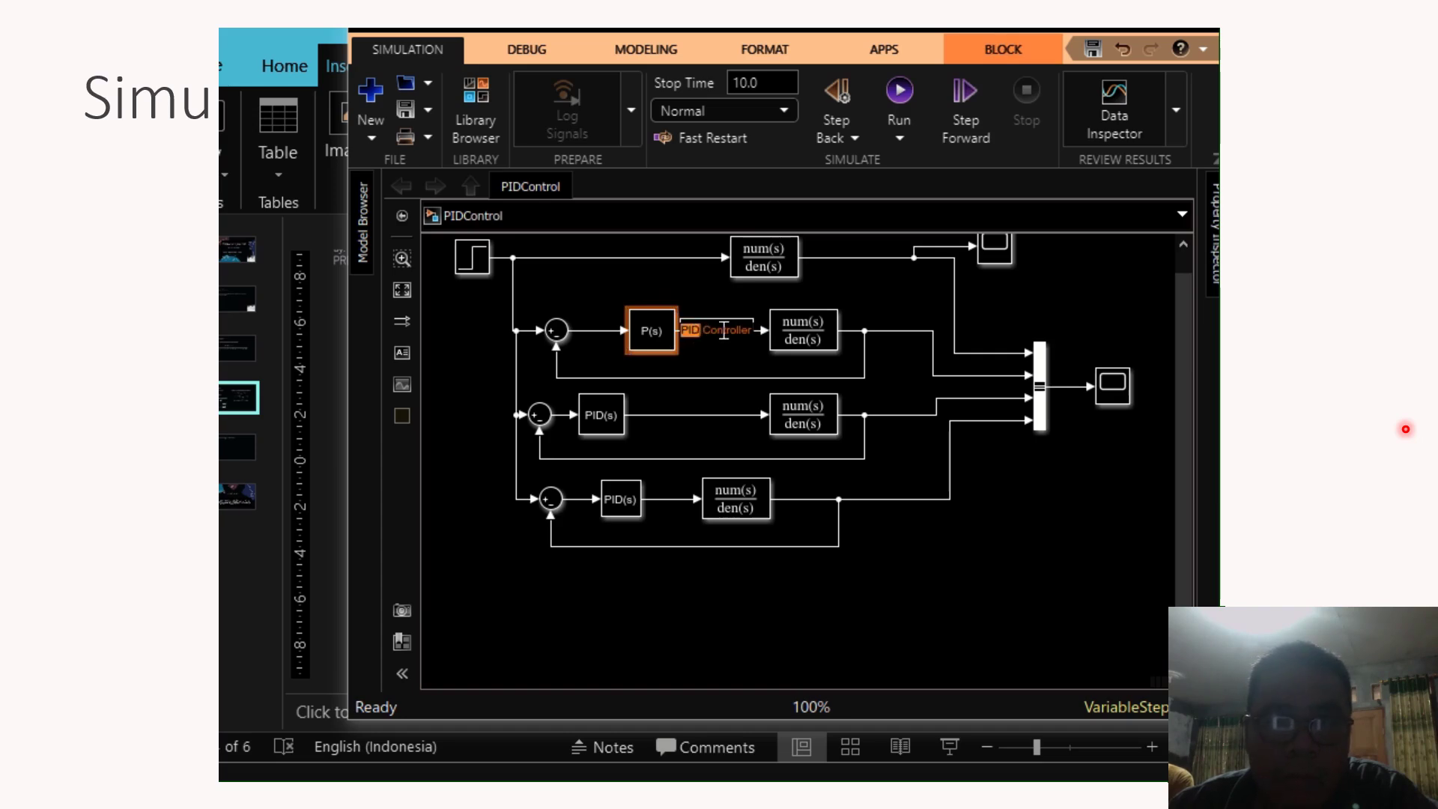
text(P)
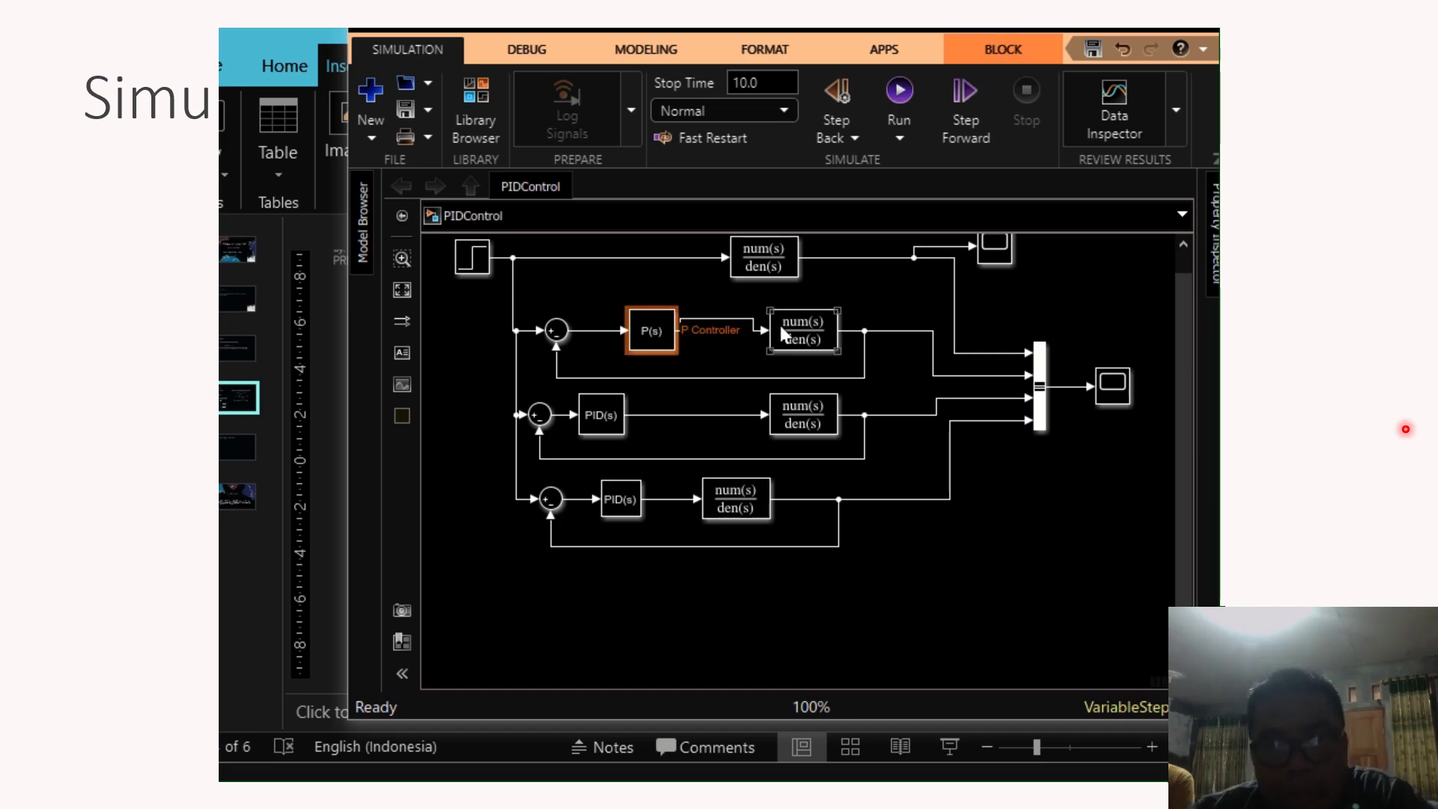
click(748, 355)
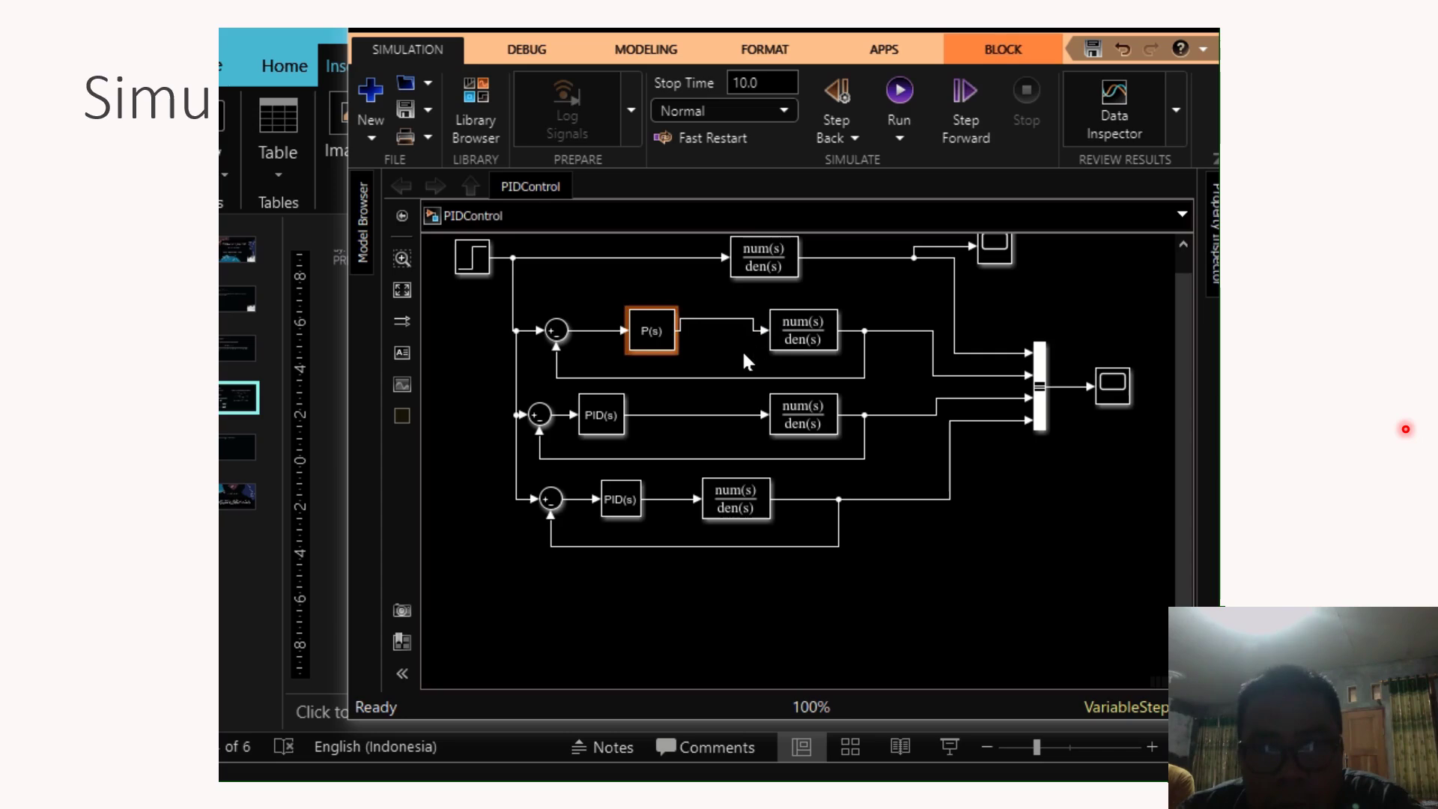
Move the P Controller's name label off the signal line to directly below its block.
click(723, 329)
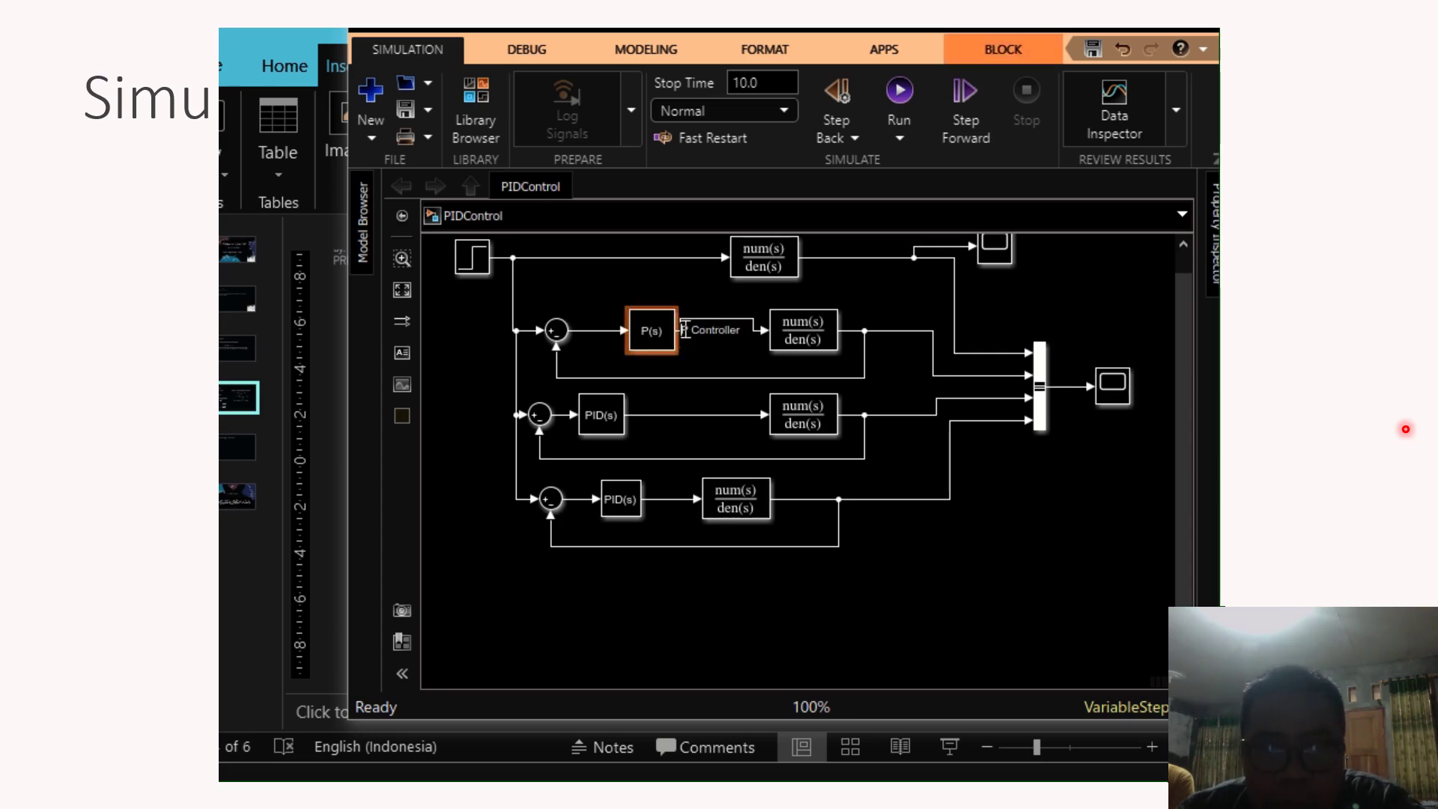
drag(693, 330, 739, 333)
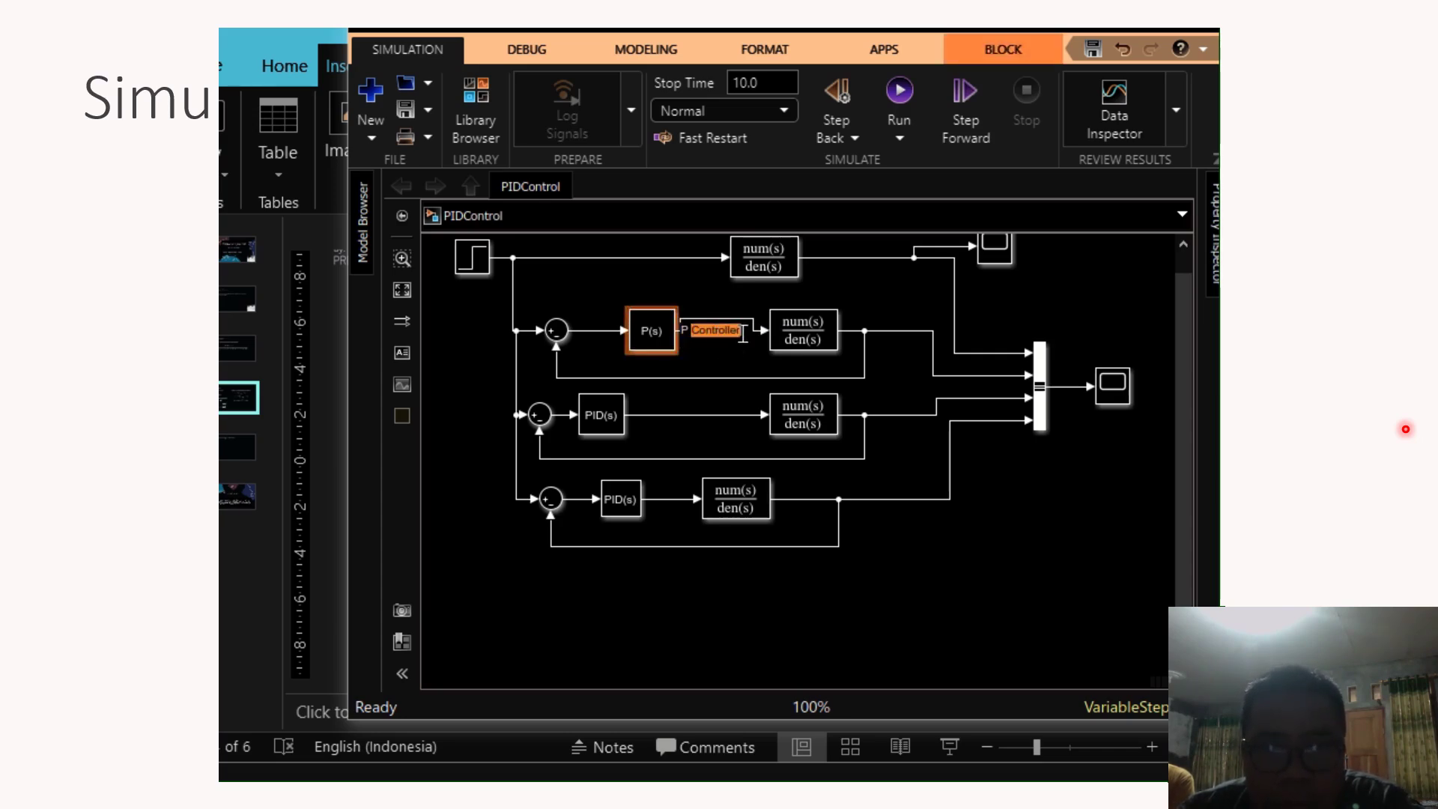
click(659, 334)
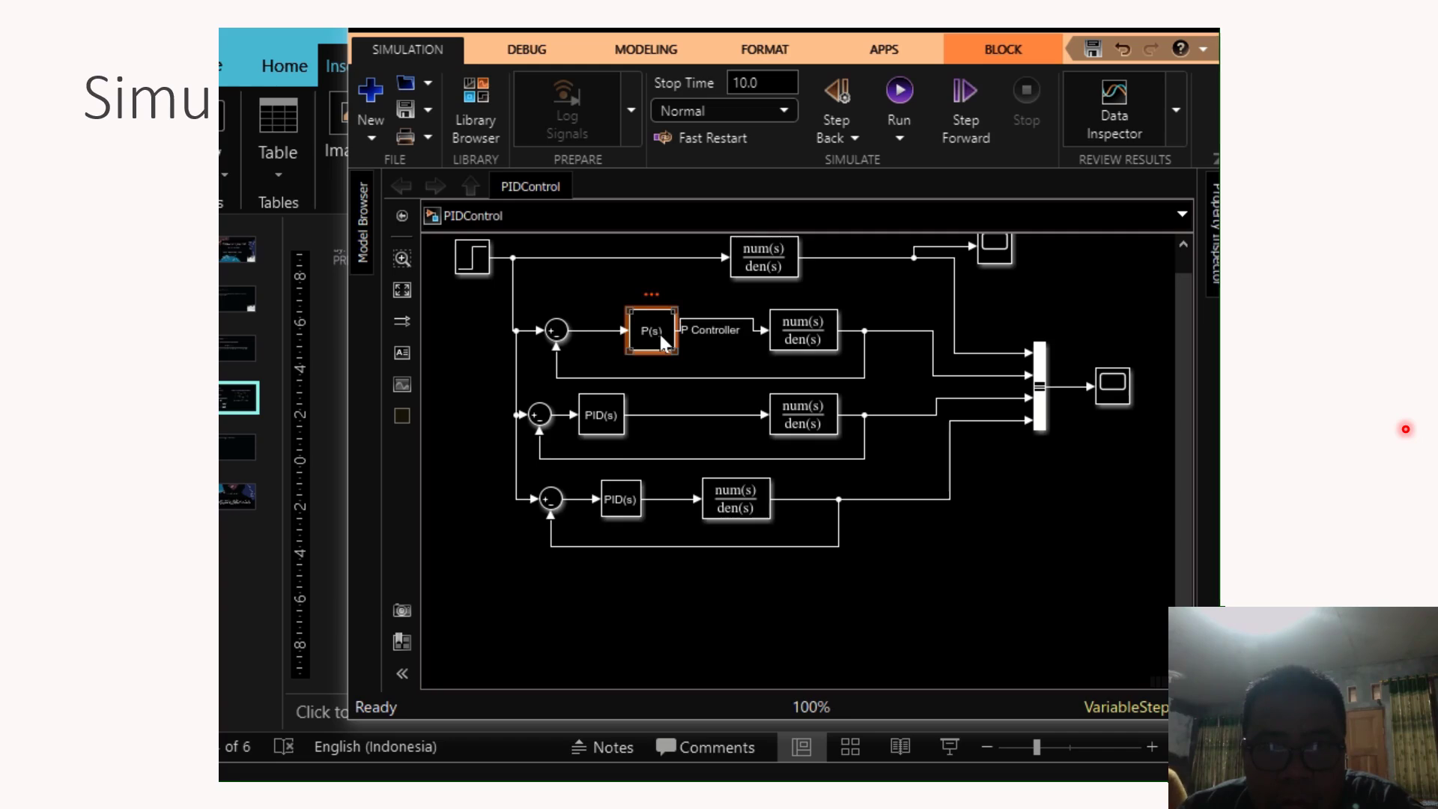
double_click(660, 333)
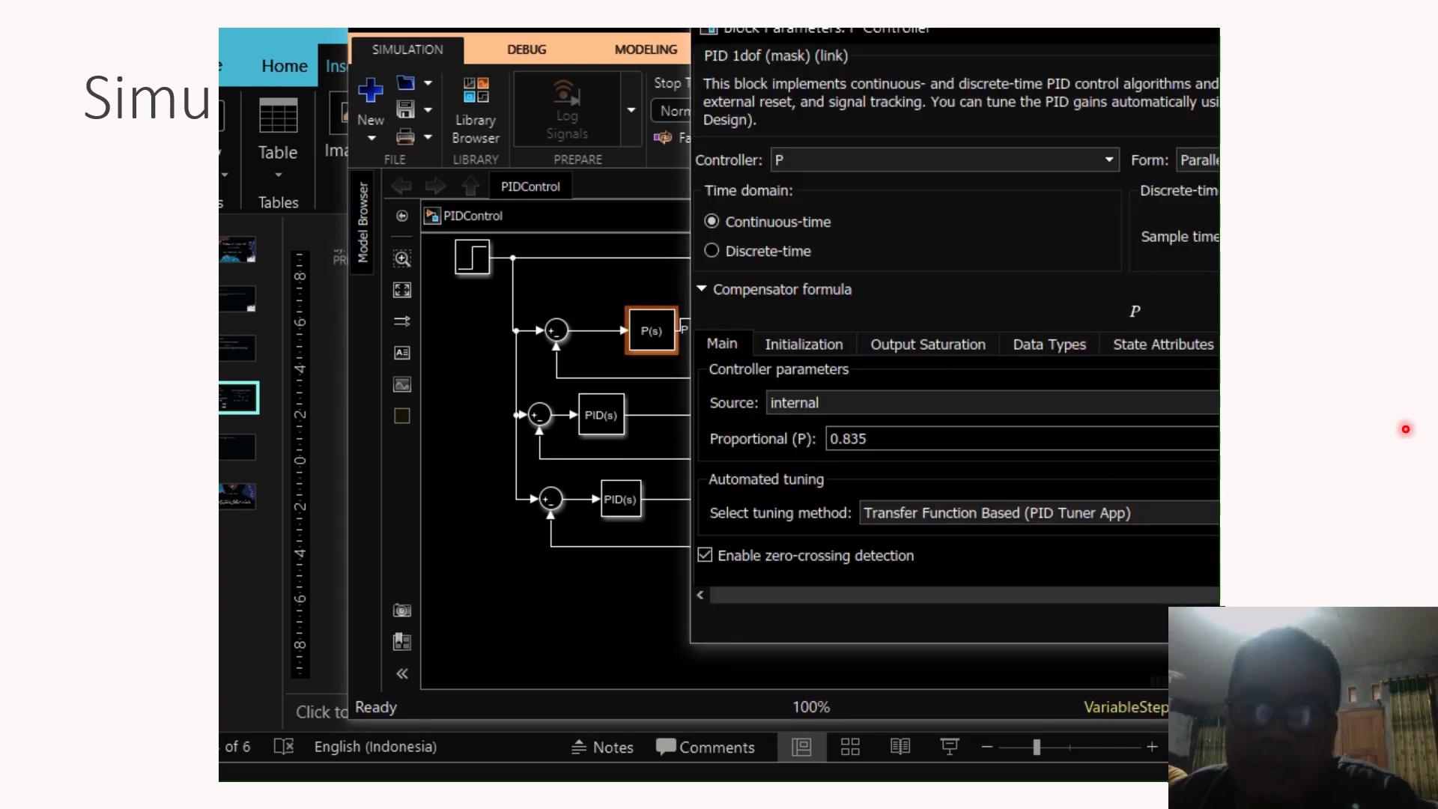
key(Escape)
click(703, 348)
click(706, 330)
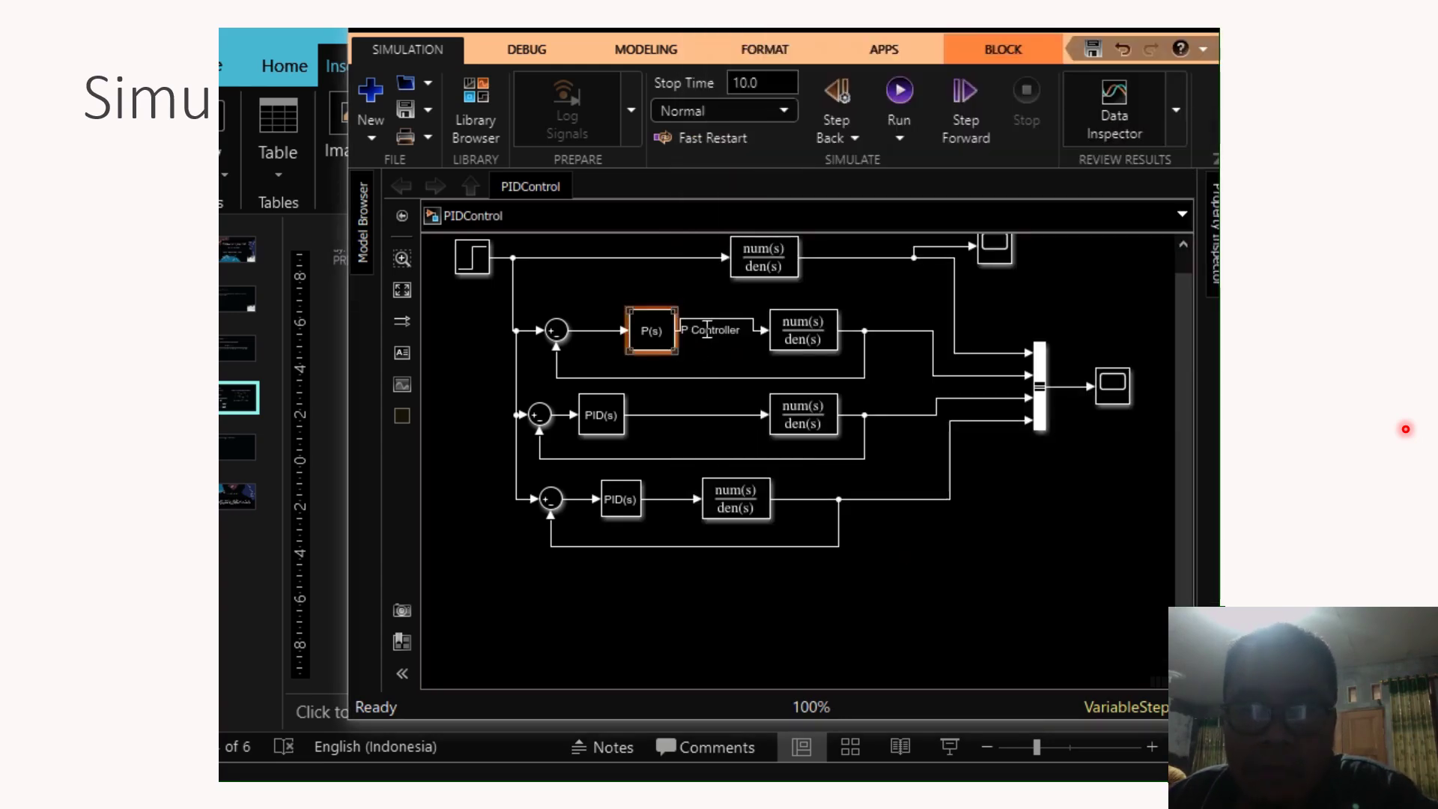
click(699, 374)
click(739, 326)
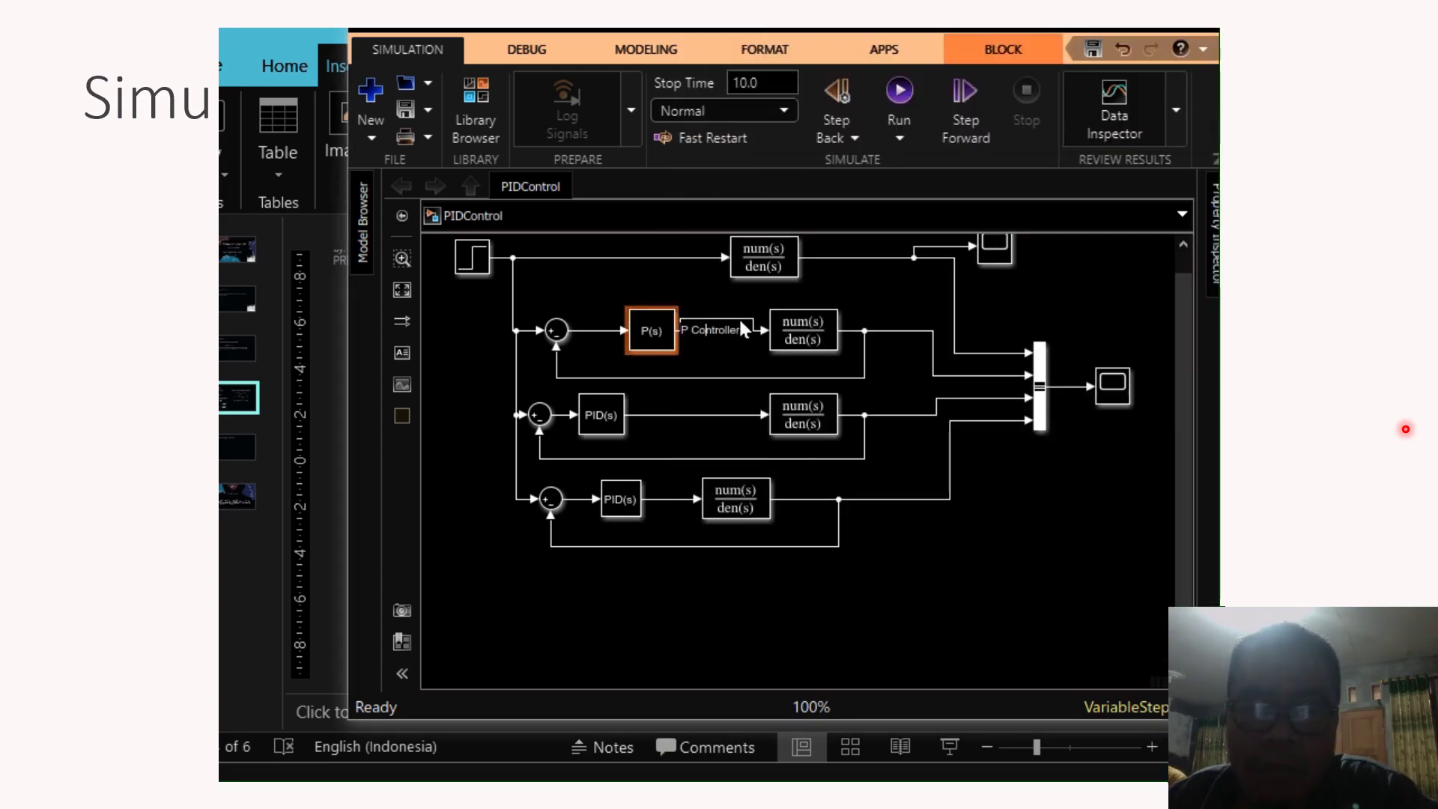
double_click(692, 331)
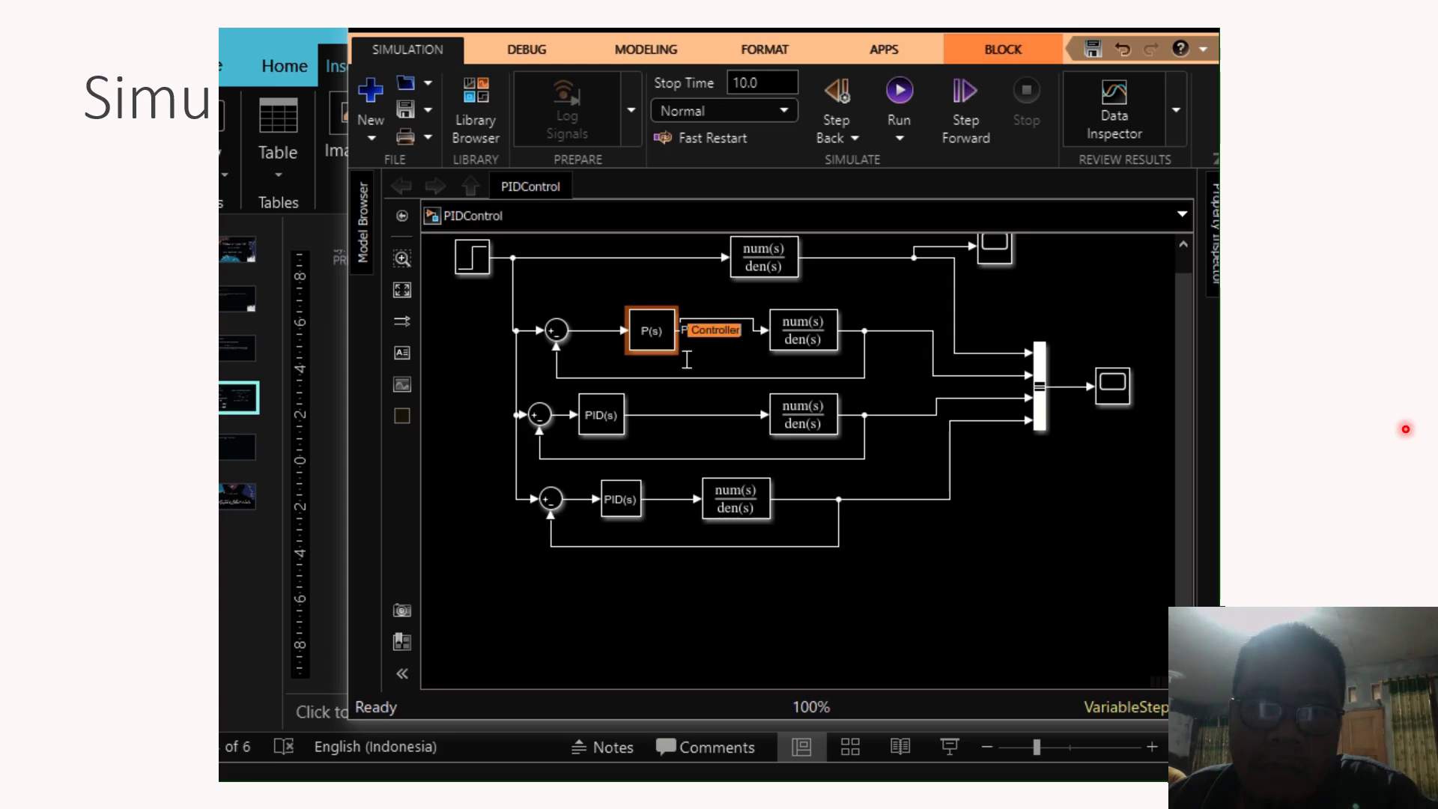
click(650, 331)
drag(688, 330, 670, 354)
Rename the third branch's controller block as PI Controller.
click(599, 416)
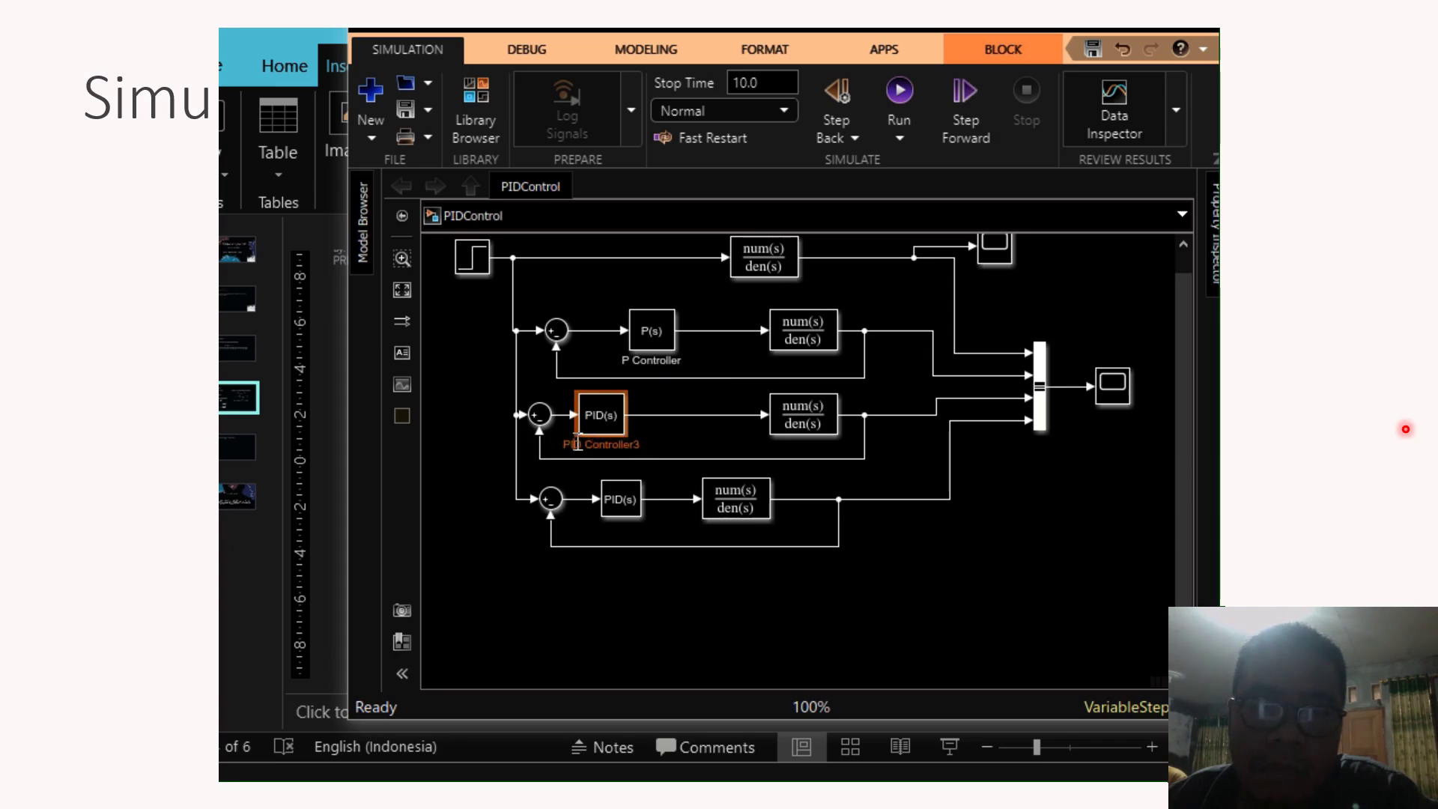
key(BackSpace)
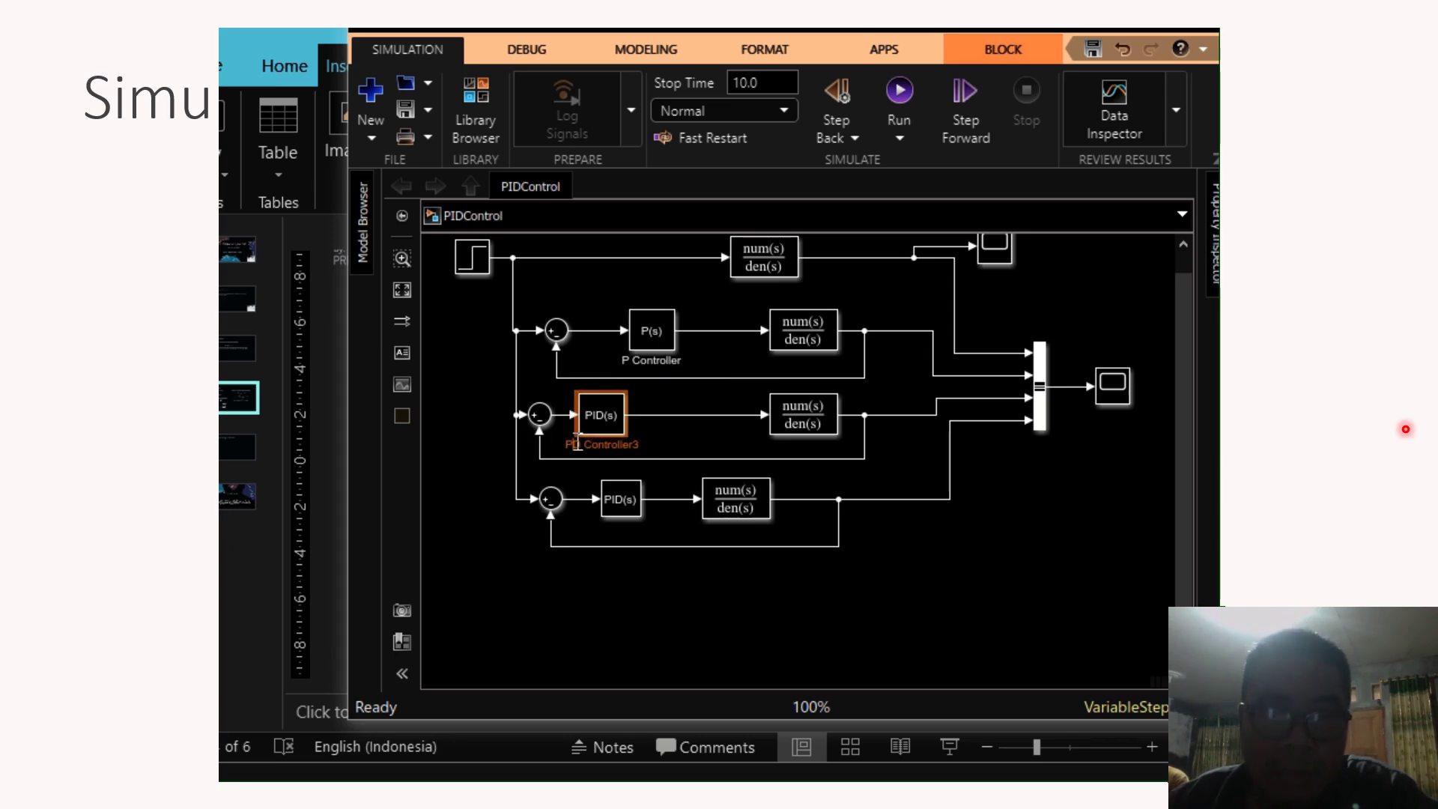
key(Delete)
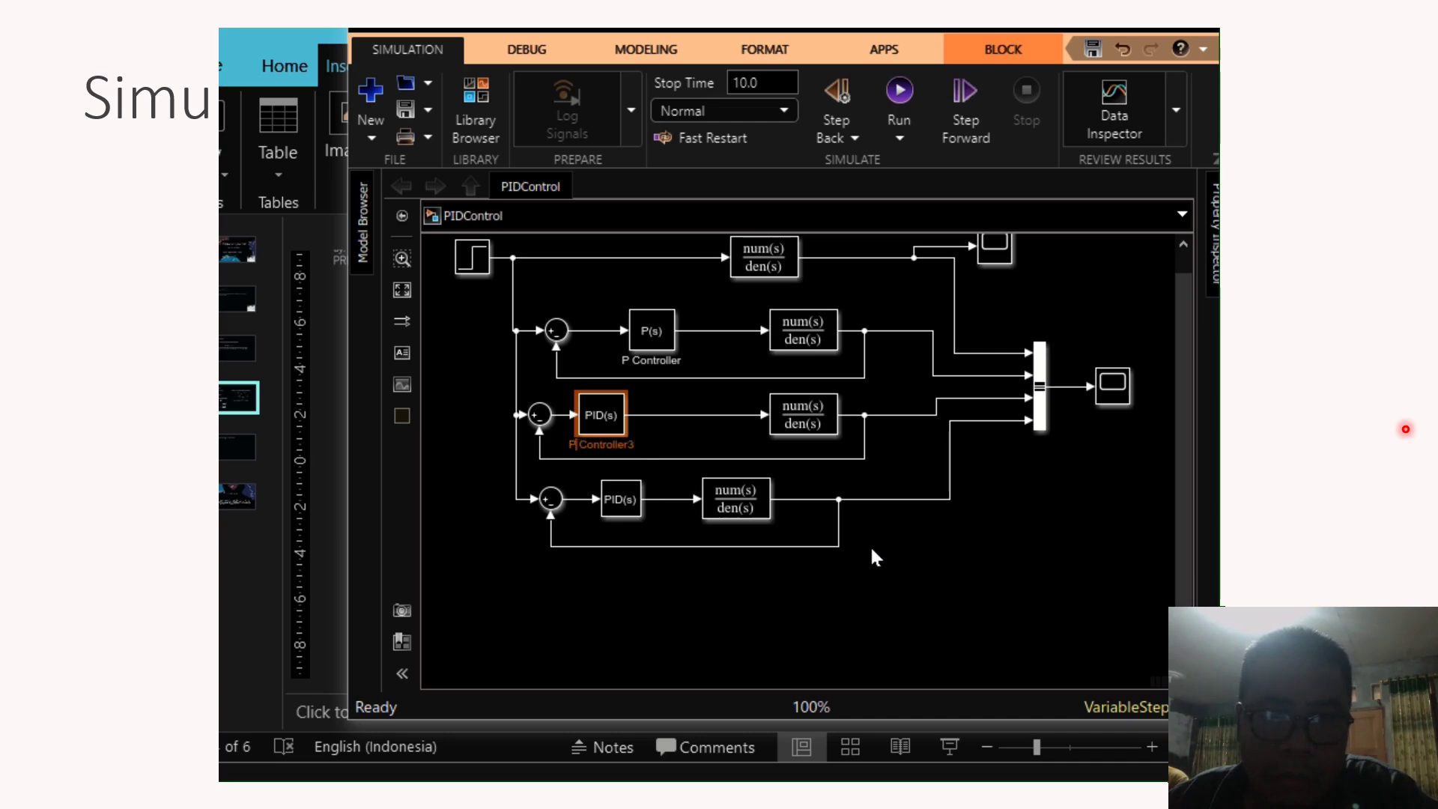
text(I)
key(Right)
key(Right)
key(Right)
key(Right)
key(Right)
key(Right)
key(Right)
key(Right)
key(Right)
key(Right)
key(Right)
key(Right)
key(BackSpace)
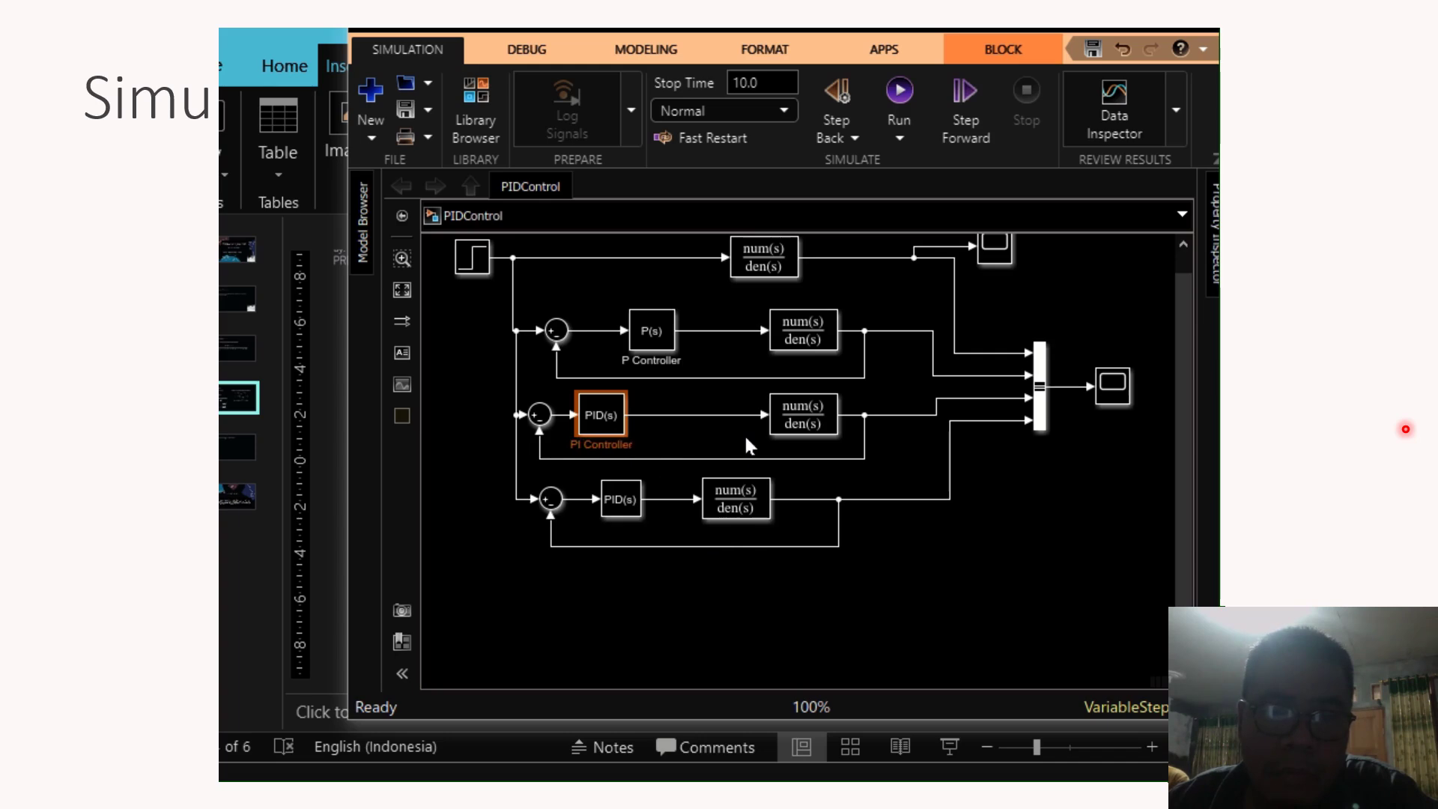
click(745, 437)
Remove the trailing number from the lowest branch's controller name so it reads PID Controller.
click(623, 500)
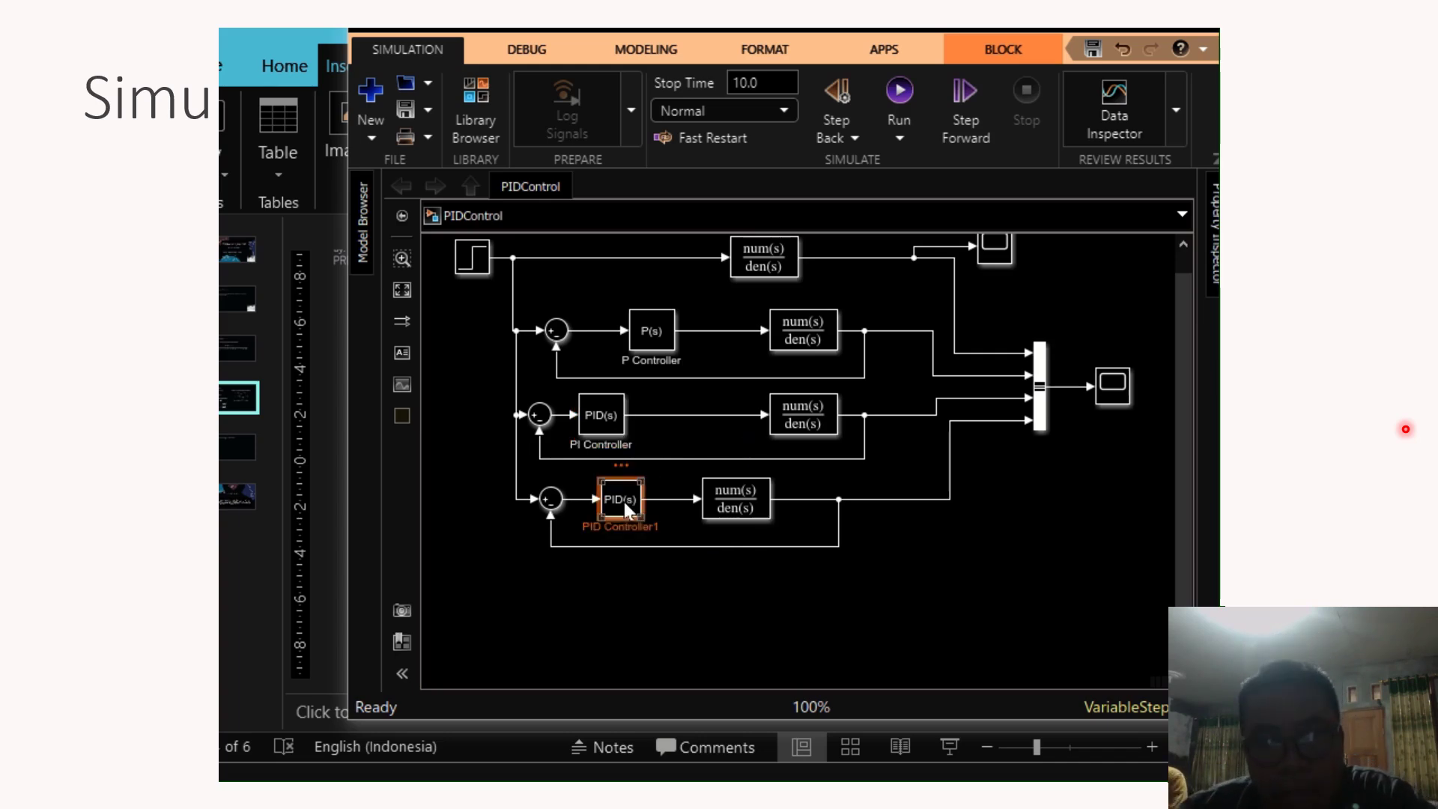
click(624, 526)
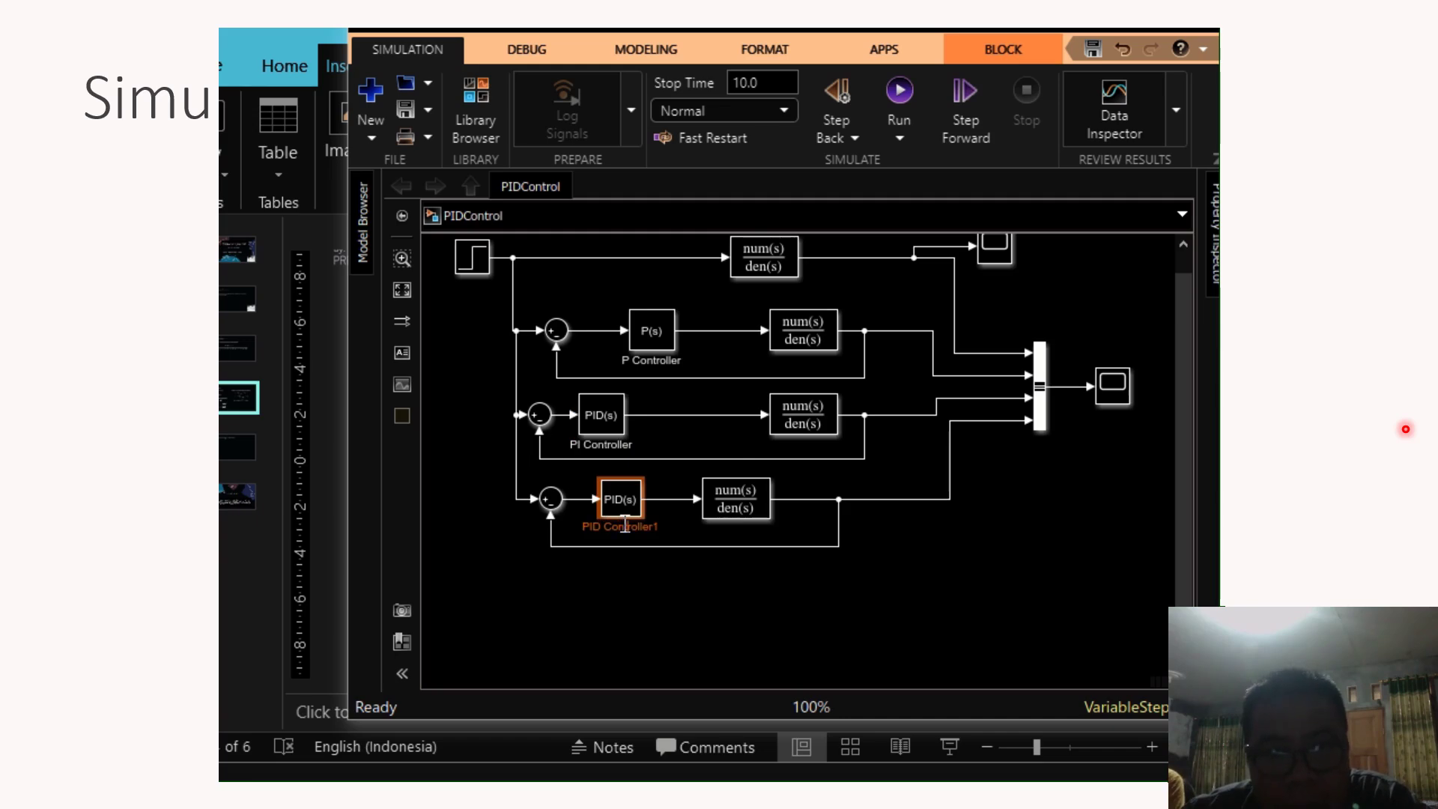
key(Delete)
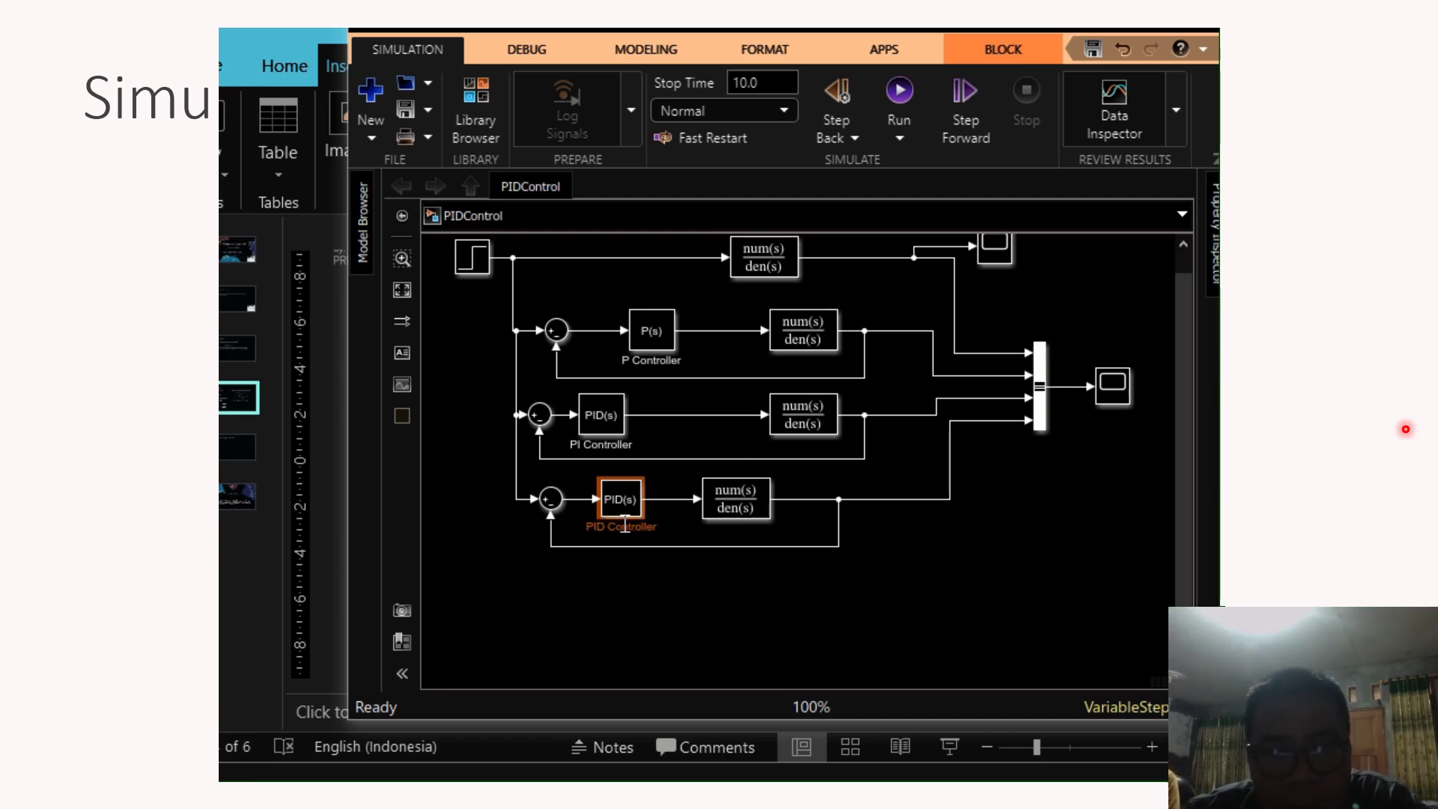
click(685, 587)
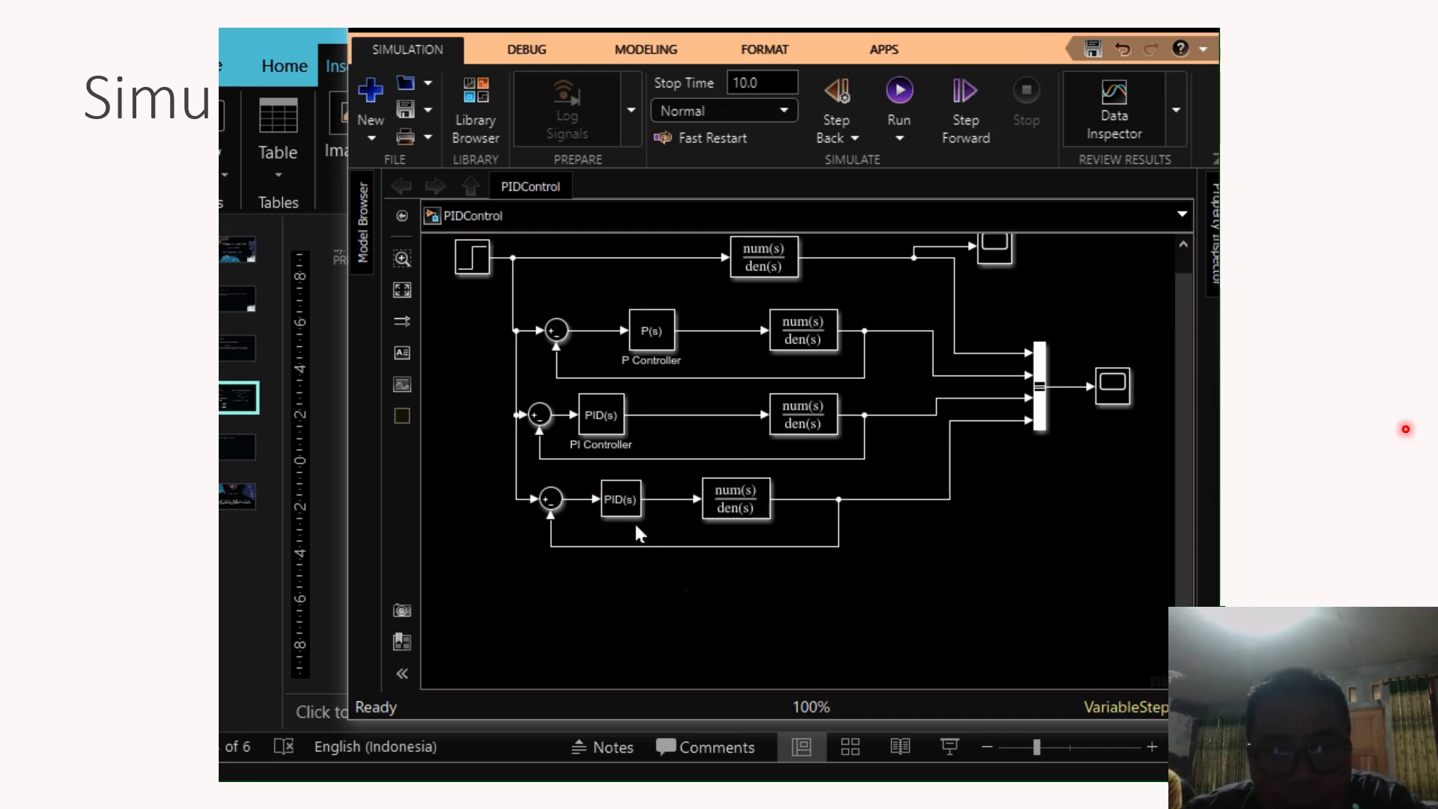
Retype the PID prefix in the lowest controller's name, and dismiss that block's parameters without changes.
click(618, 501)
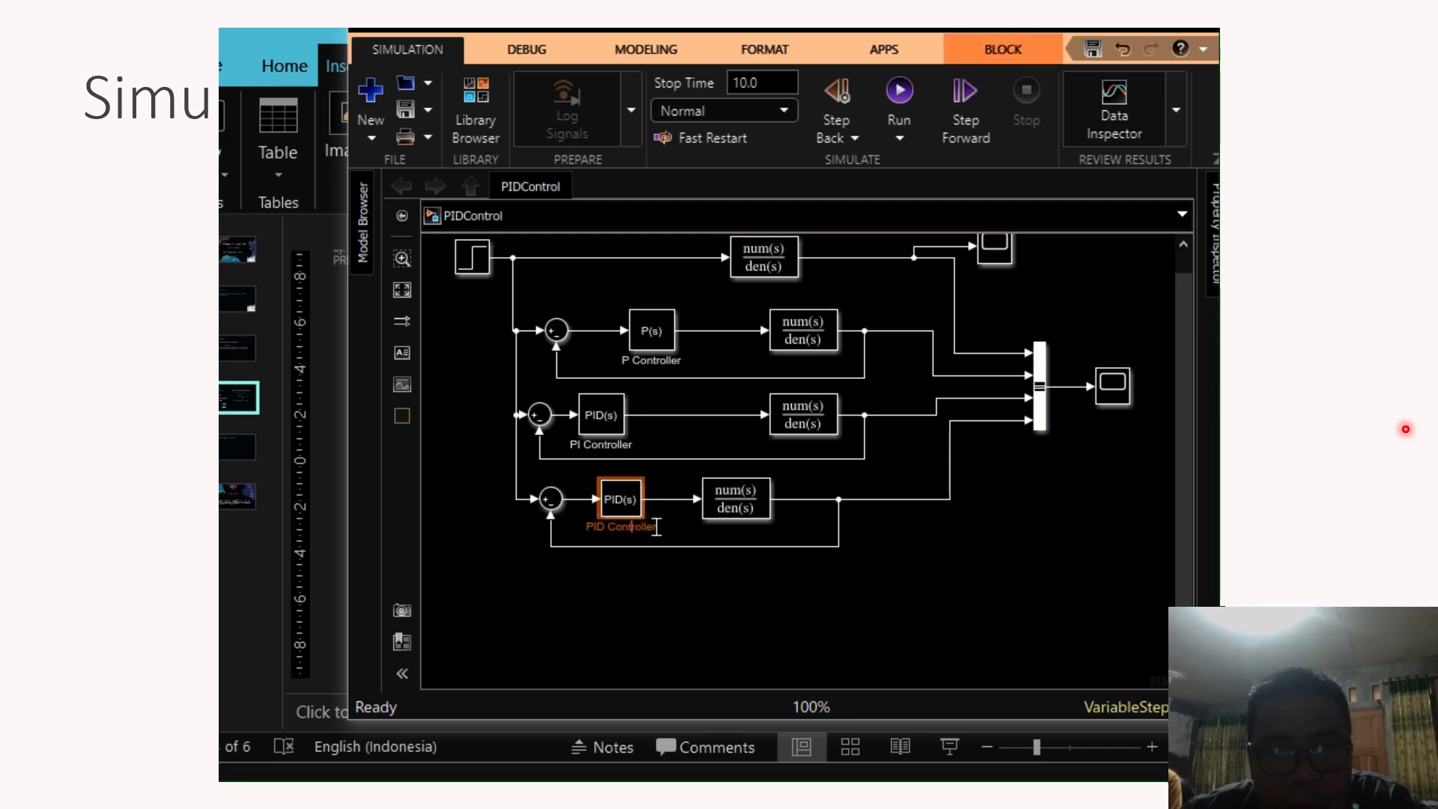
click(625, 528)
click(734, 511)
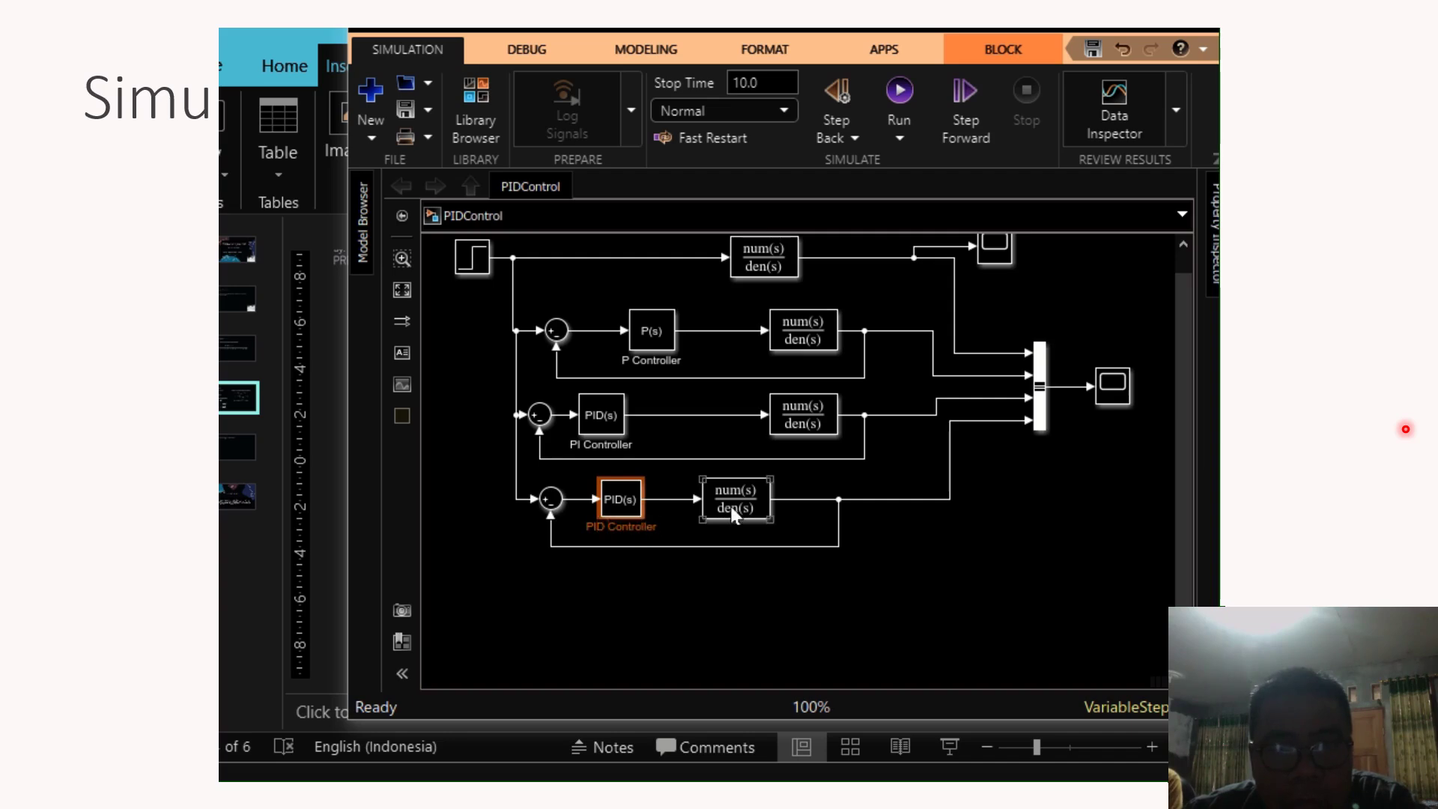
key(BackSpace)
key(BackSpace)
key(BackSpace)
text(PID)
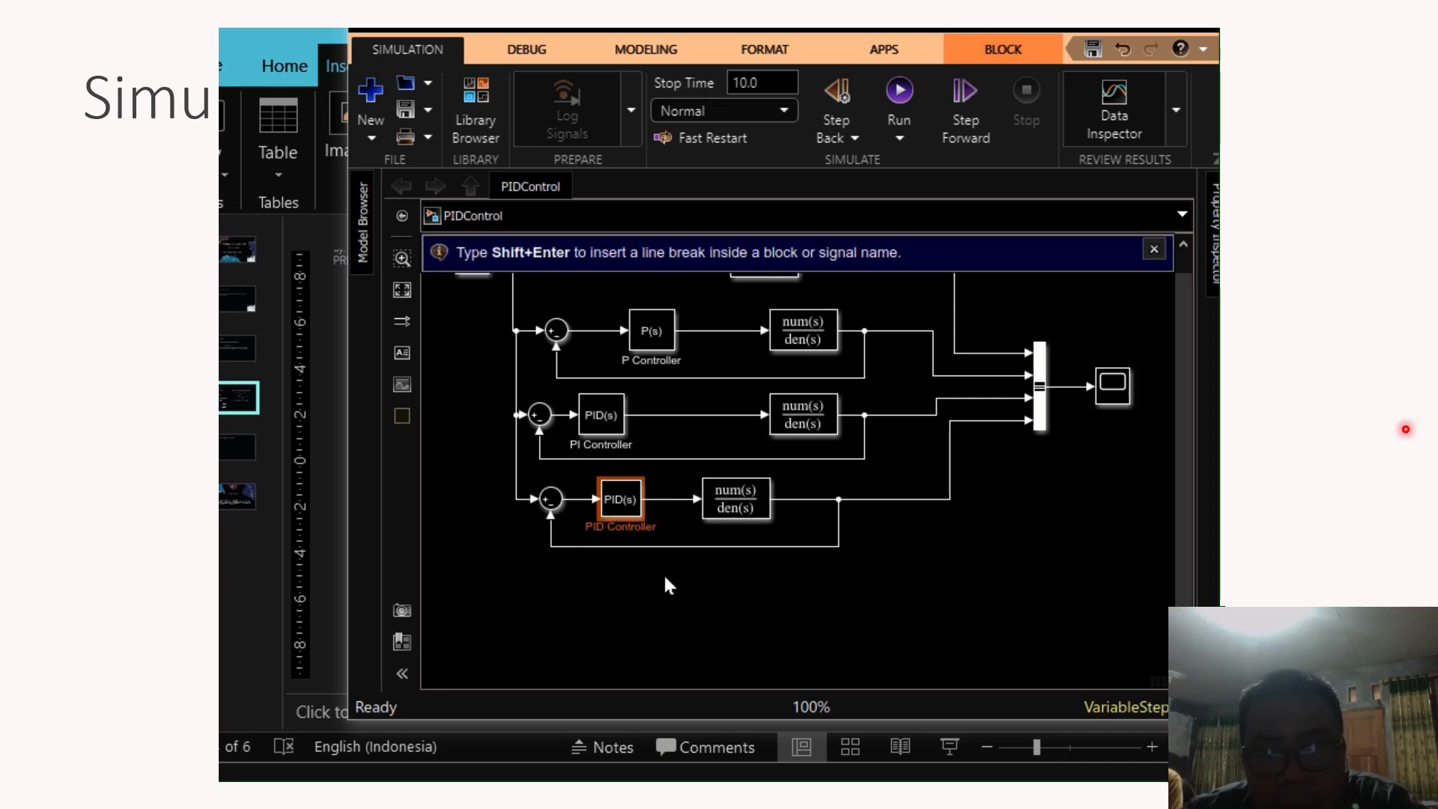
double_click(656, 532)
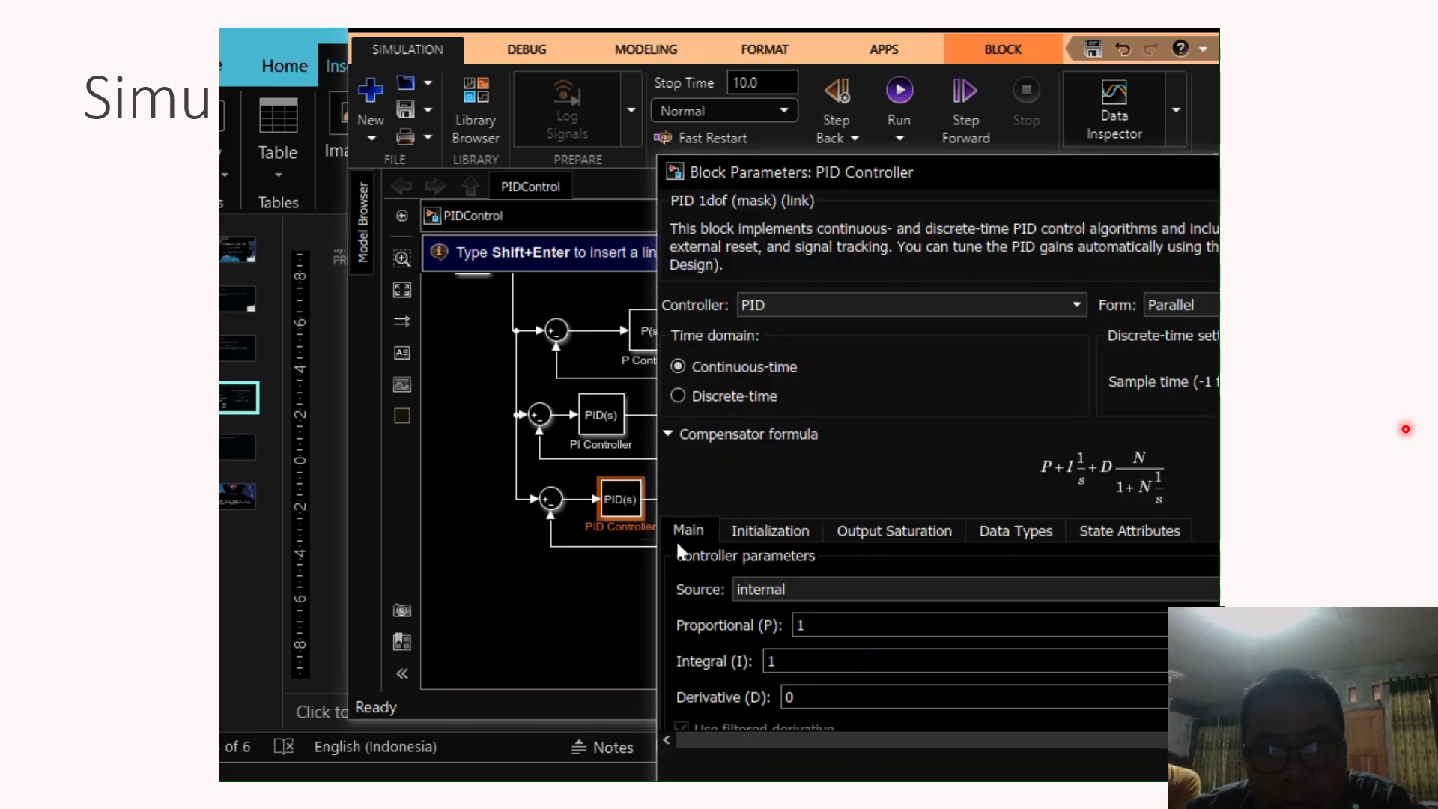
key(Escape)
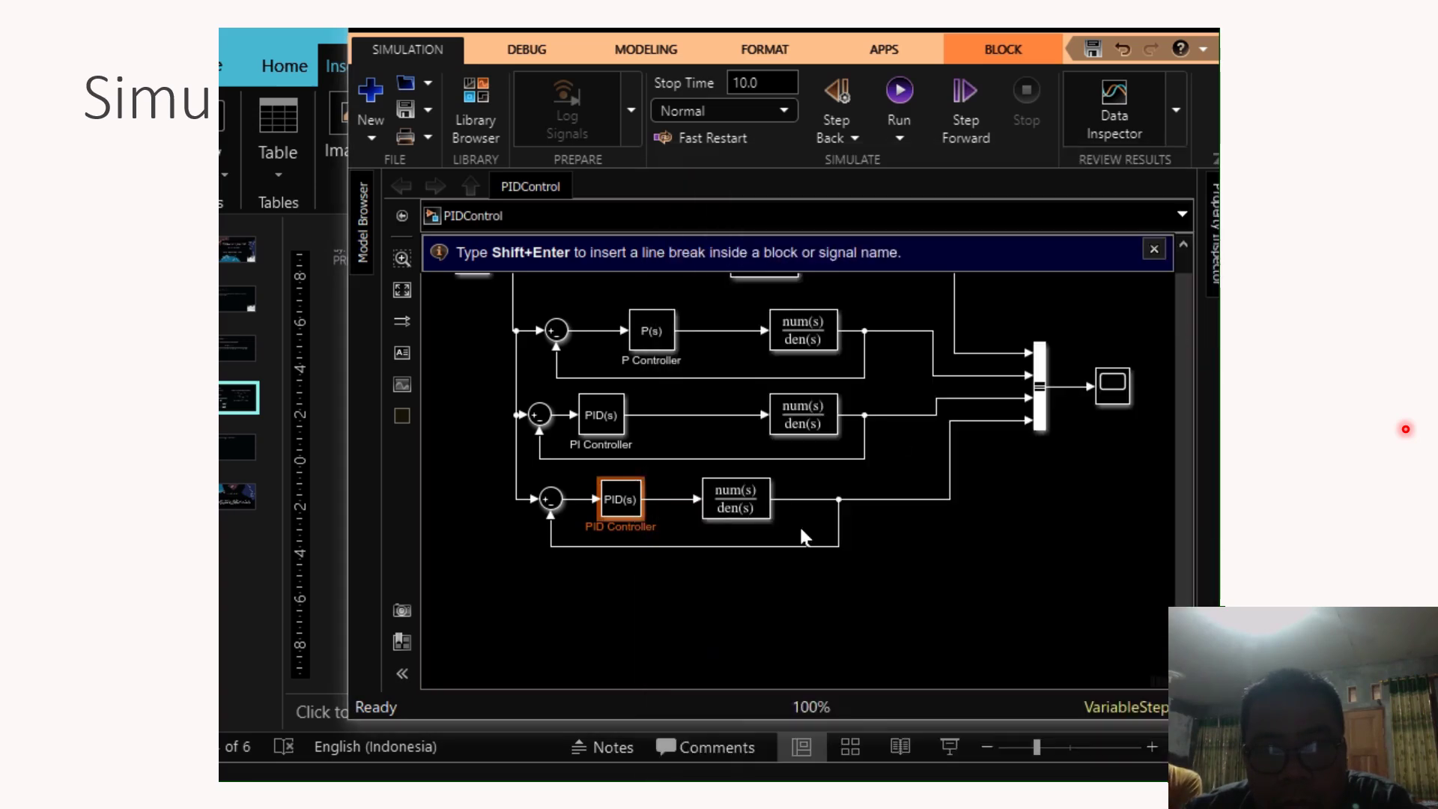
click(806, 576)
click(617, 512)
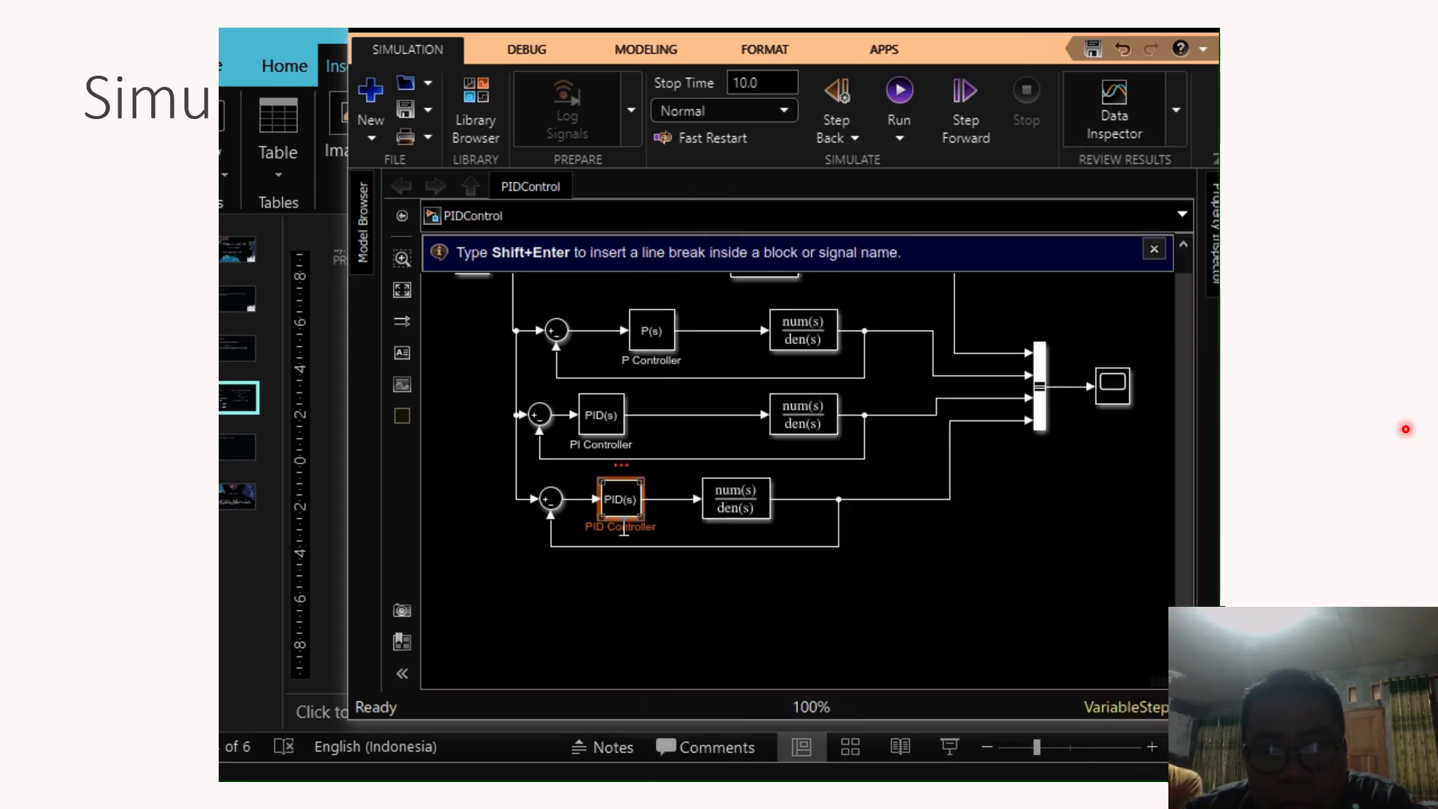
Set the controller type of the PI Controller block to PI in its block parameters.
click(599, 418)
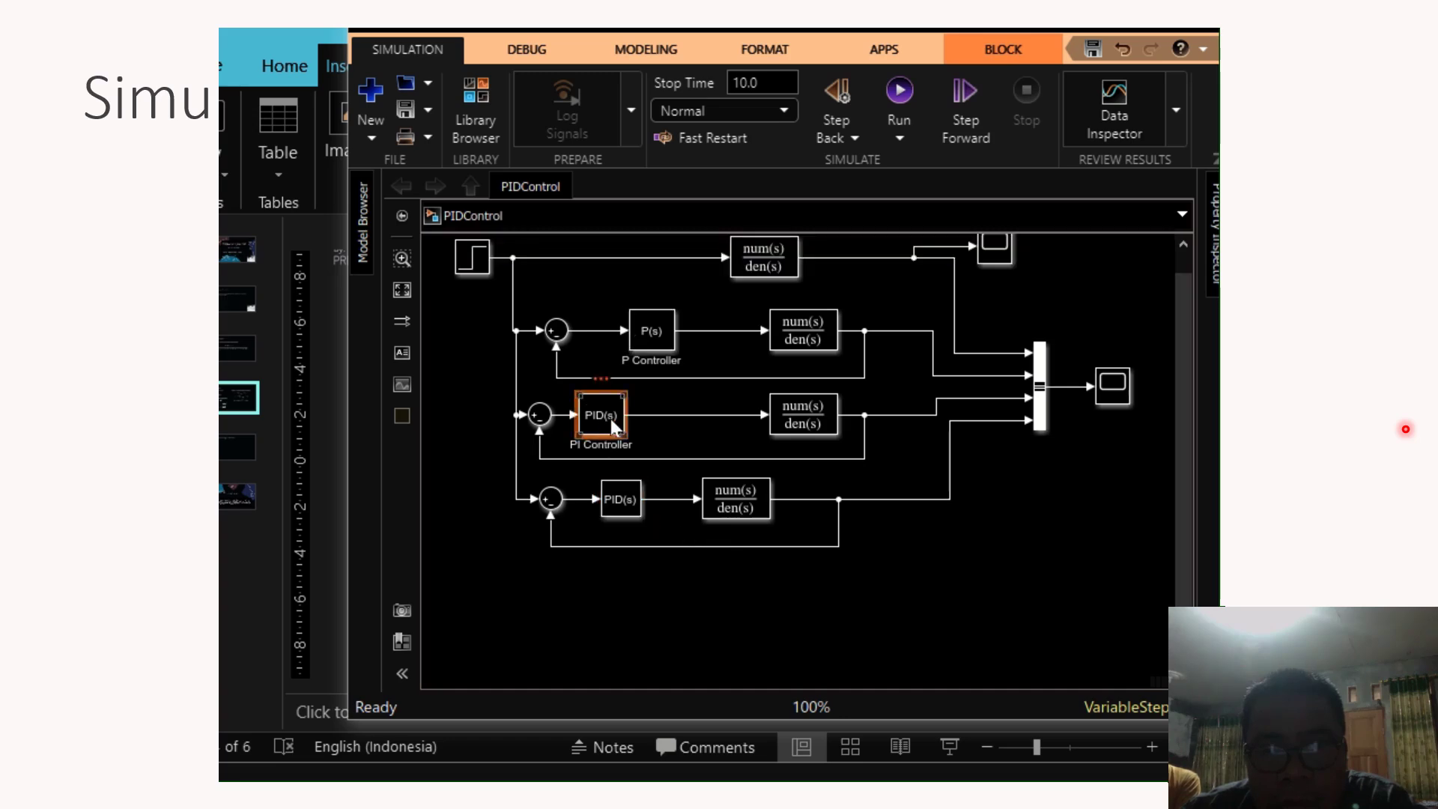
double_click(610, 419)
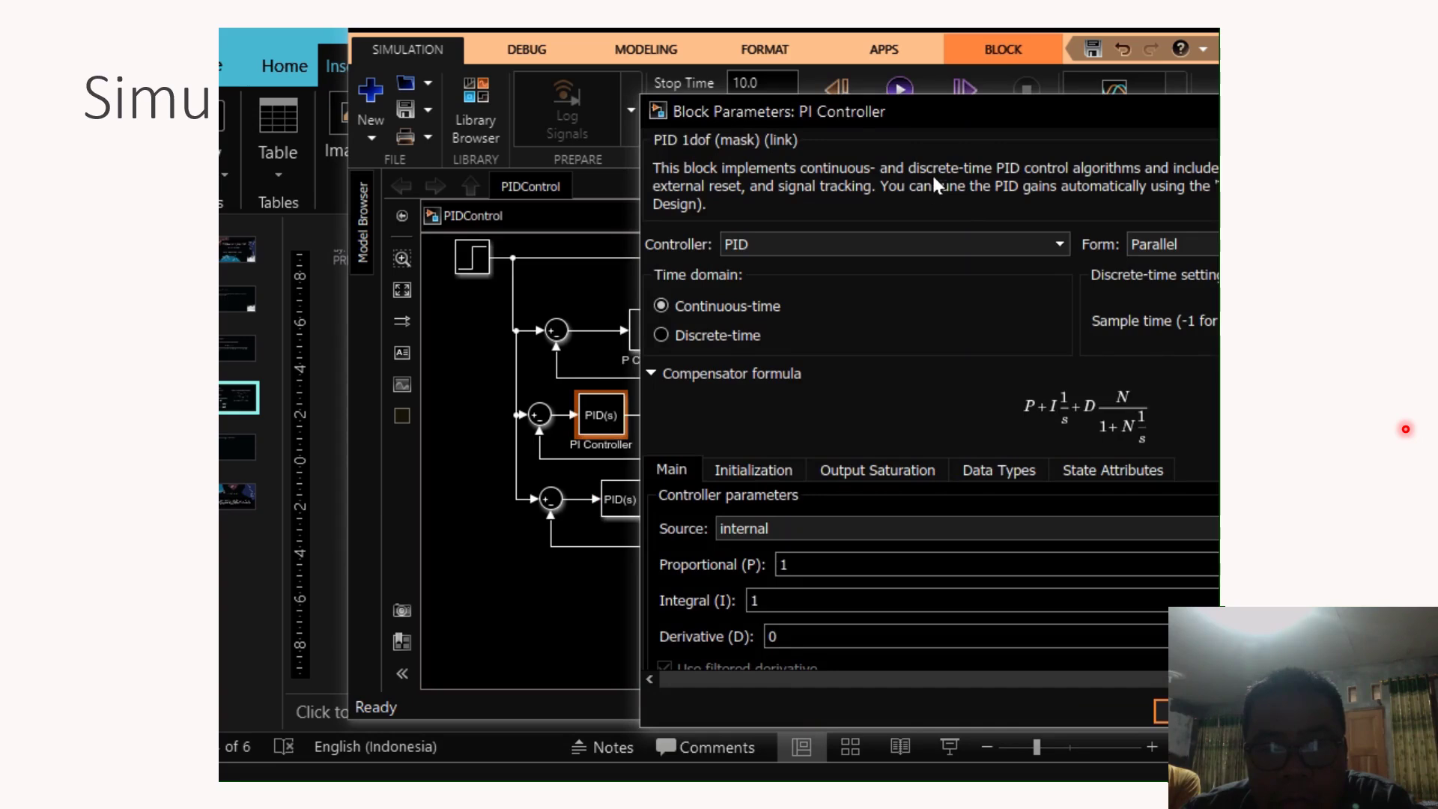
drag(955, 117, 734, 30)
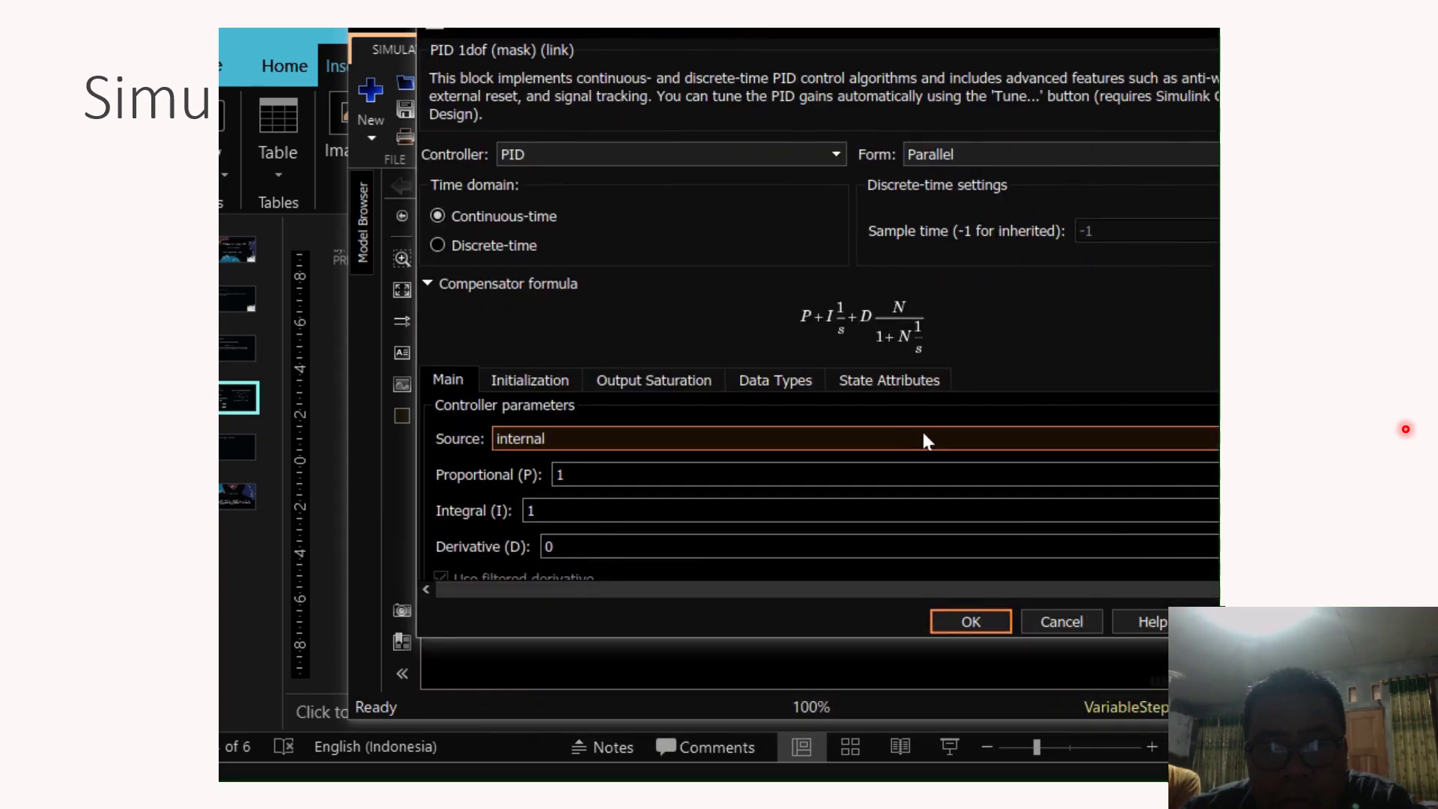
click(837, 149)
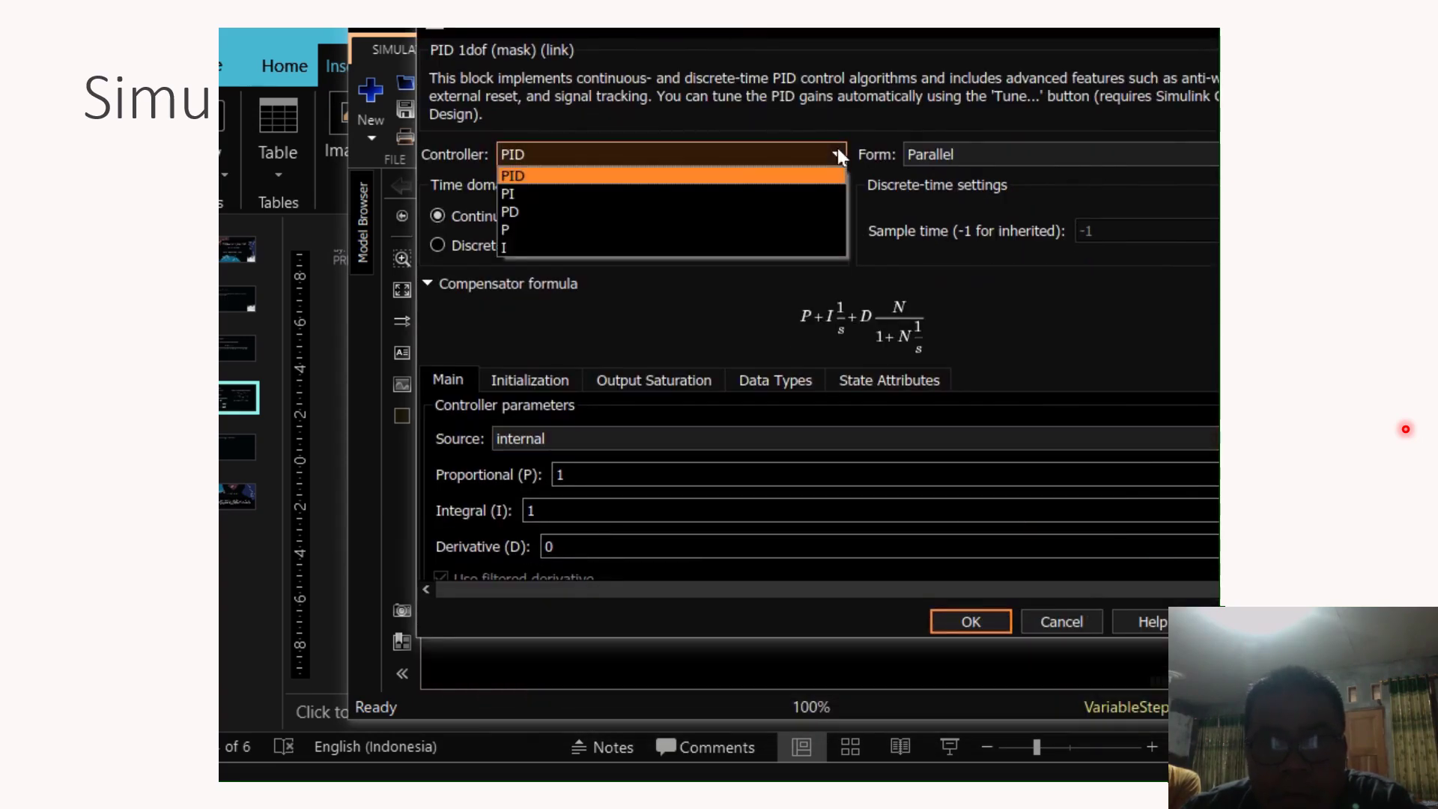
click(738, 191)
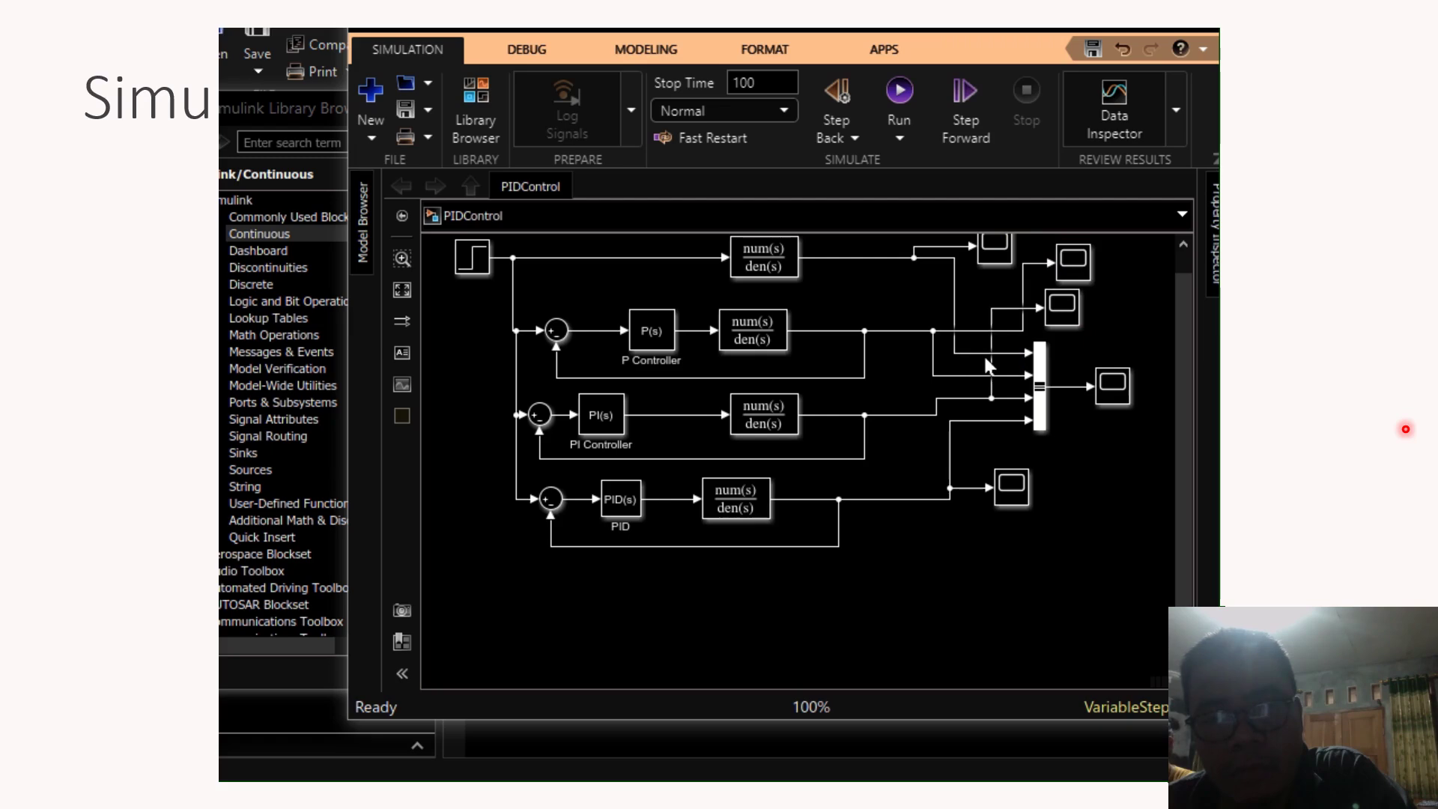
click(1012, 494)
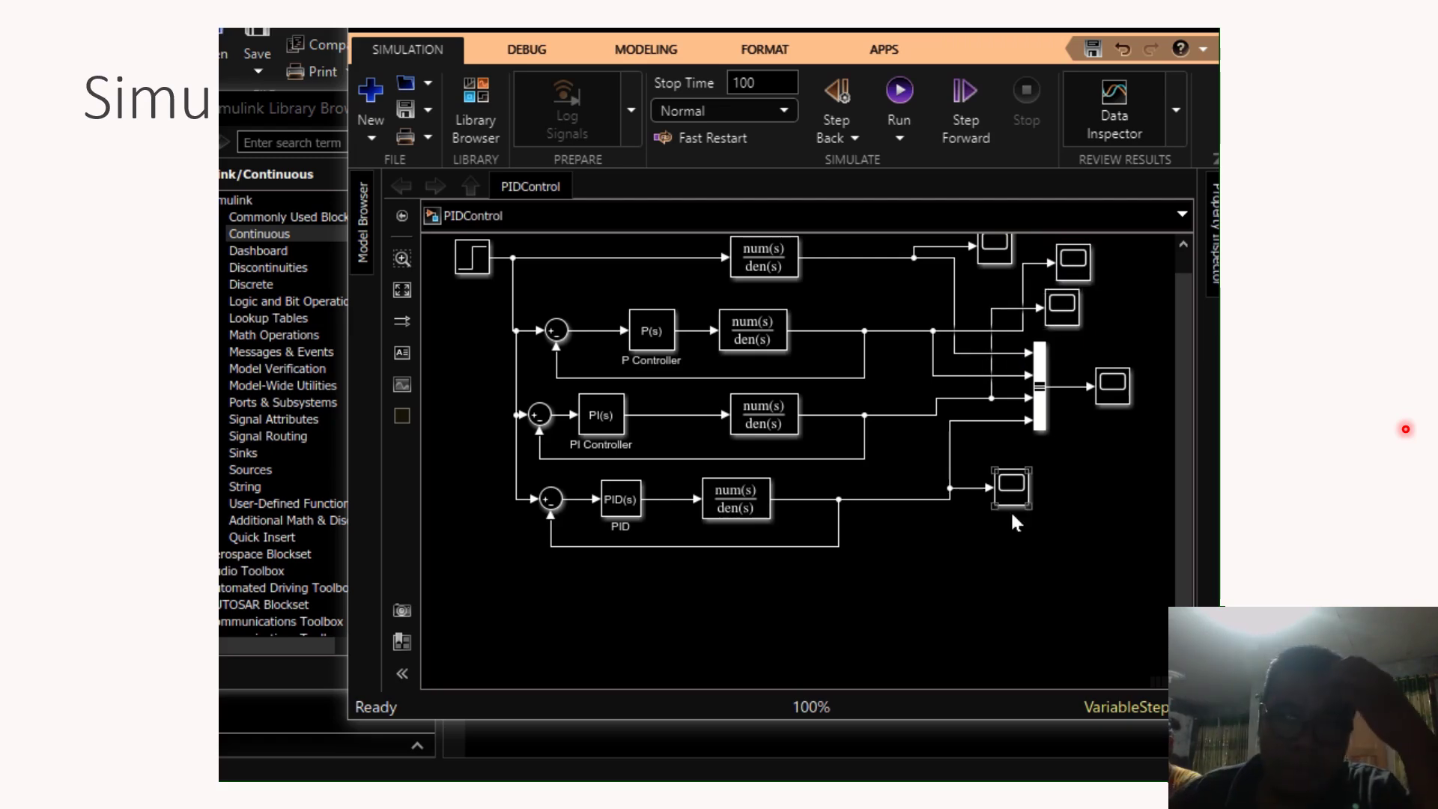
drag(1180, 376, 1187, 324)
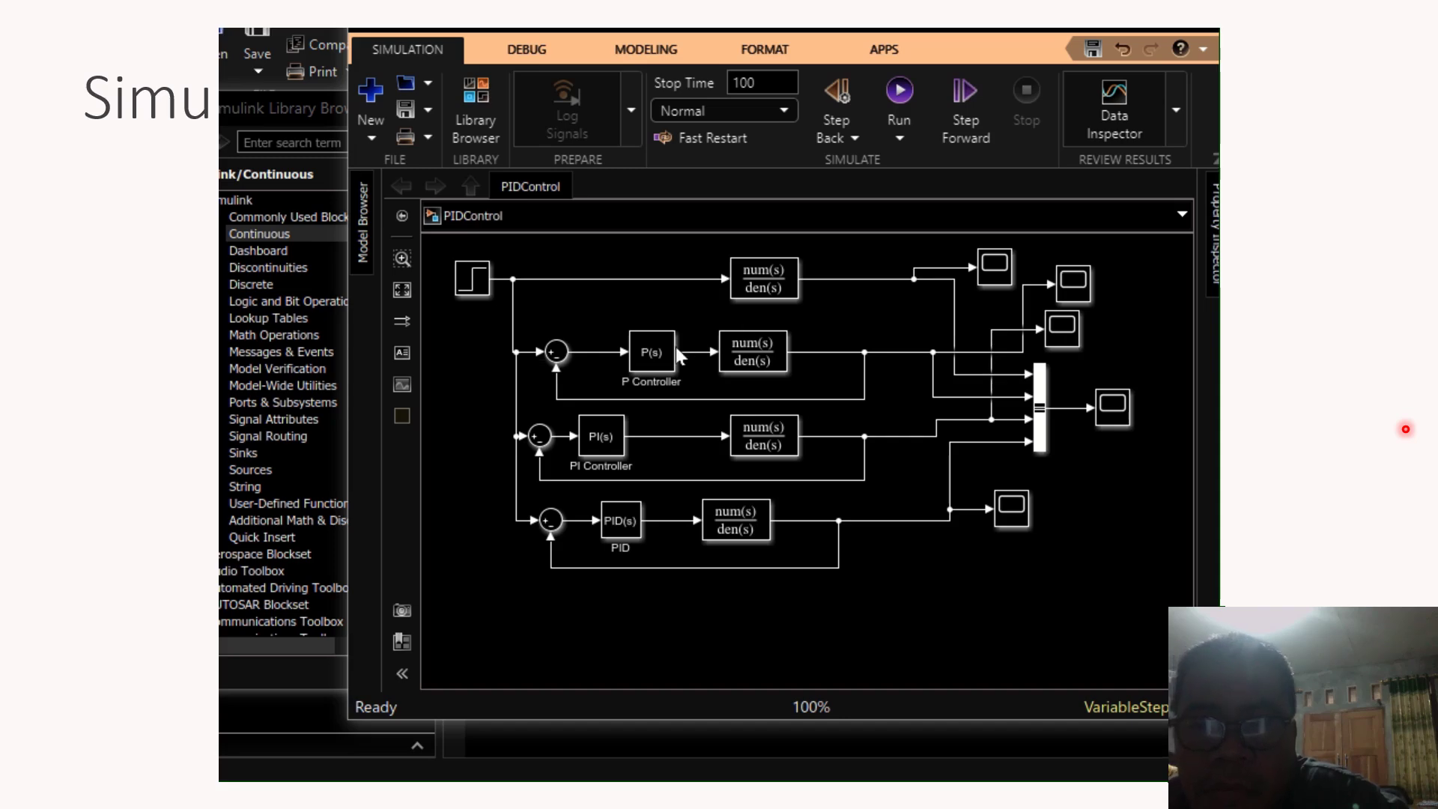
click(614, 425)
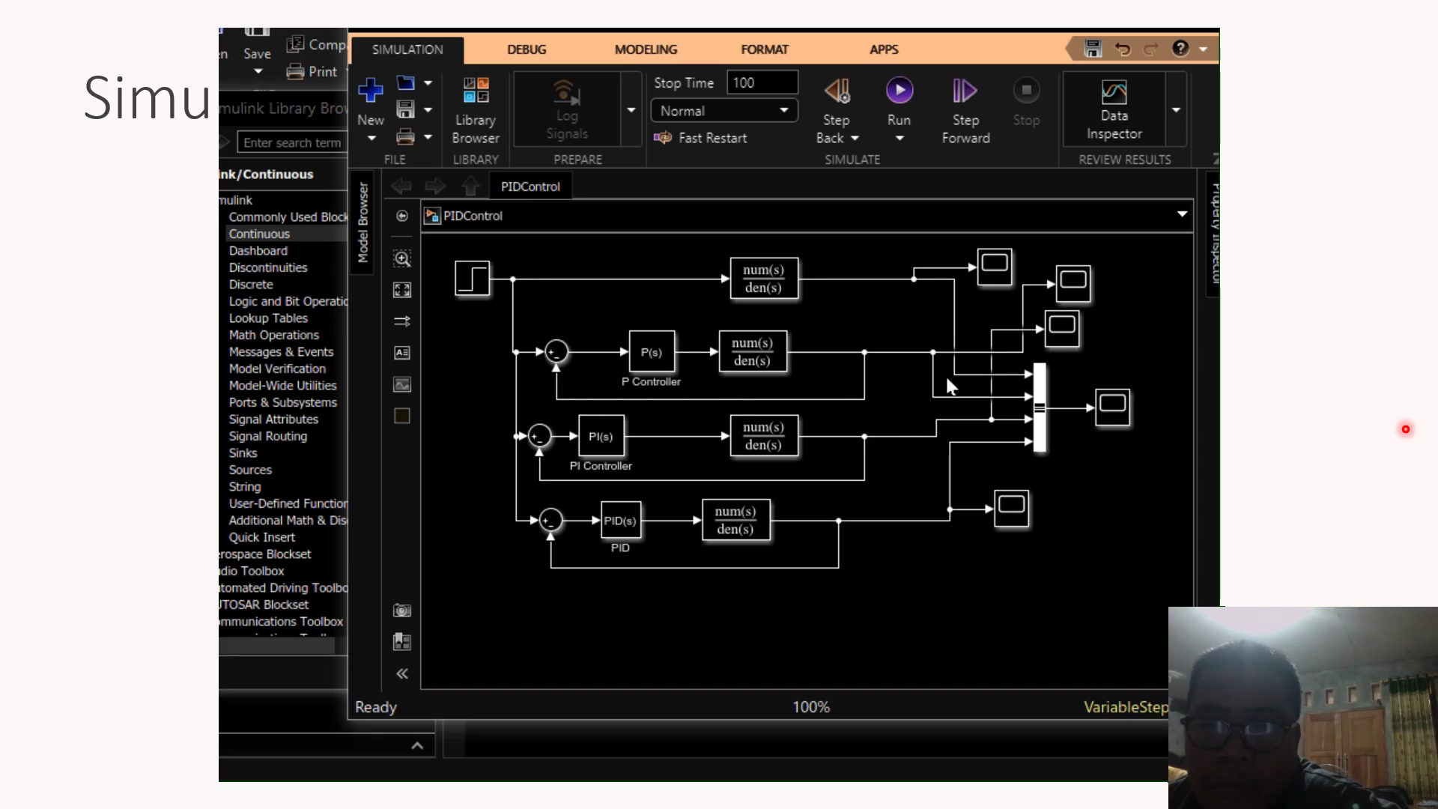
Run the simulation and open the scope connected to the Bus Creator output.
click(903, 88)
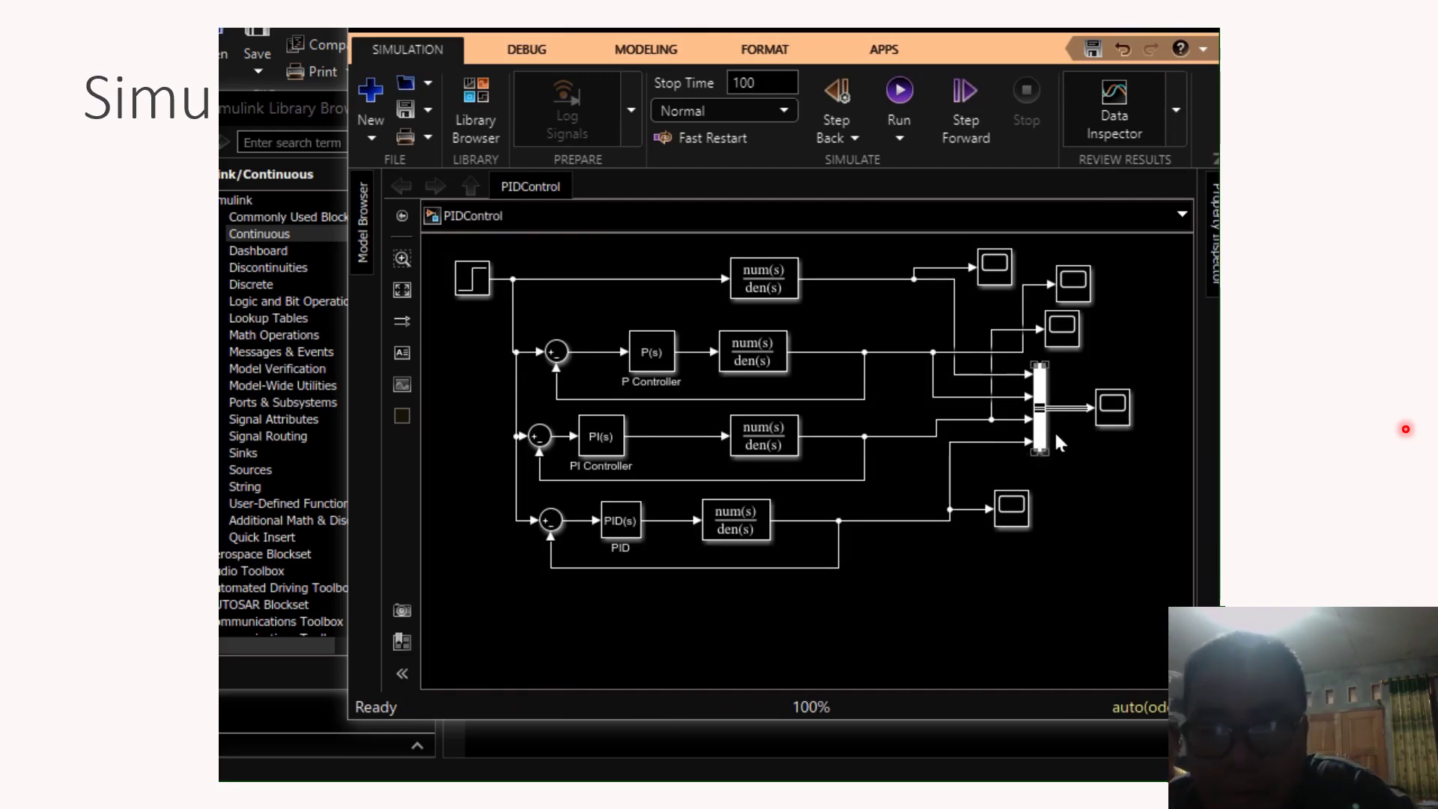
click(1115, 411)
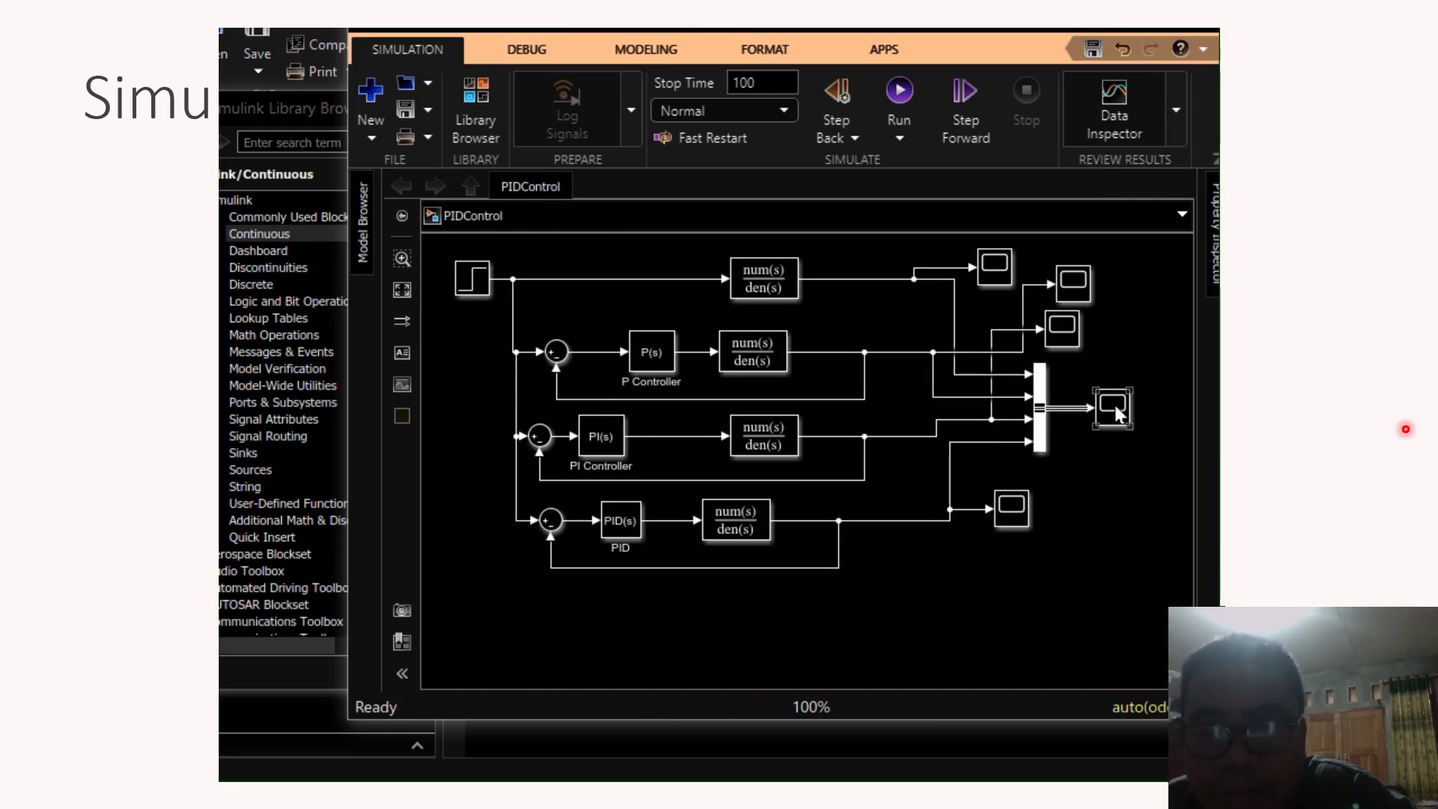
double_click(1116, 411)
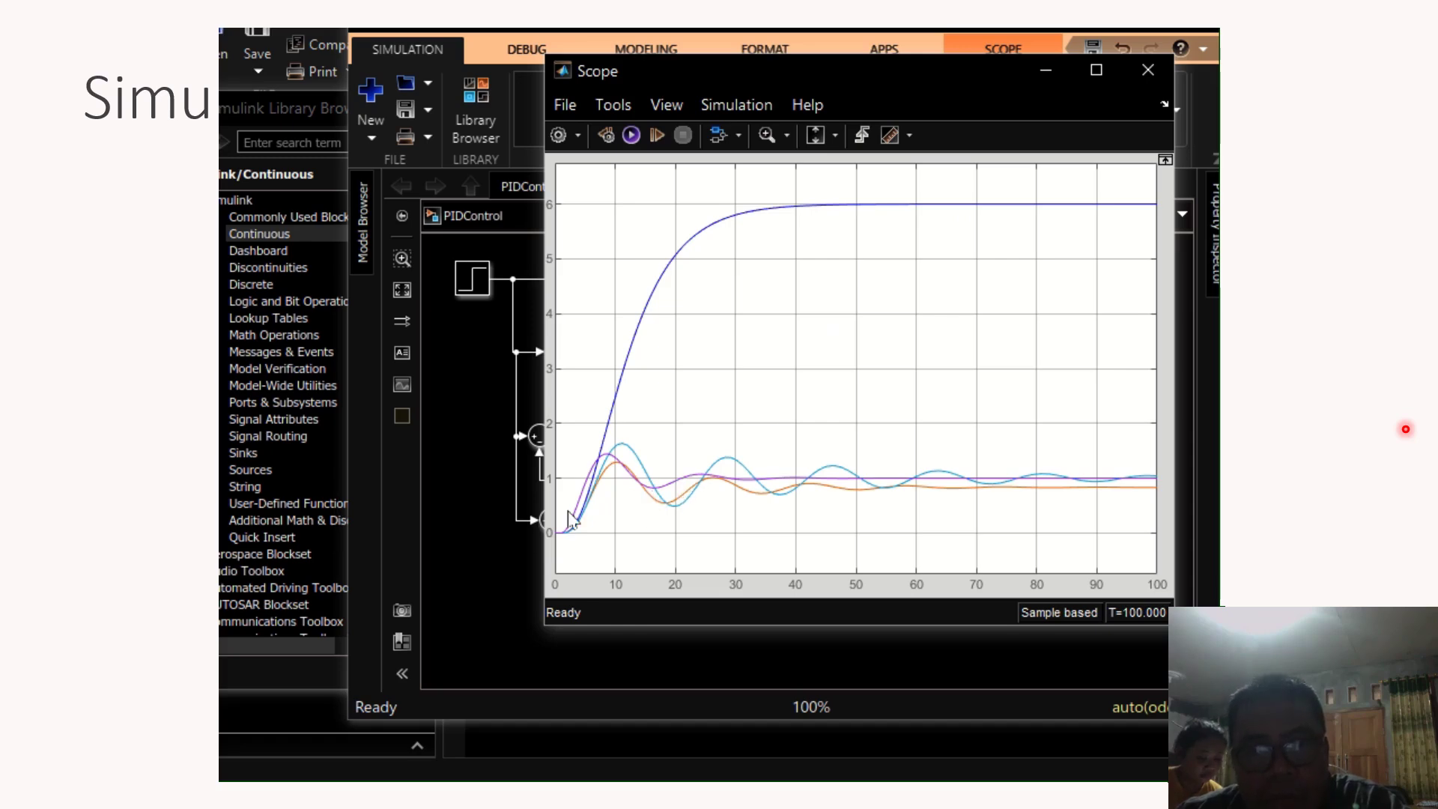
Review the Step block's parameters without changes, and re-examine the four responses in the combined scope.
double_click(475, 285)
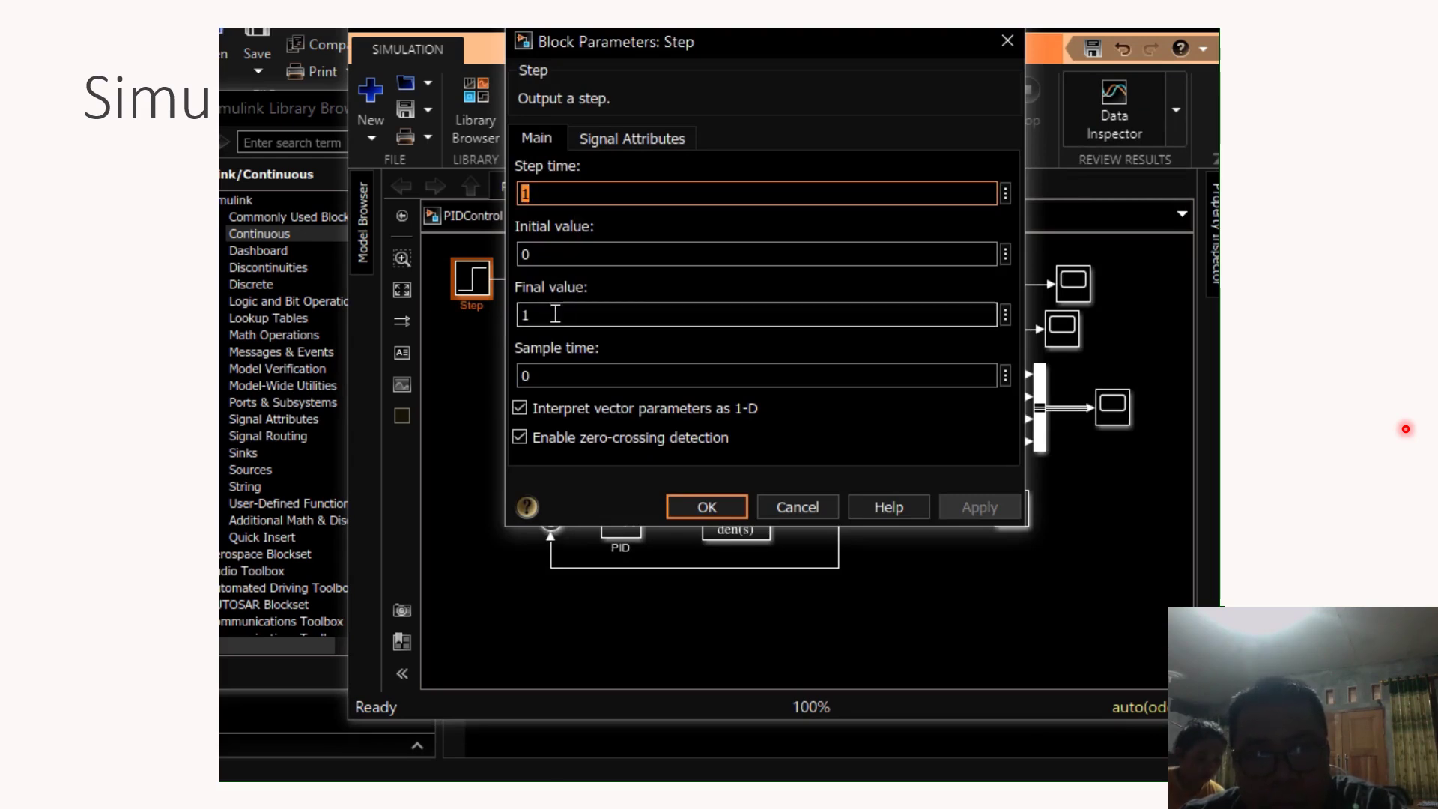
click(703, 506)
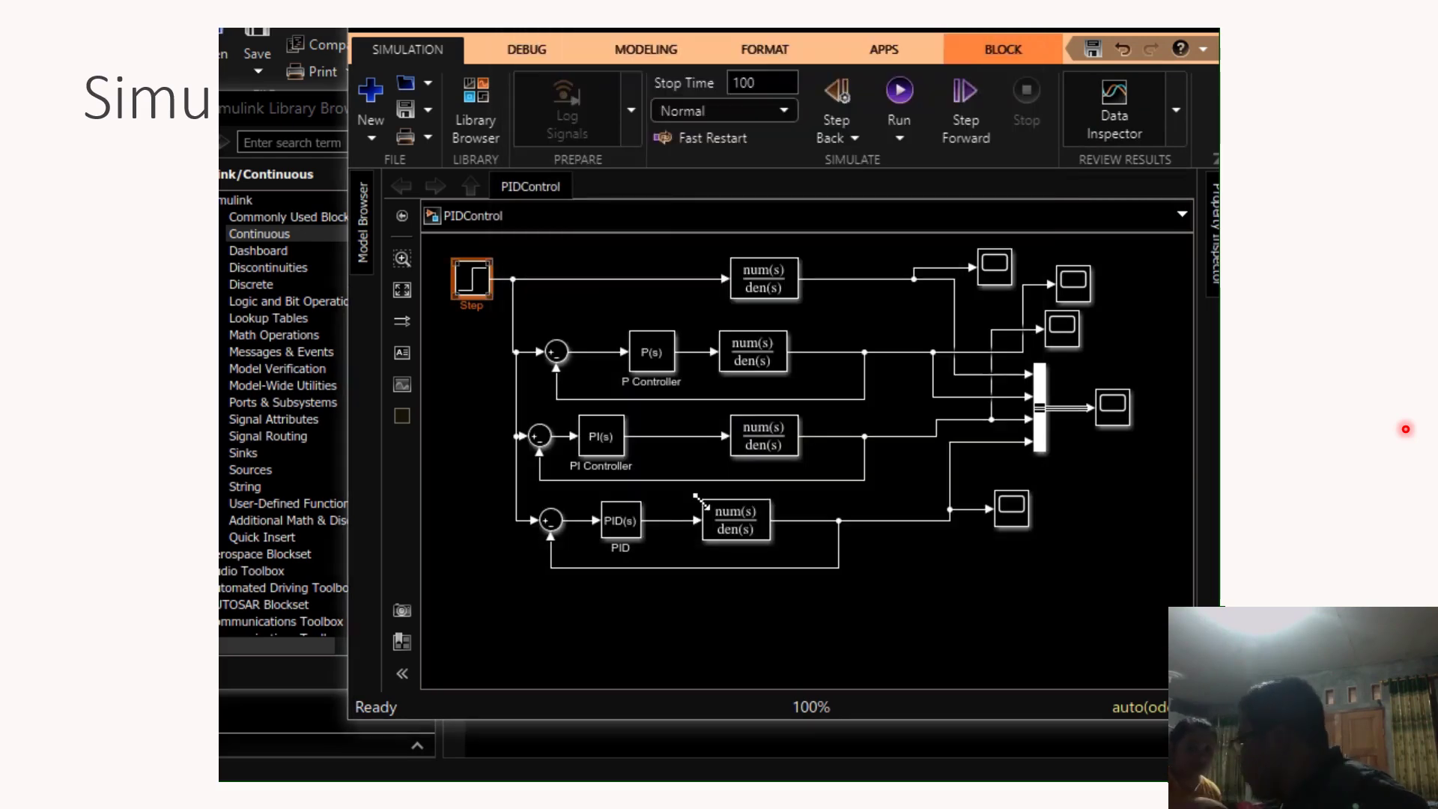
double_click(1112, 407)
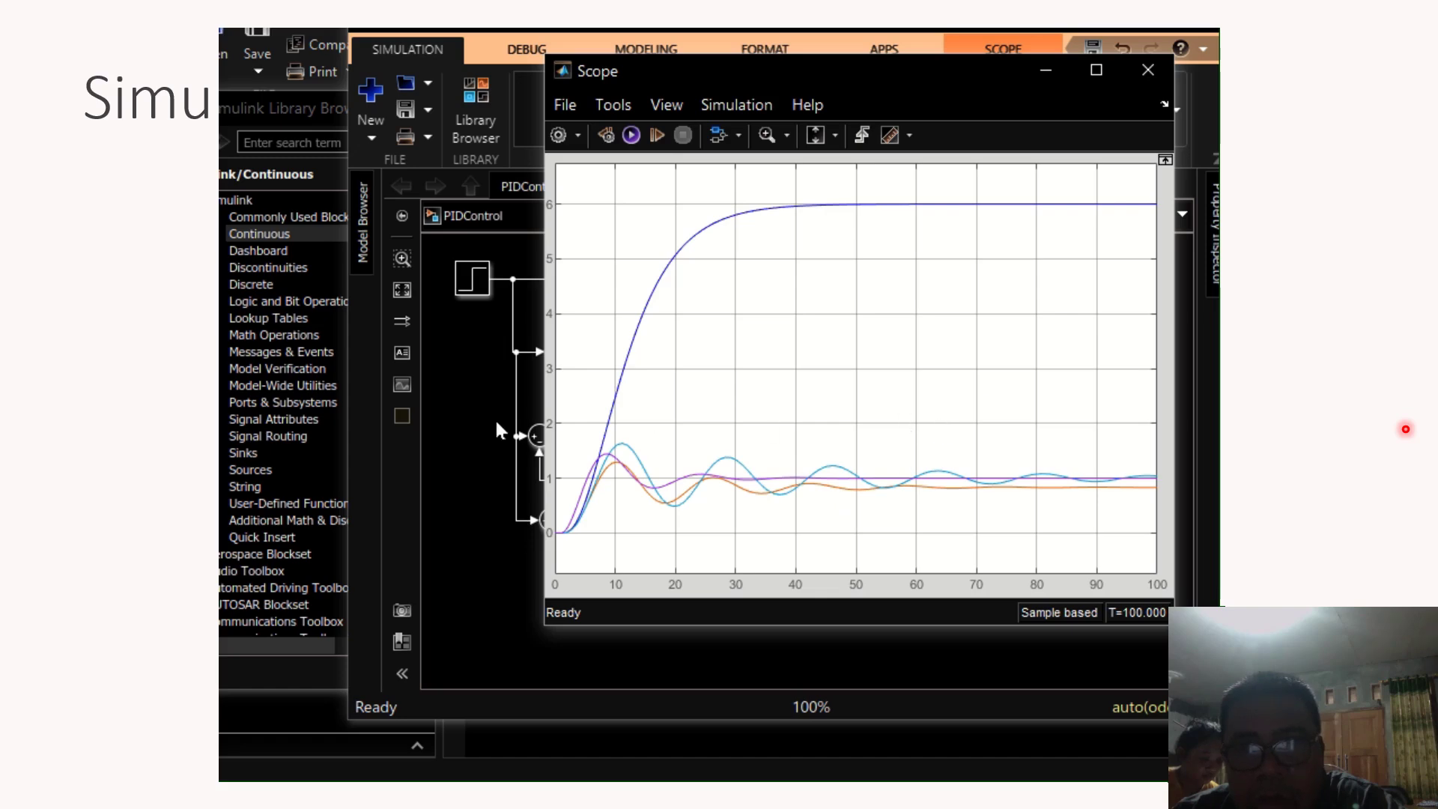
click(458, 384)
Examine the individual step responses of the P, PI and PID branches in their own scopes.
click(1077, 284)
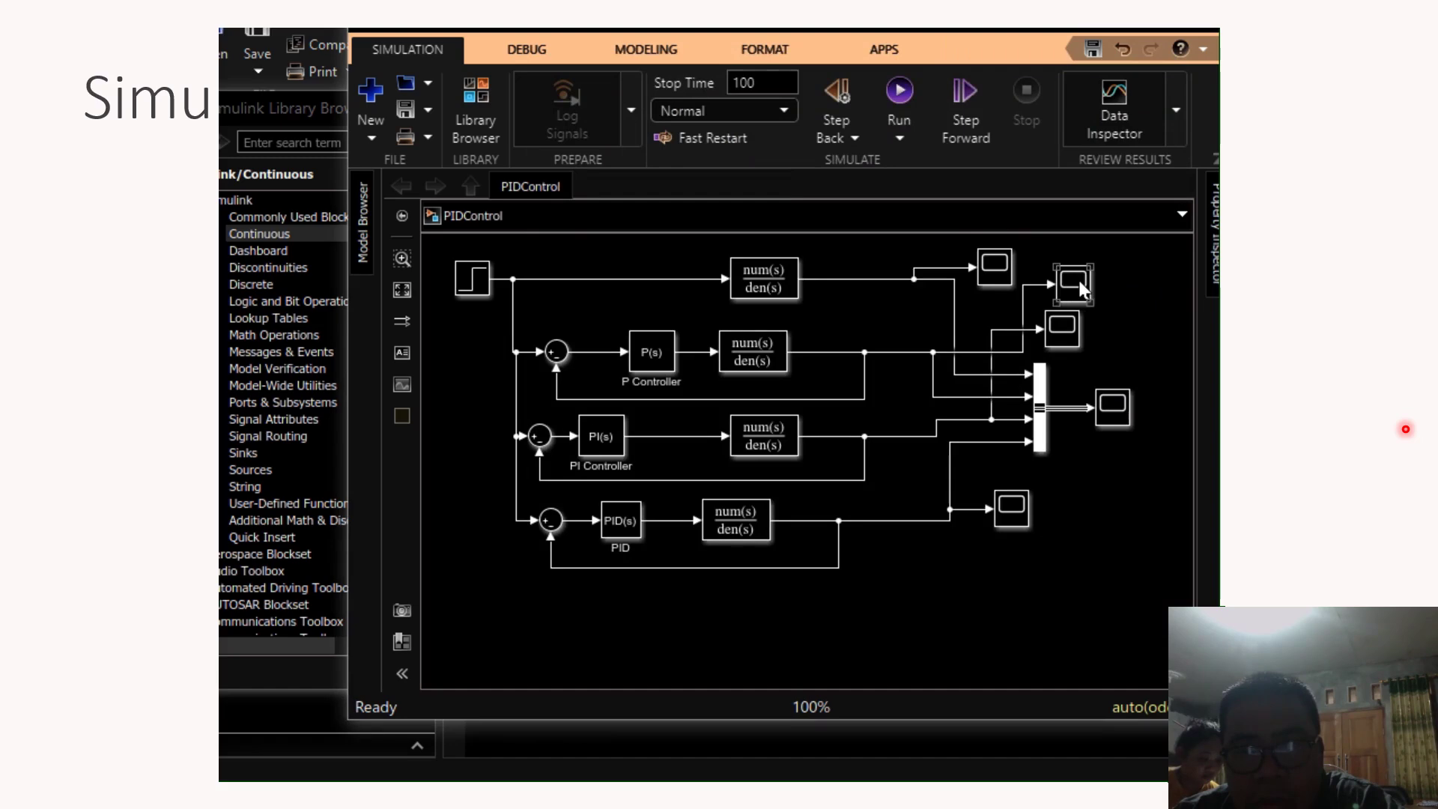
double_click(1078, 280)
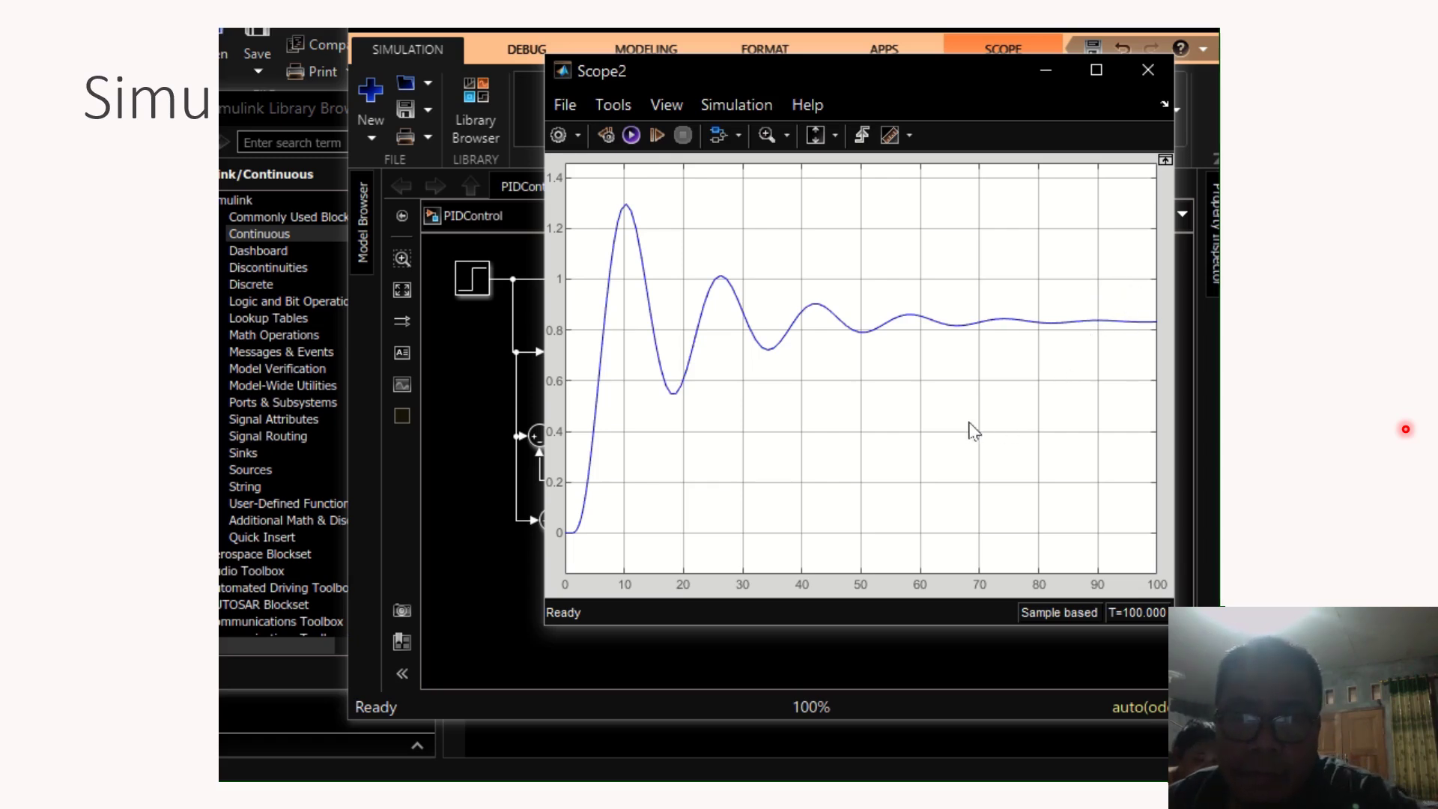
click(481, 455)
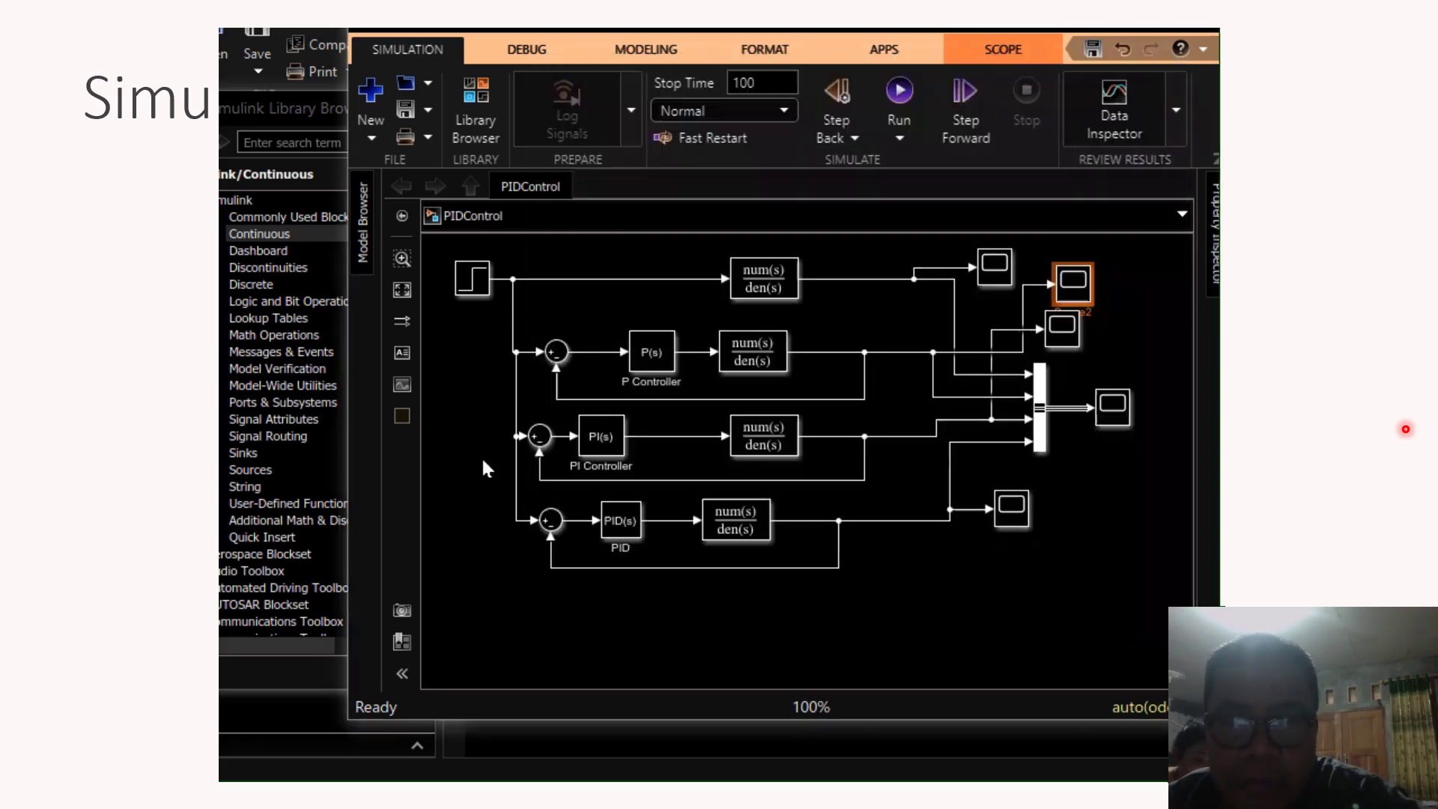
double_click(1069, 334)
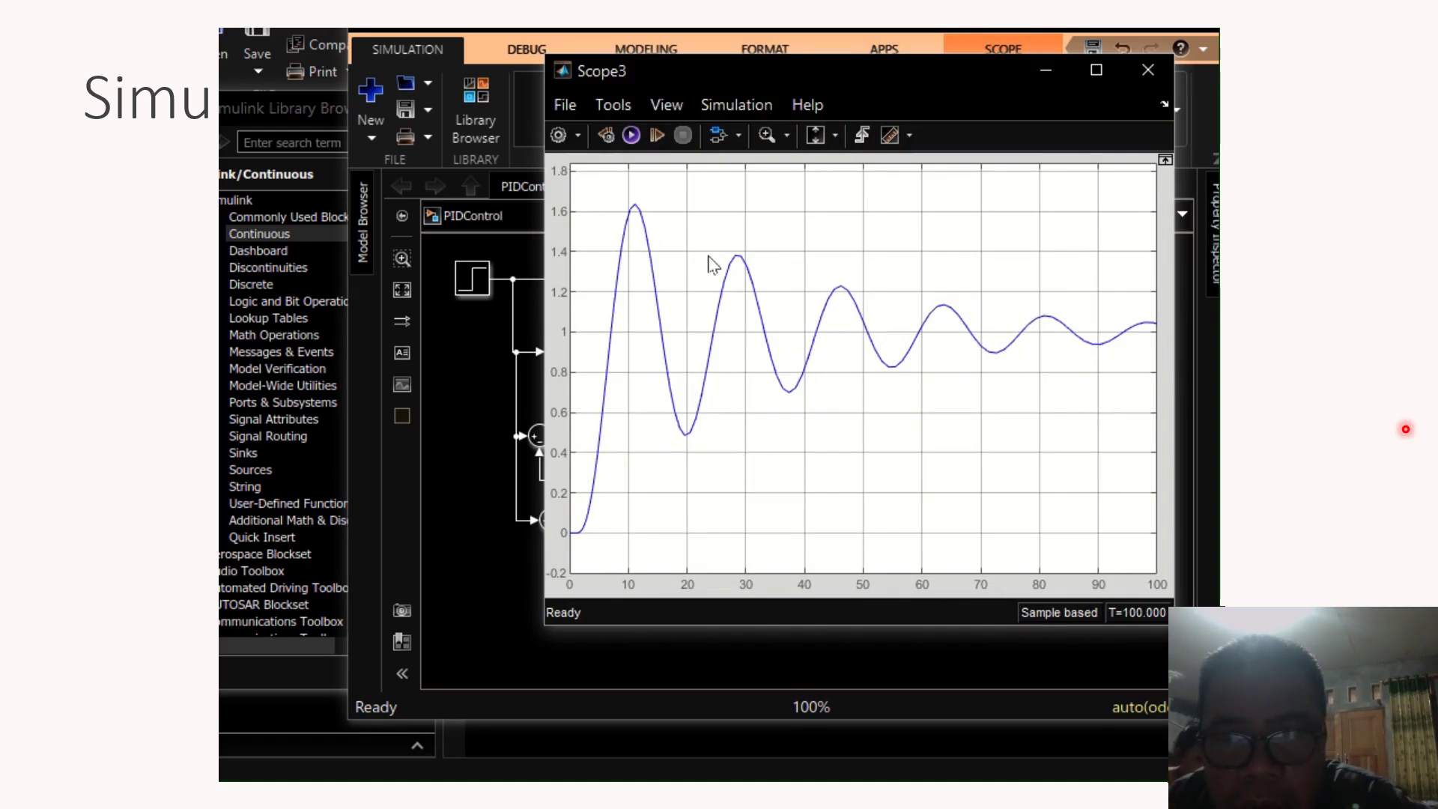
click(512, 263)
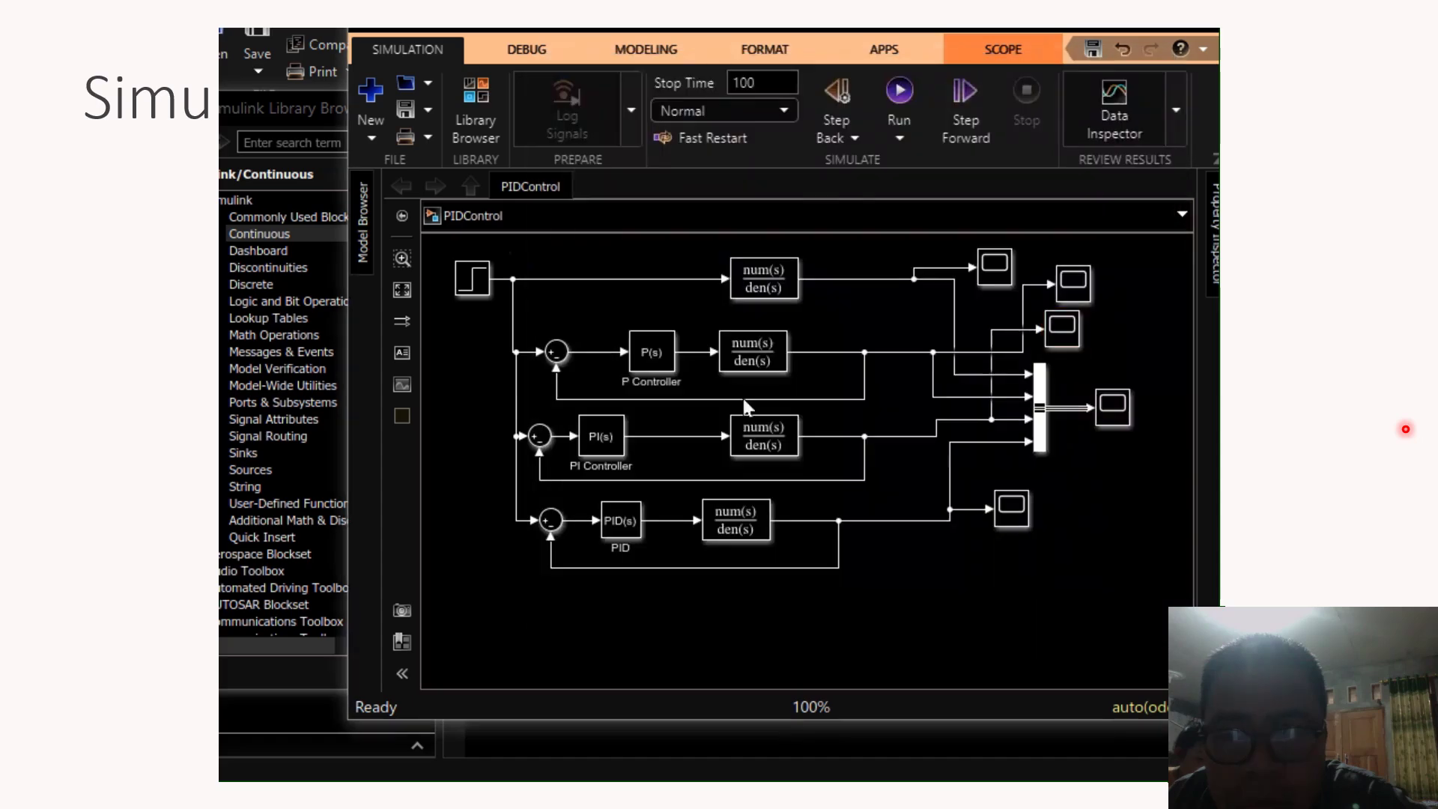
double_click(1011, 519)
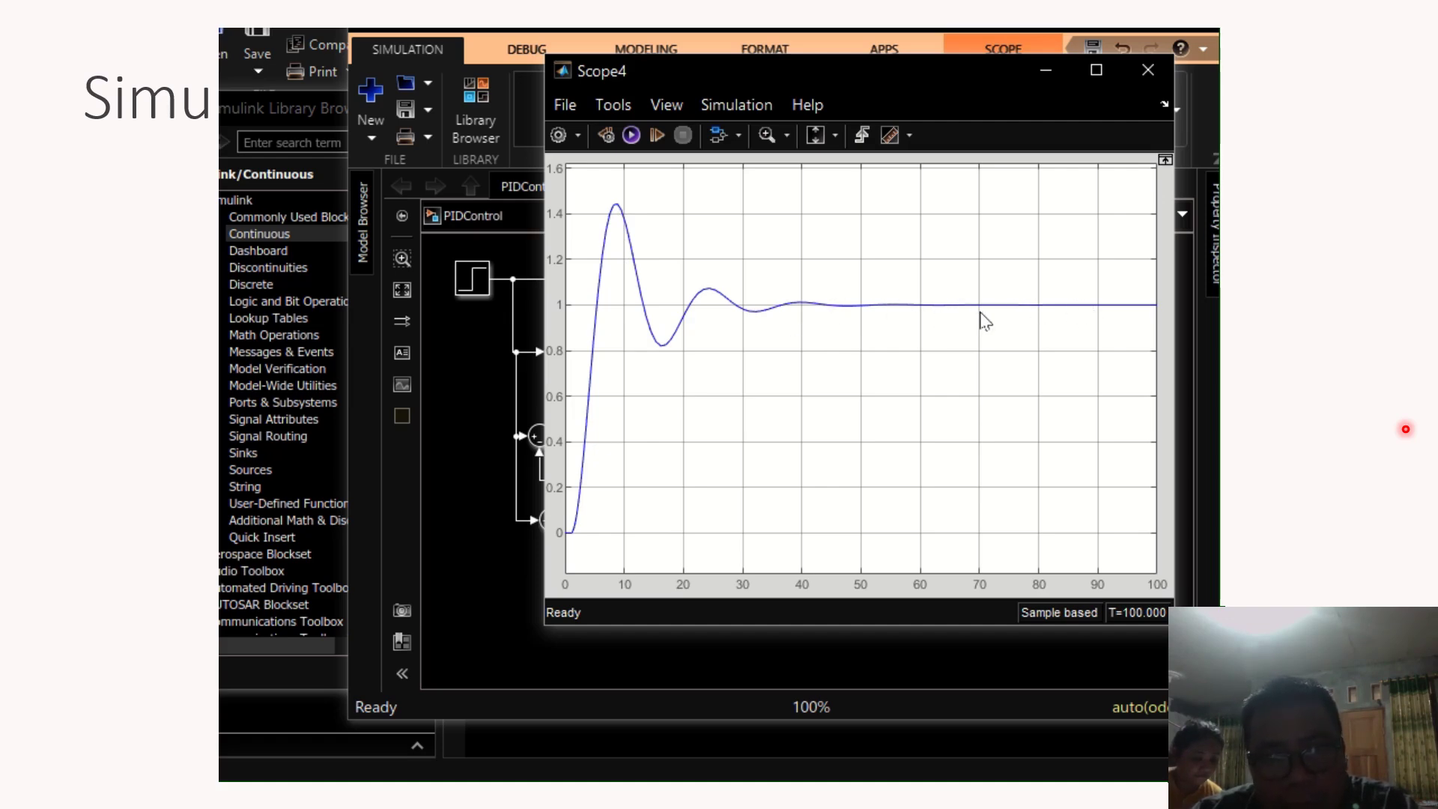
click(479, 386)
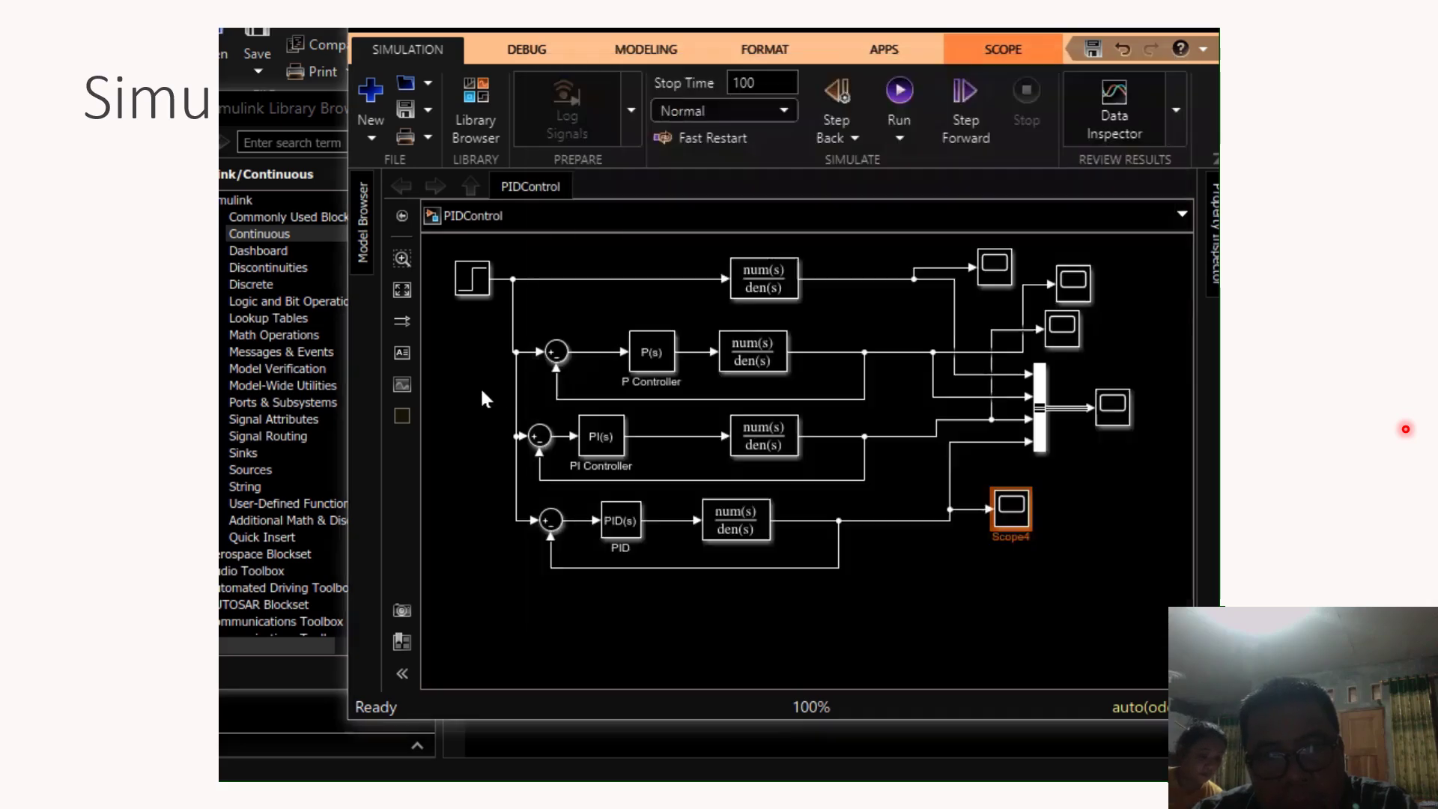
Compare the PI branch's scope plot with the PID branch's plot once more.
double_click(1062, 327)
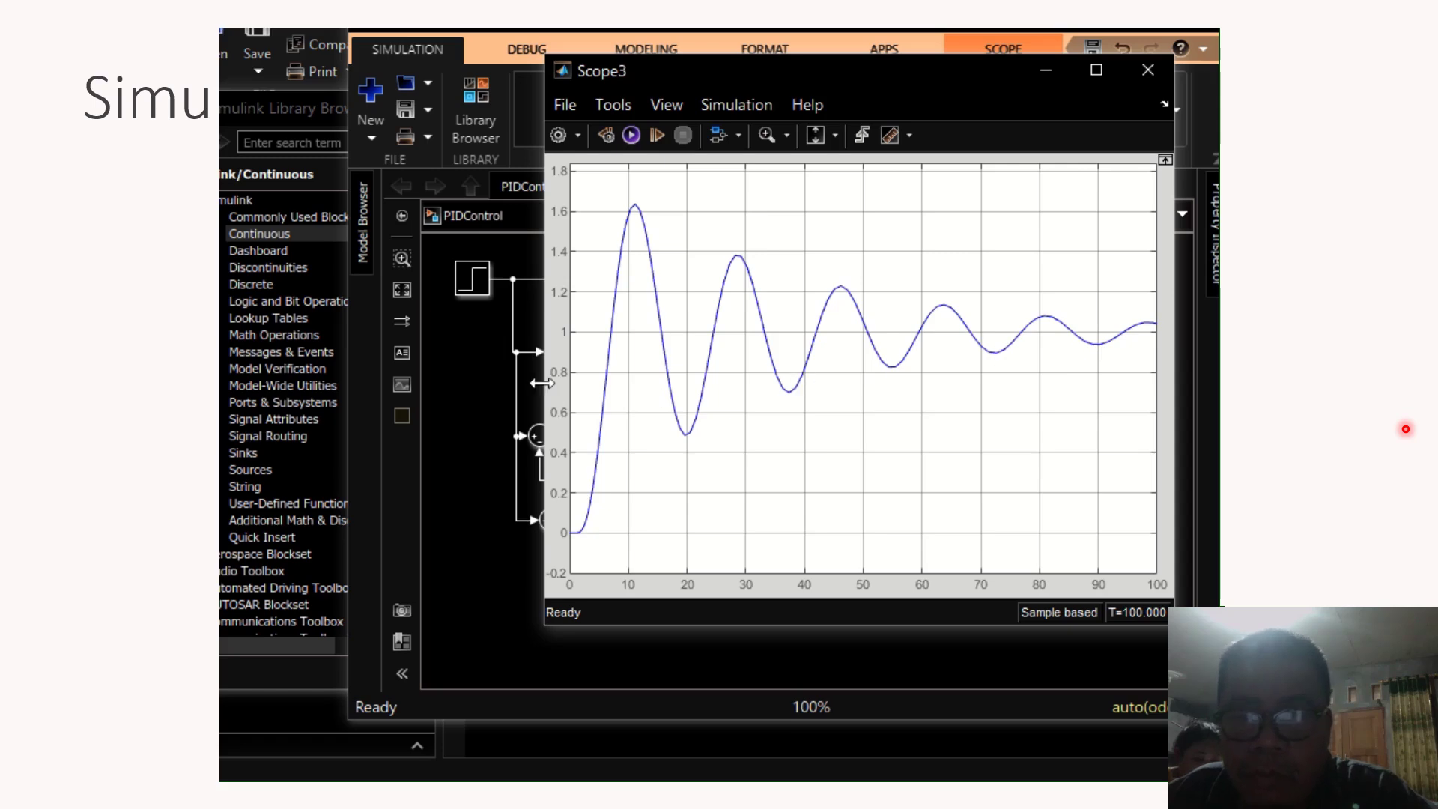
click(474, 379)
click(1008, 512)
double_click(1008, 513)
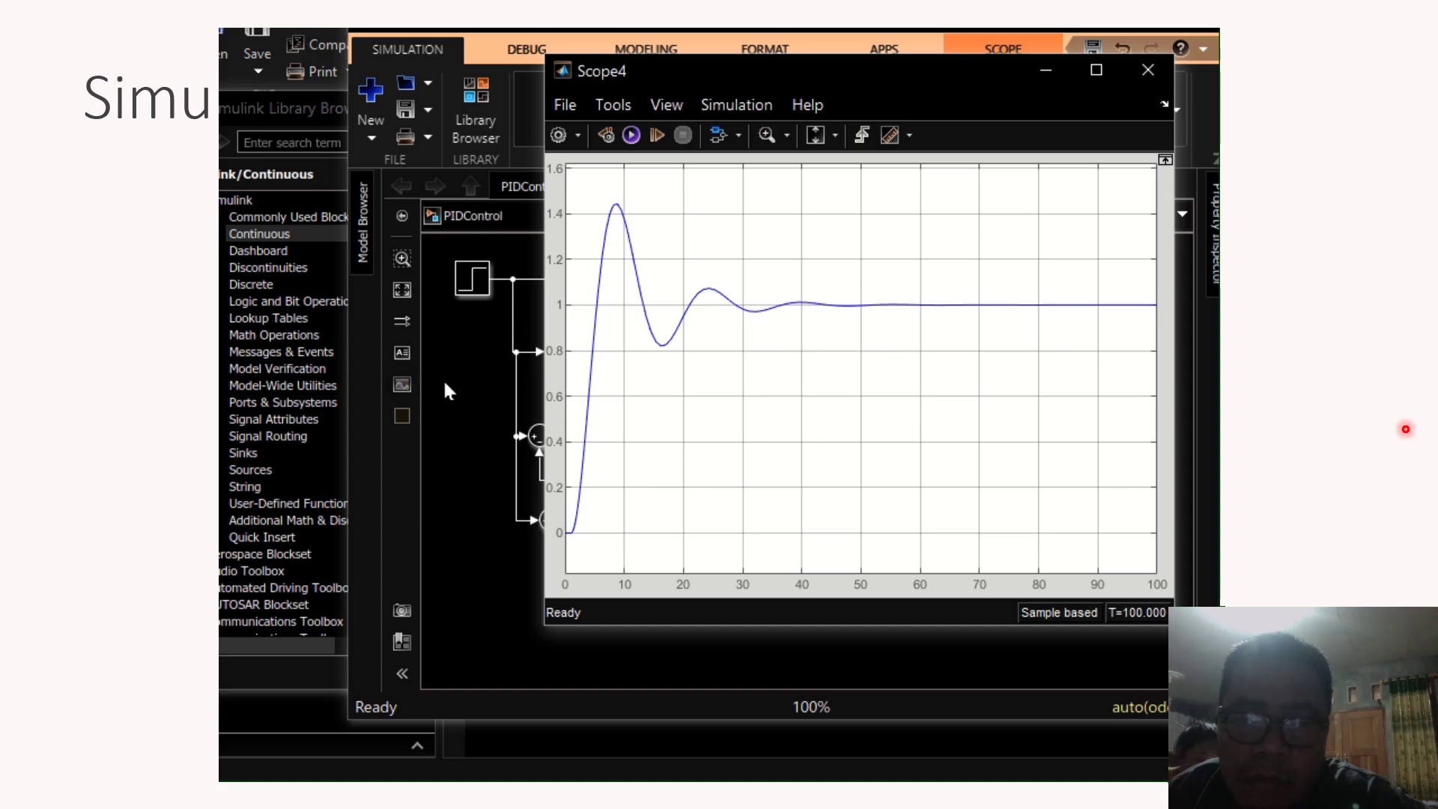
click(470, 376)
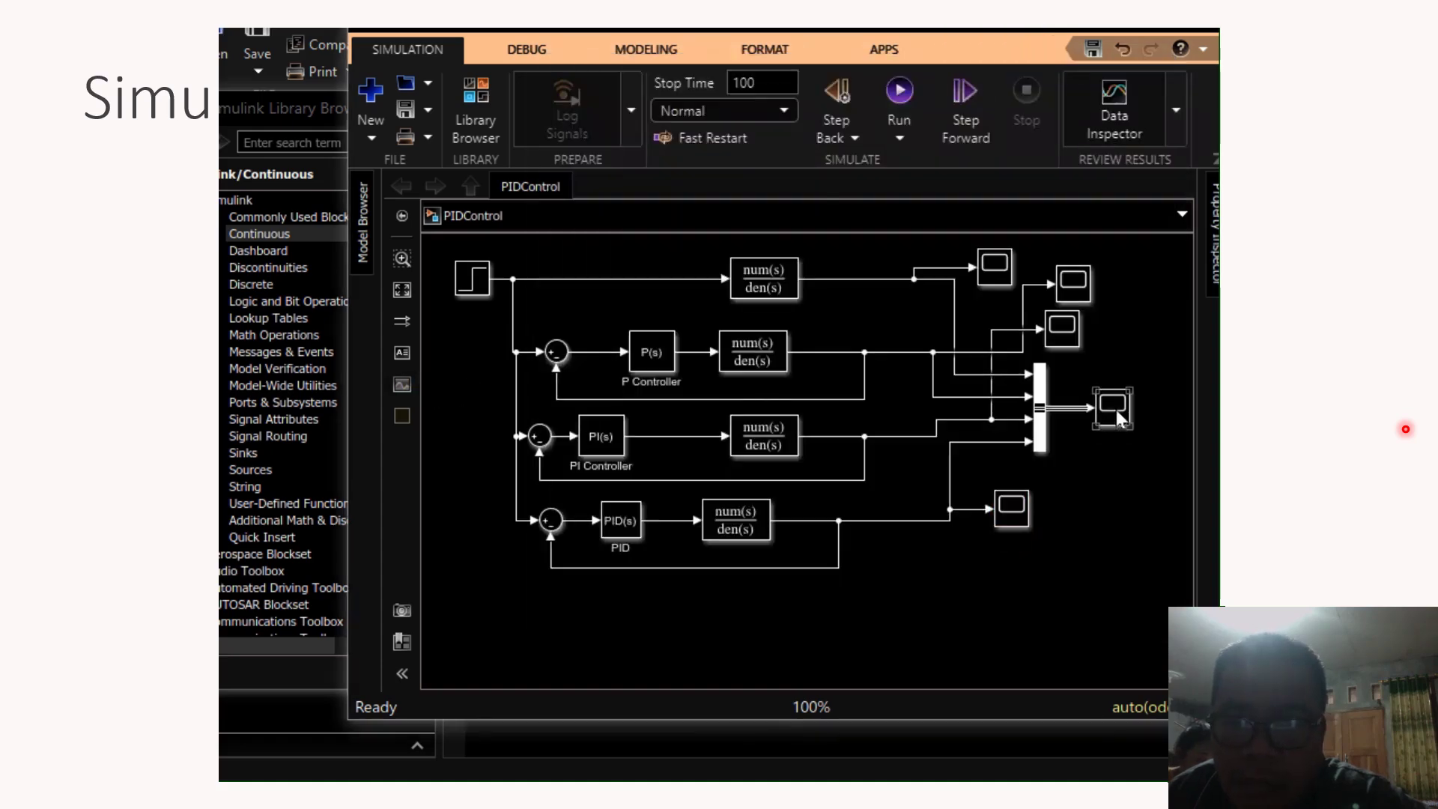
Delete the signal line running from the uncontrolled branch to the Bus Creator's first input.
click(1039, 372)
click(1021, 374)
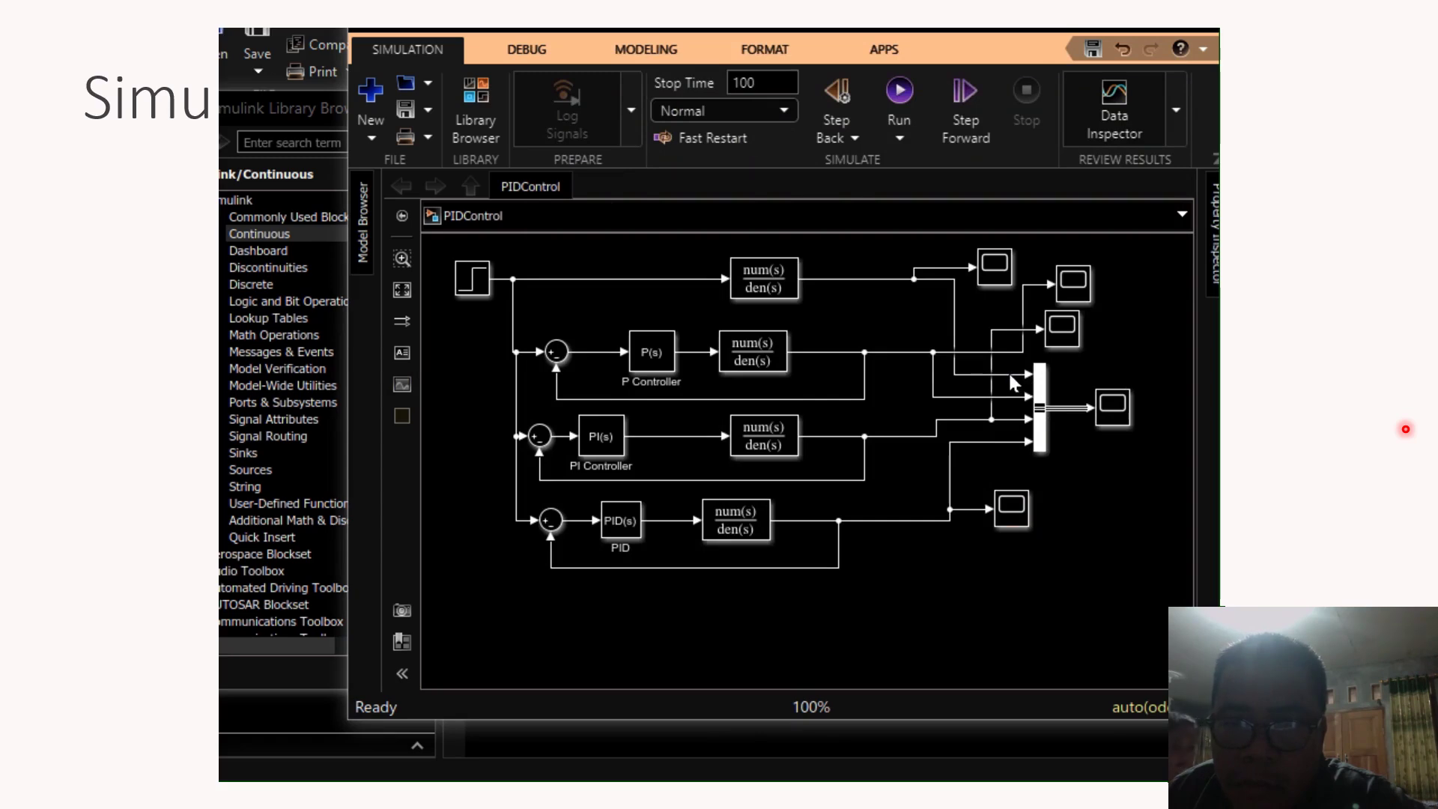
click(1008, 371)
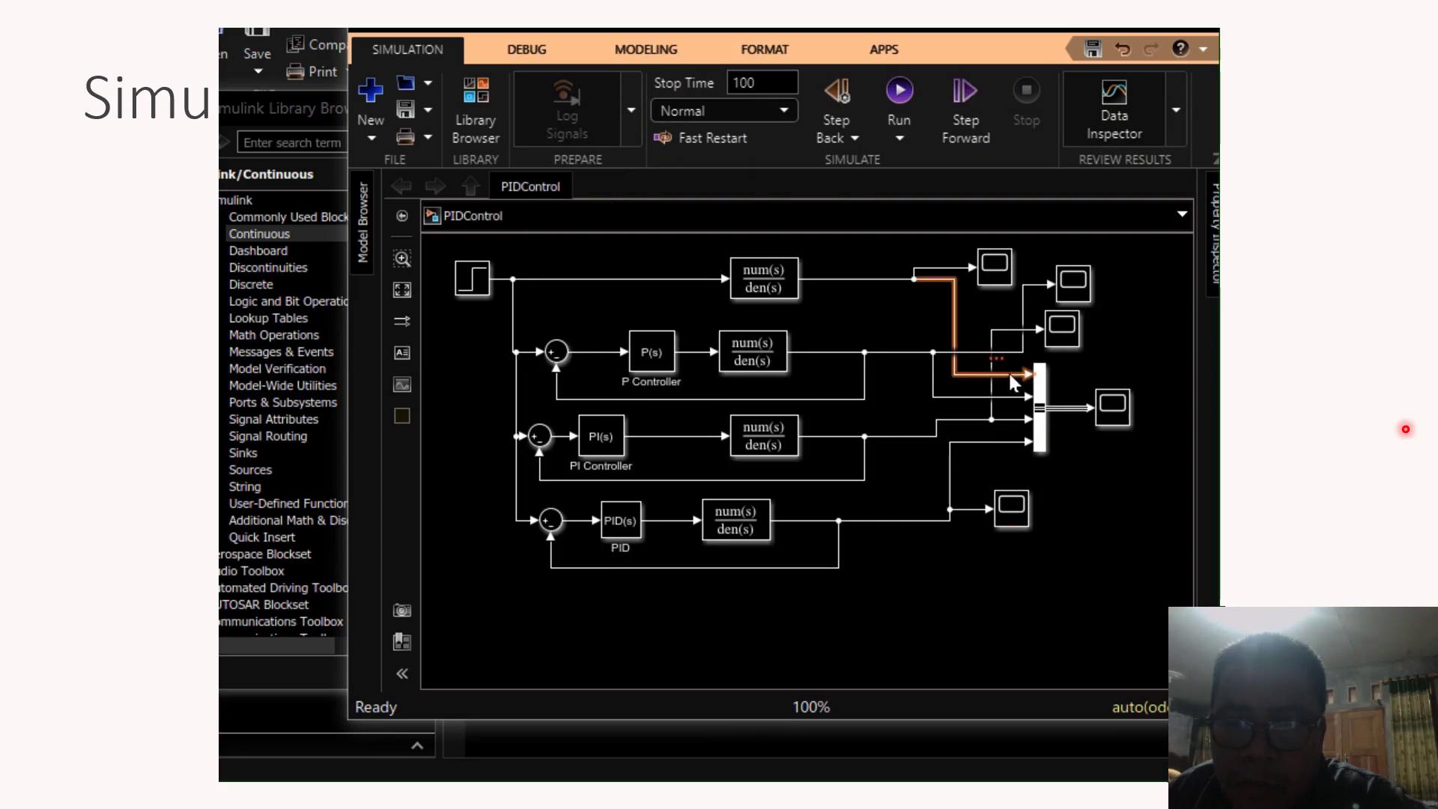
click(1111, 415)
click(1044, 388)
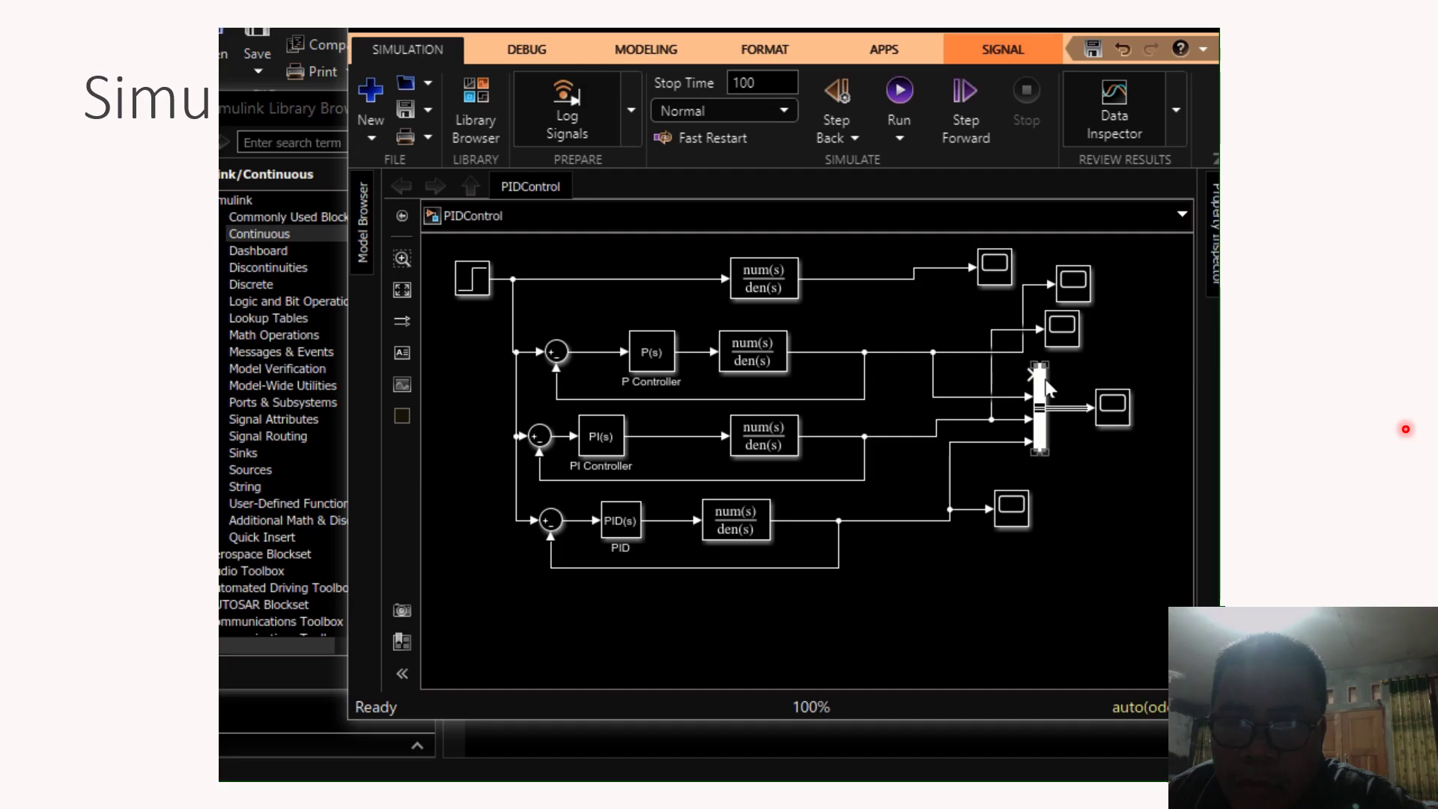
Set the Bus Creator's number of inputs to 3.
double_click(1043, 393)
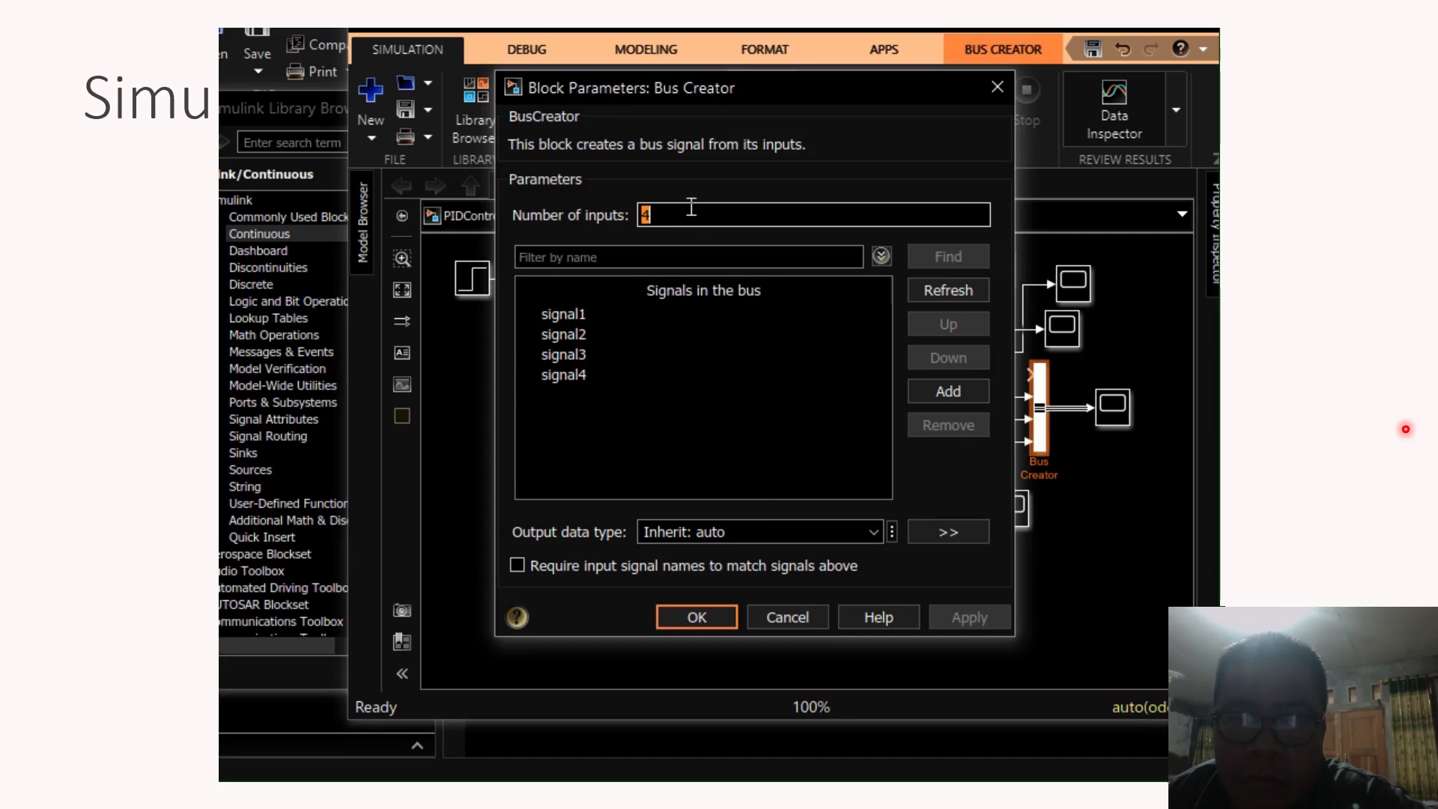
text(3)
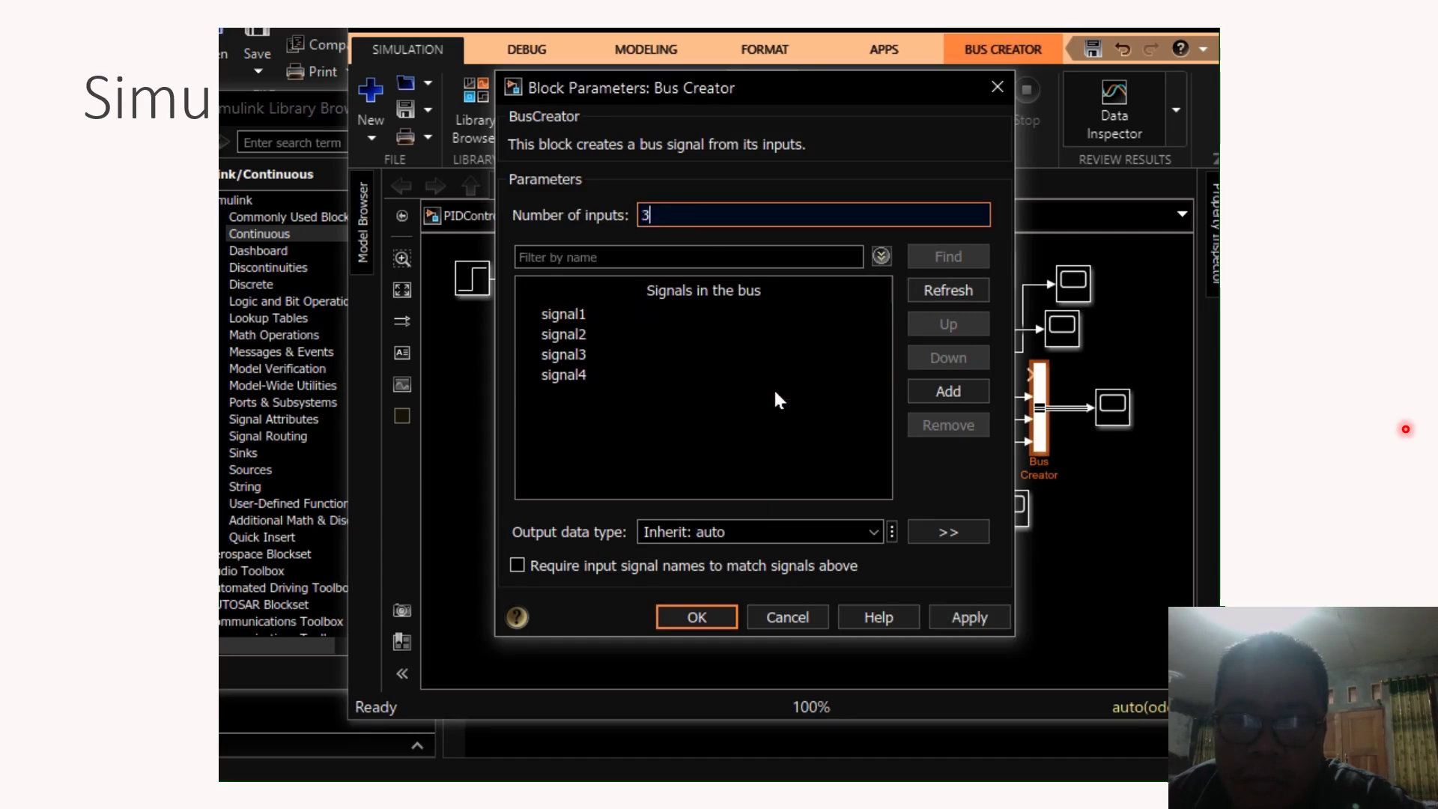
click(716, 610)
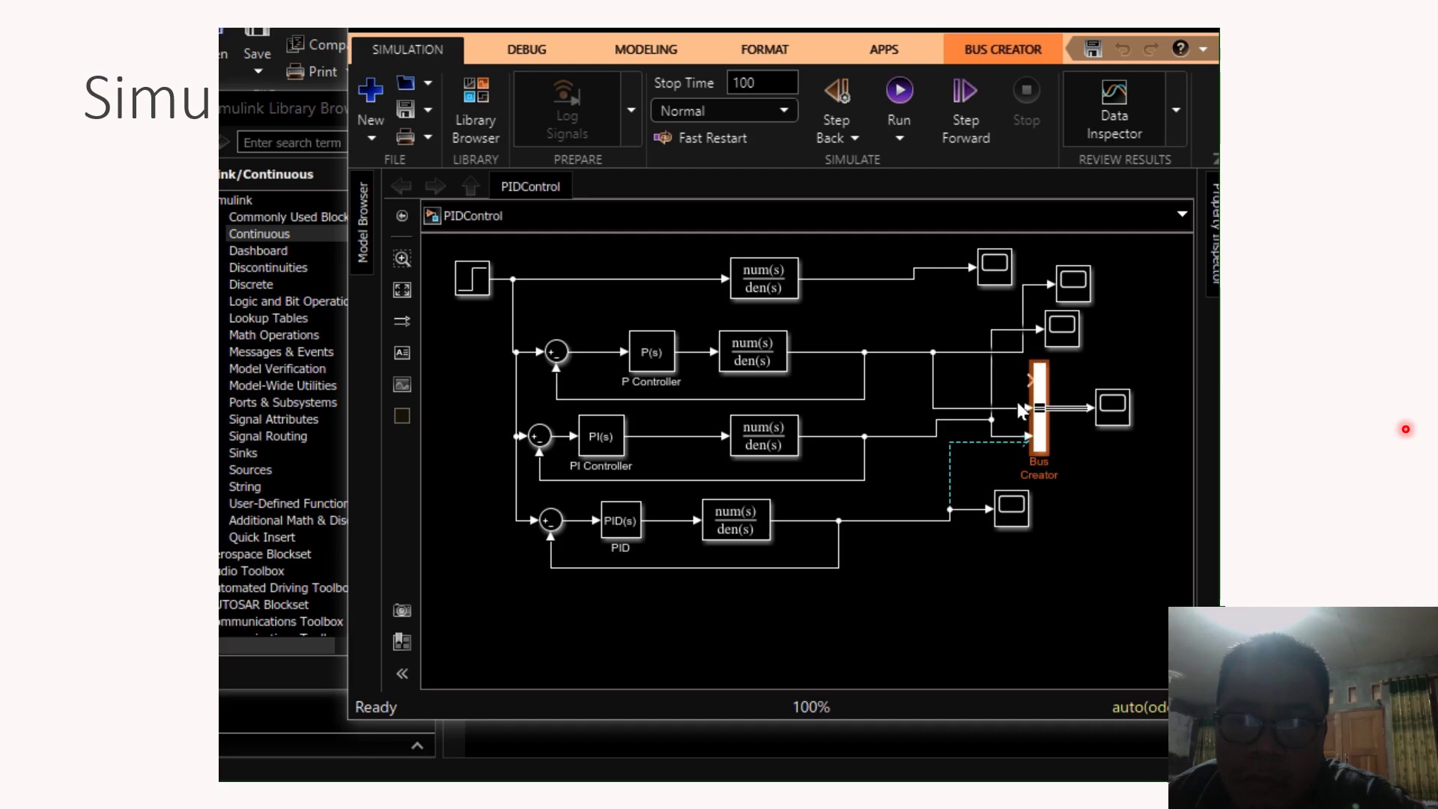
Delete the remaining P, PI and PID branch lines leading to the Bus Creator.
drag(1020, 407, 1027, 376)
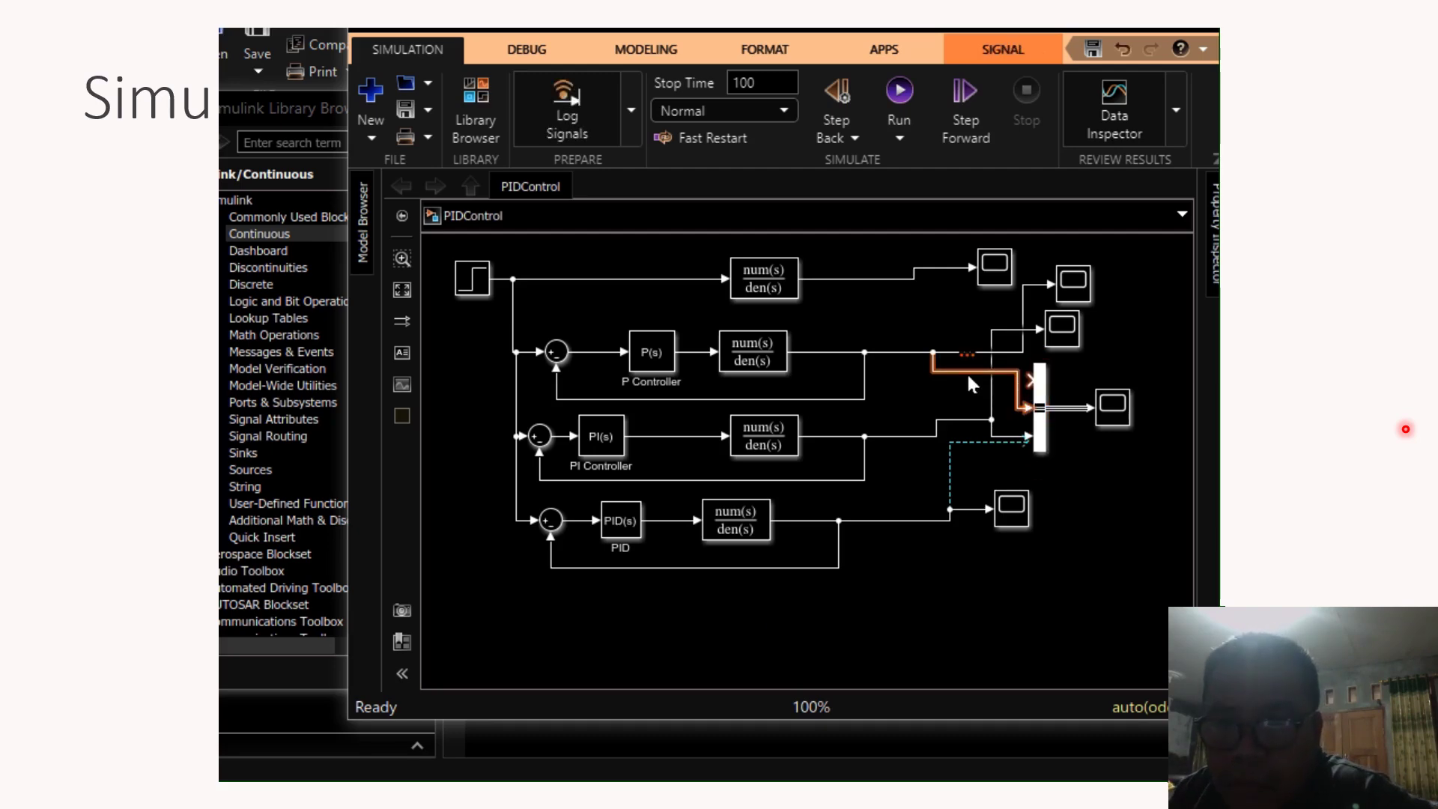
key(Delete)
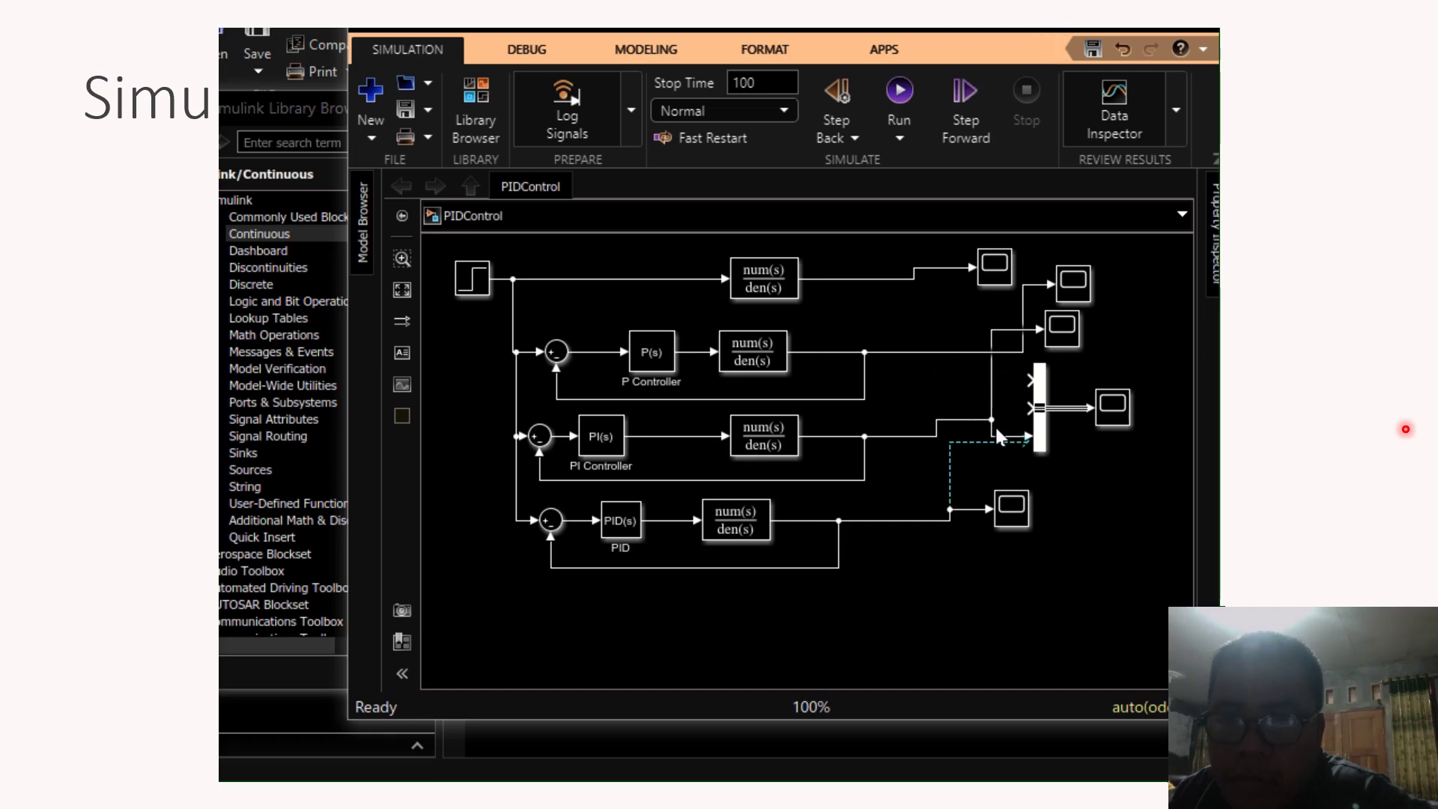
drag(1007, 442, 1038, 441)
click(955, 436)
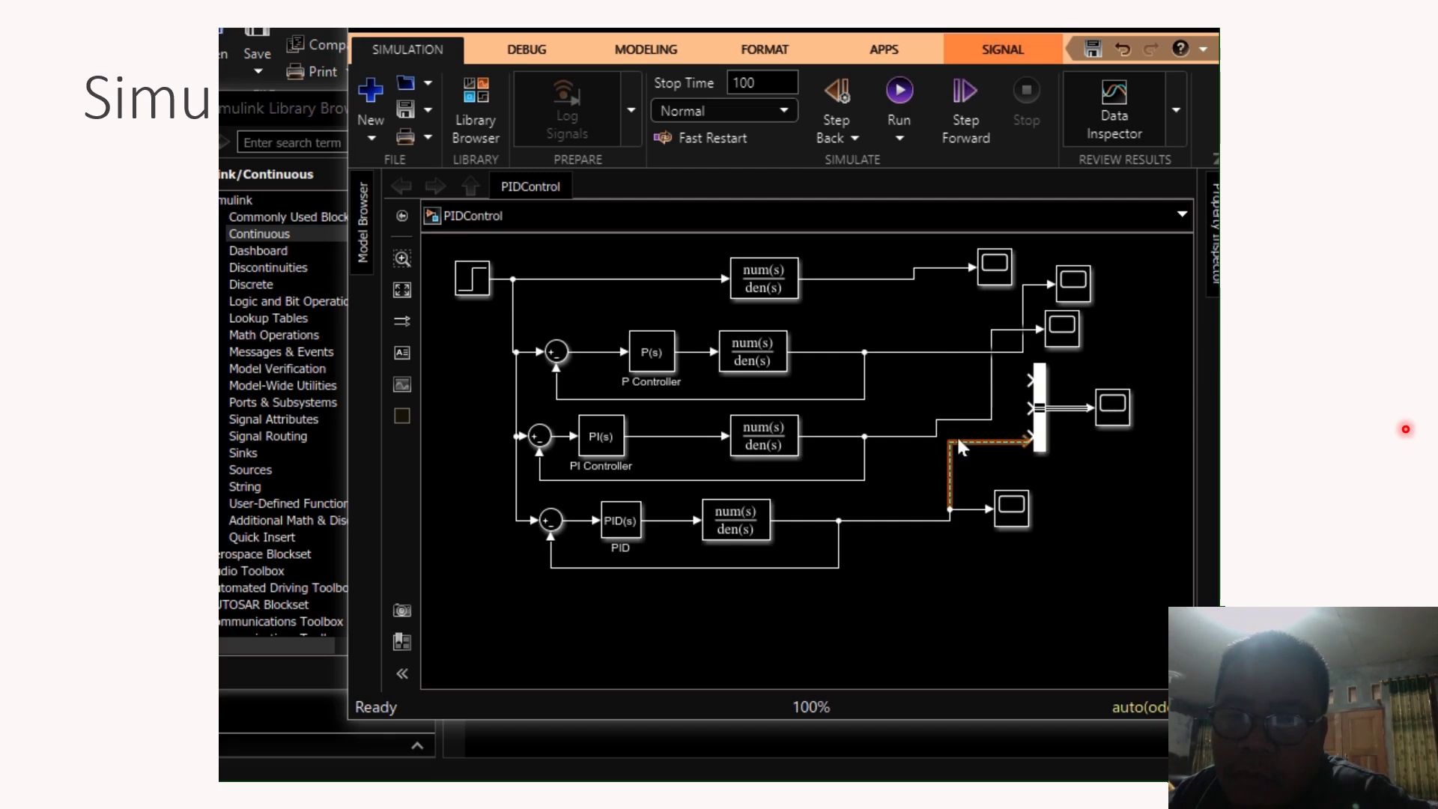
key(Delete)
Connect the P, PI and PID branch outputs to the Bus Creator's first, second and third inputs respectively.
mouse_move(1026, 435)
mouse_down()
mouse_move(940, 487)
mouse_move(942, 519)
mouse_up()
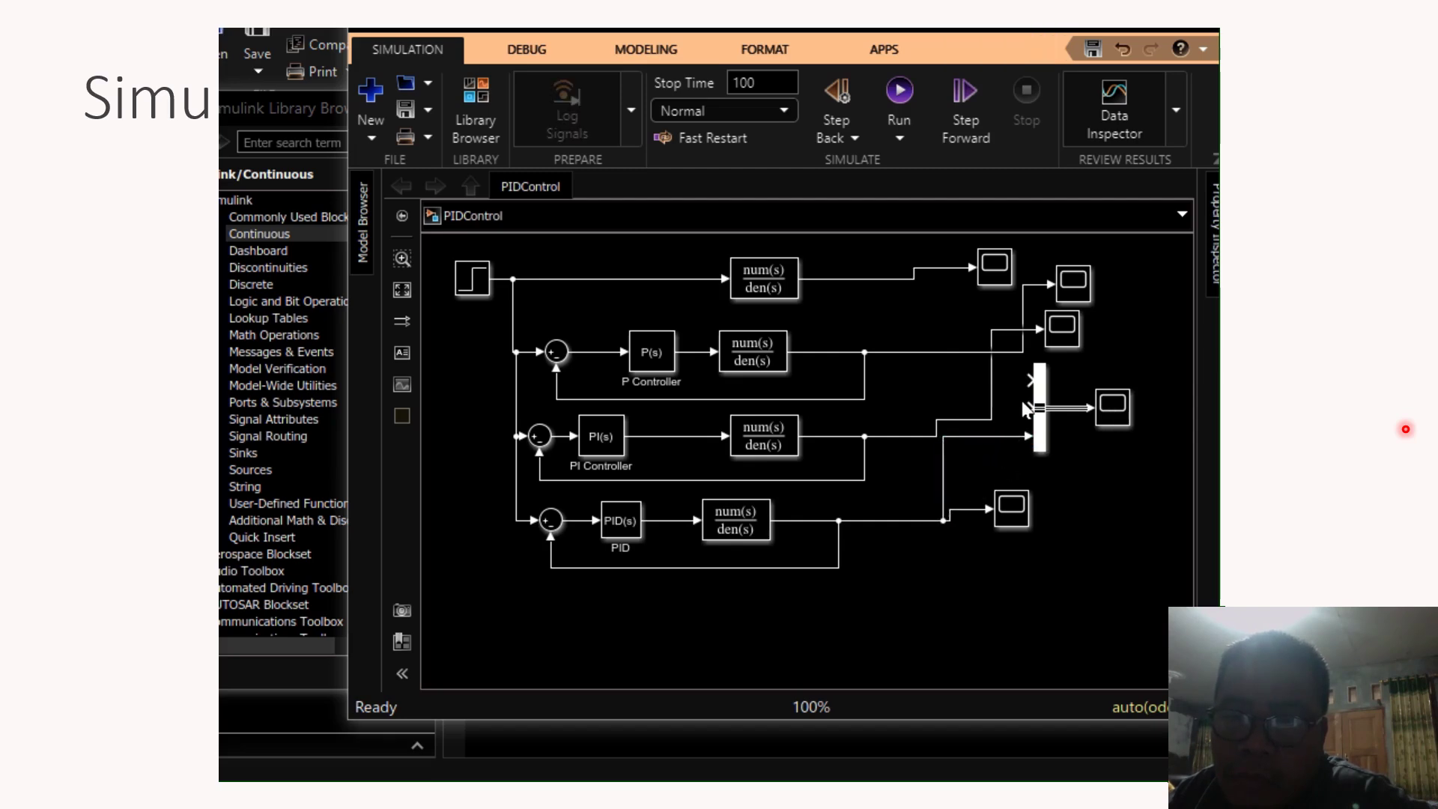
mouse_move(1028, 407)
mouse_down()
mouse_move(990, 408)
mouse_move(1011, 379)
mouse_move(1005, 353)
mouse_up()
click(1040, 385)
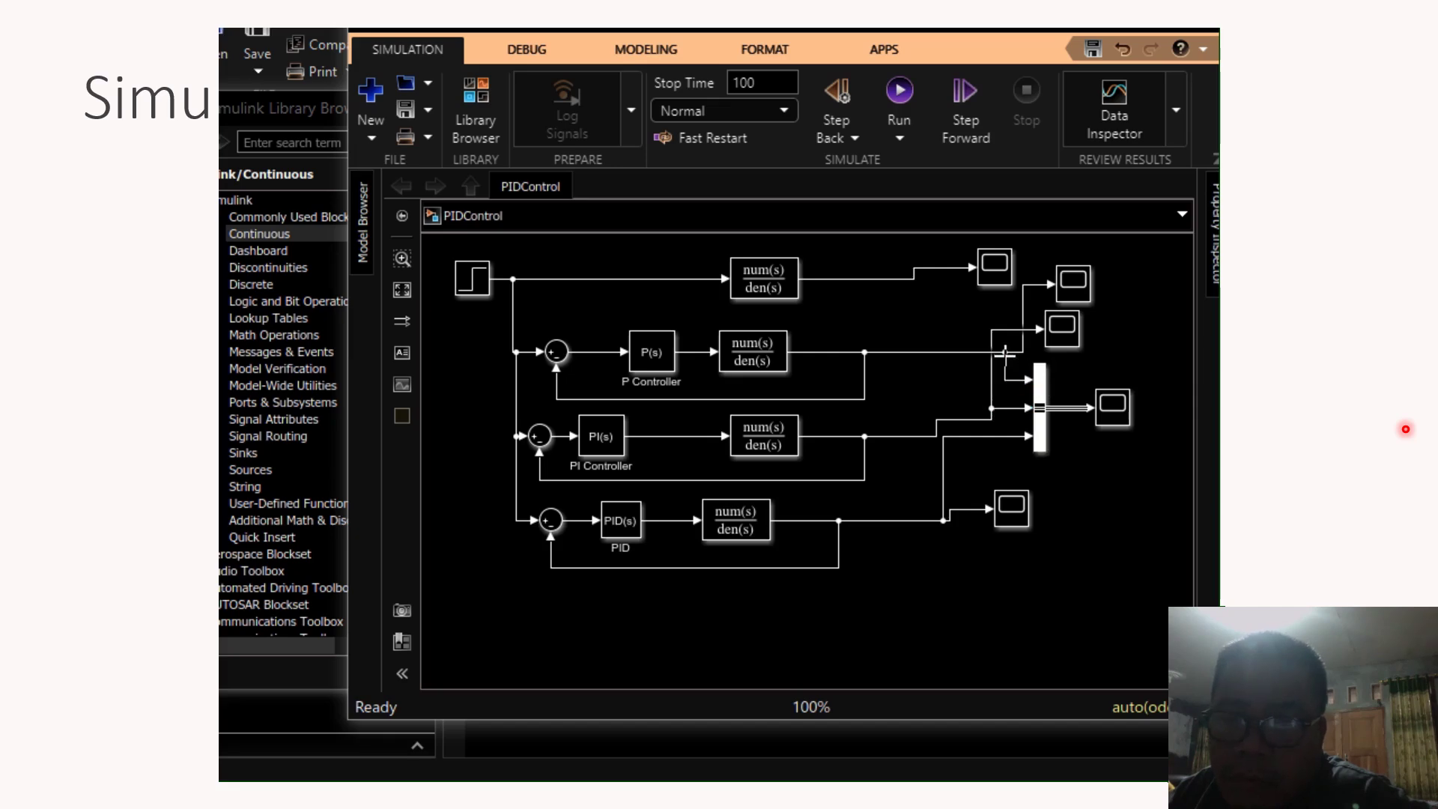
click(1041, 408)
Rerun the simulation and open the combined scope for the three controlled branches.
click(902, 90)
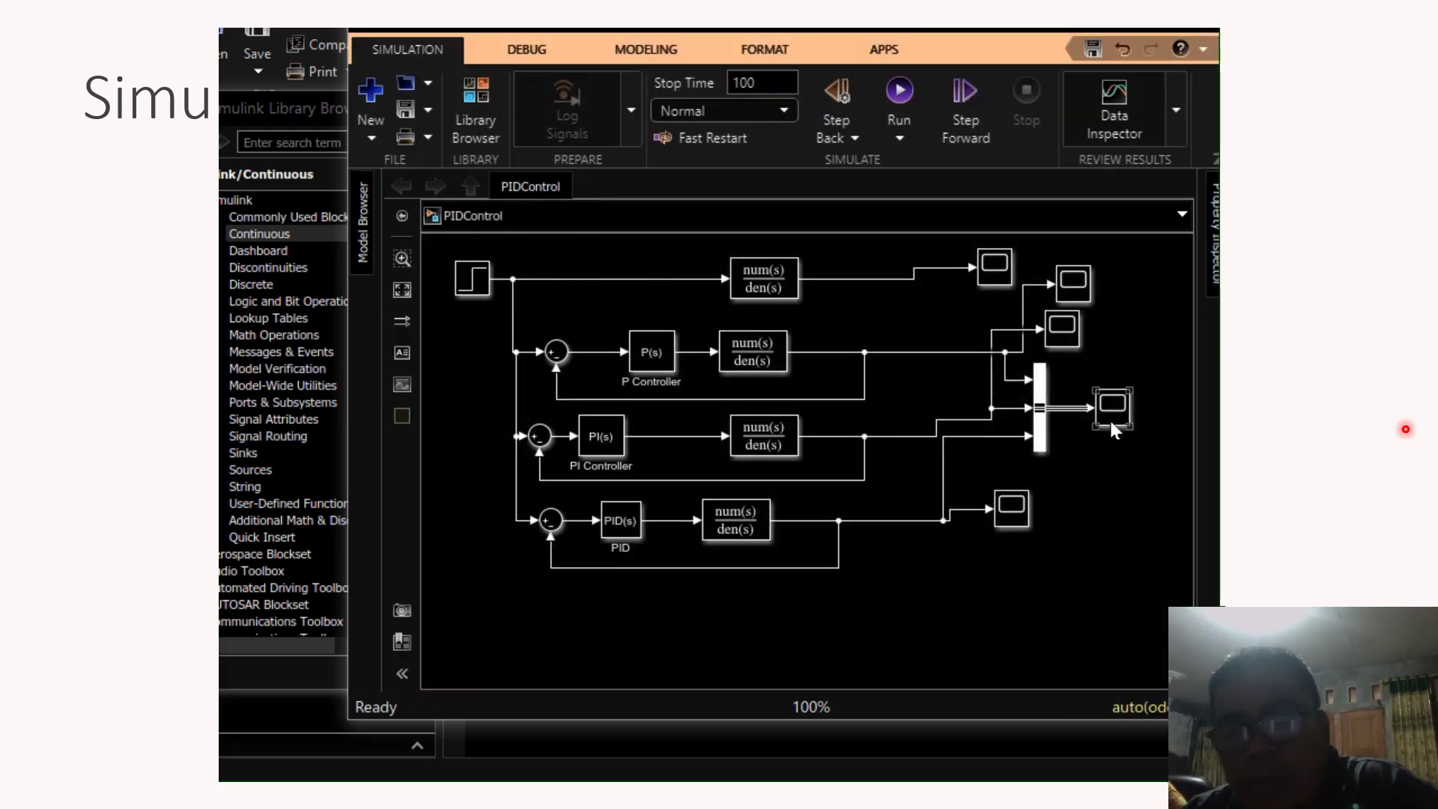
click(1111, 408)
double_click(1112, 407)
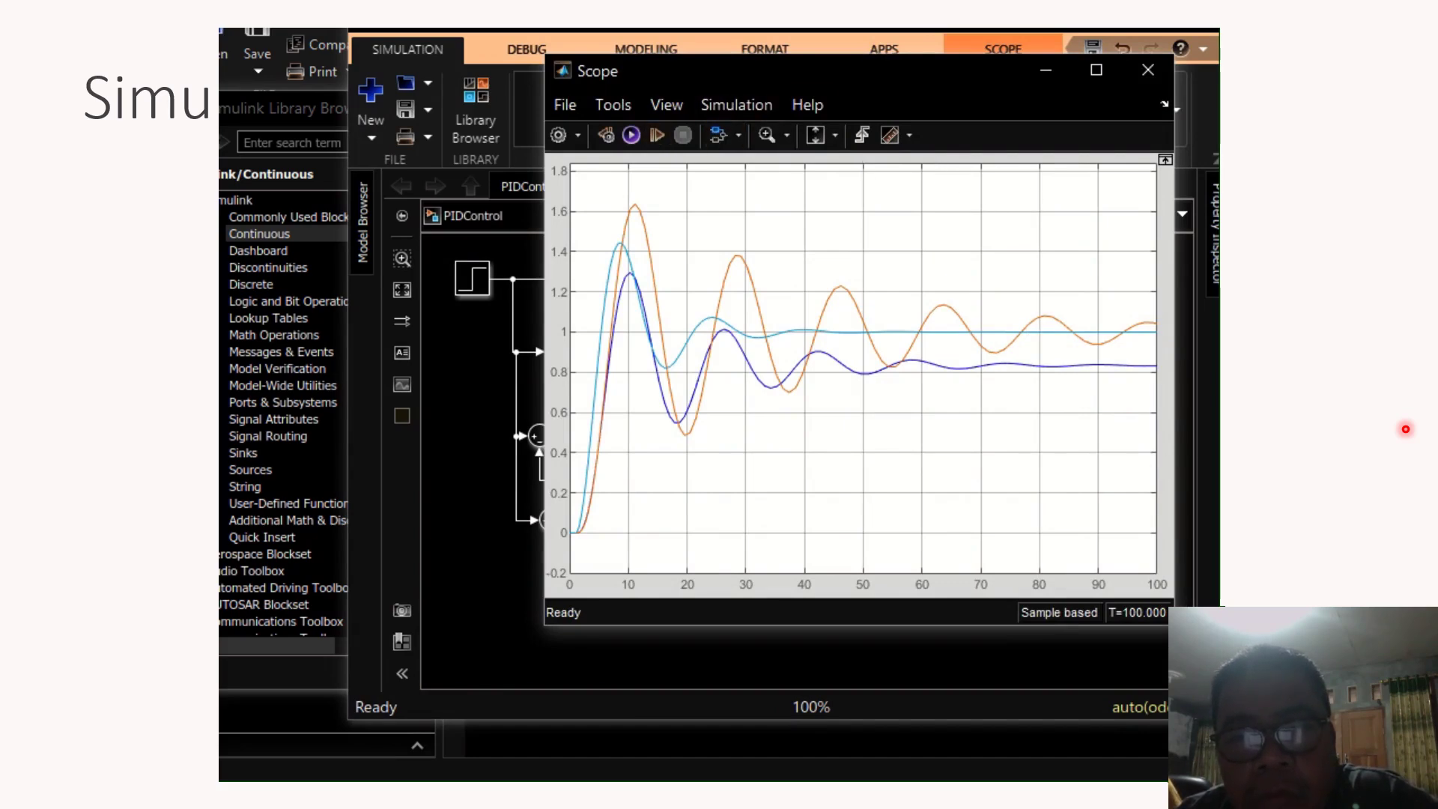
Move the combined scope window toward the model's upper-left area and enlarge it.
drag(858, 71, 739, 55)
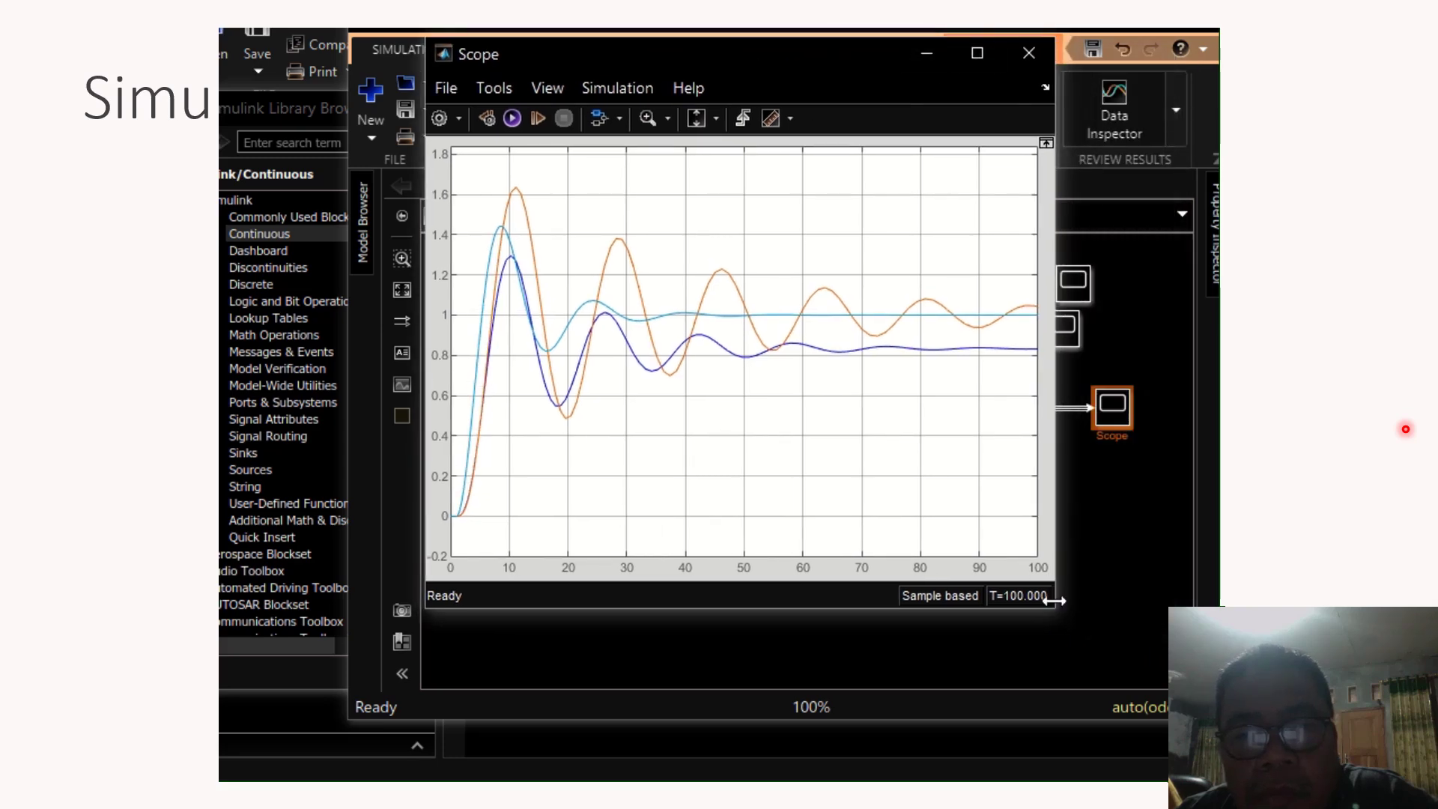
drag(1048, 606, 1157, 638)
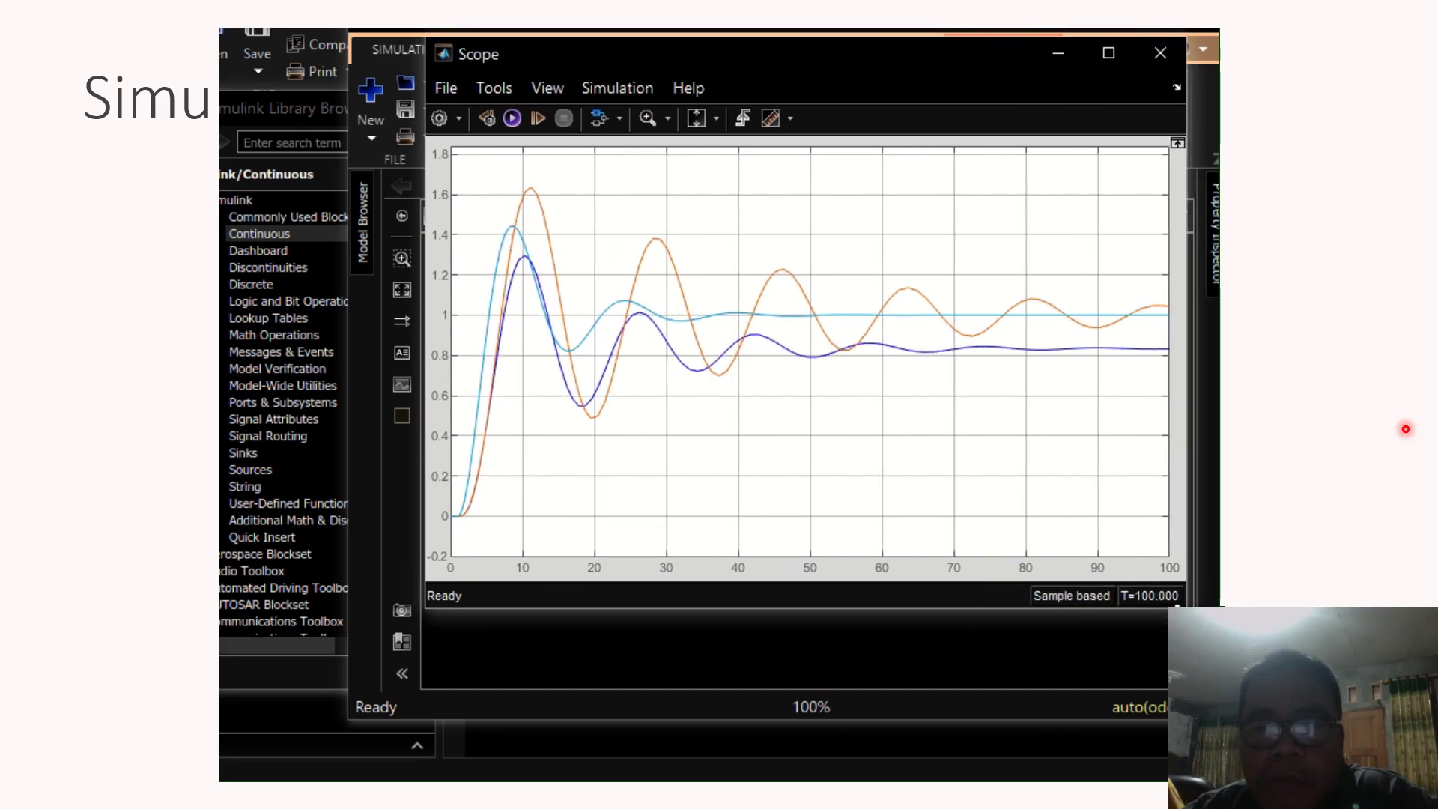
drag(1151, 612, 1147, 713)
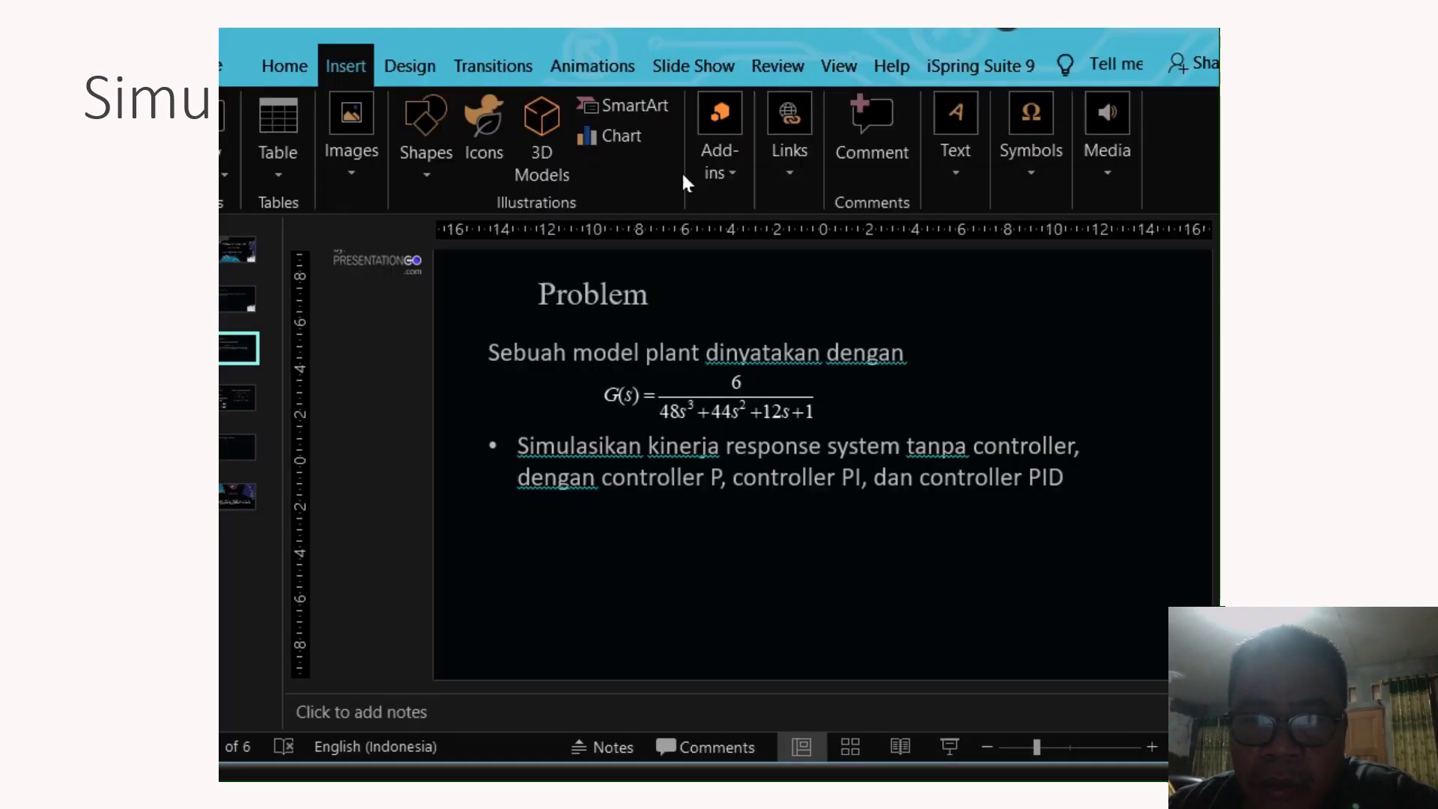
key(Right)
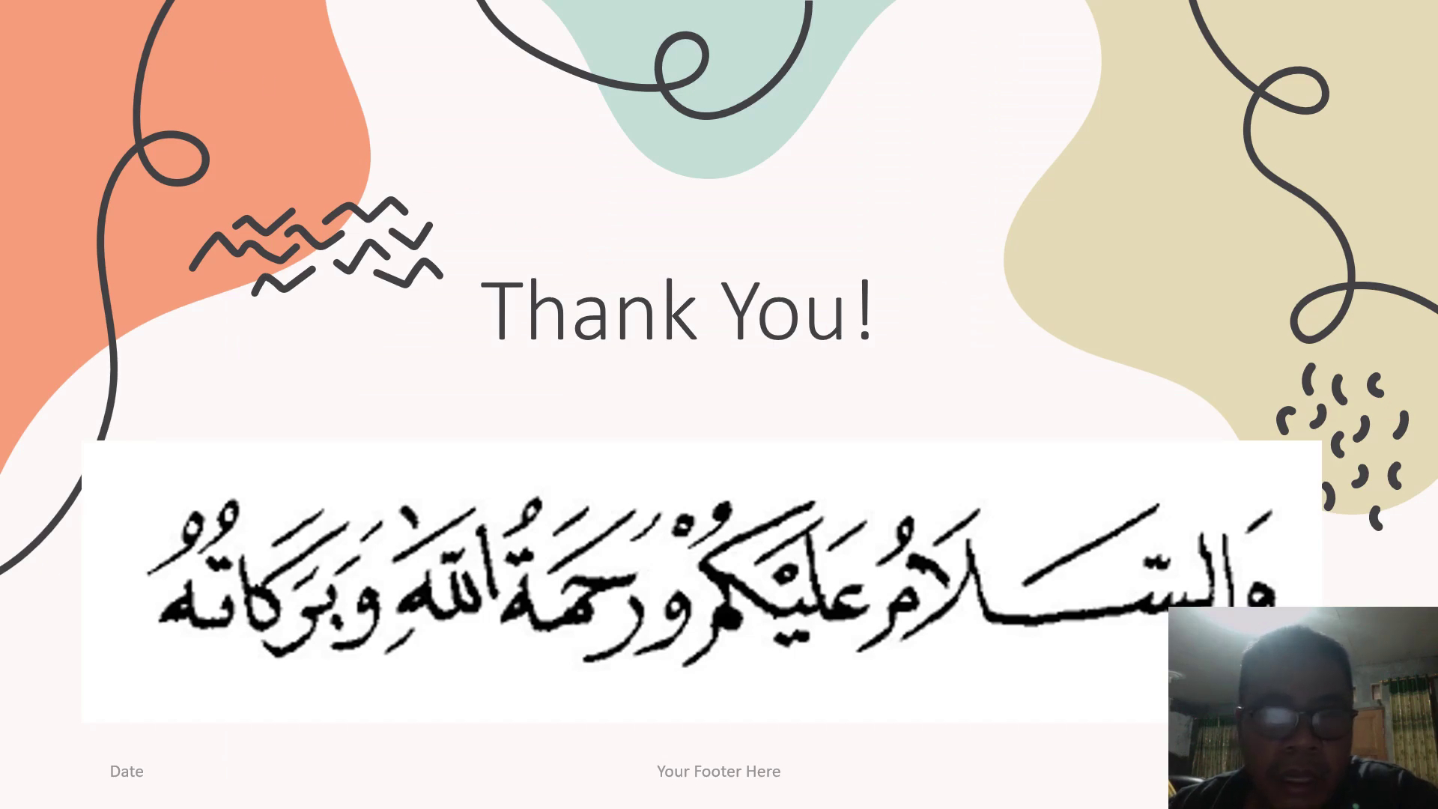